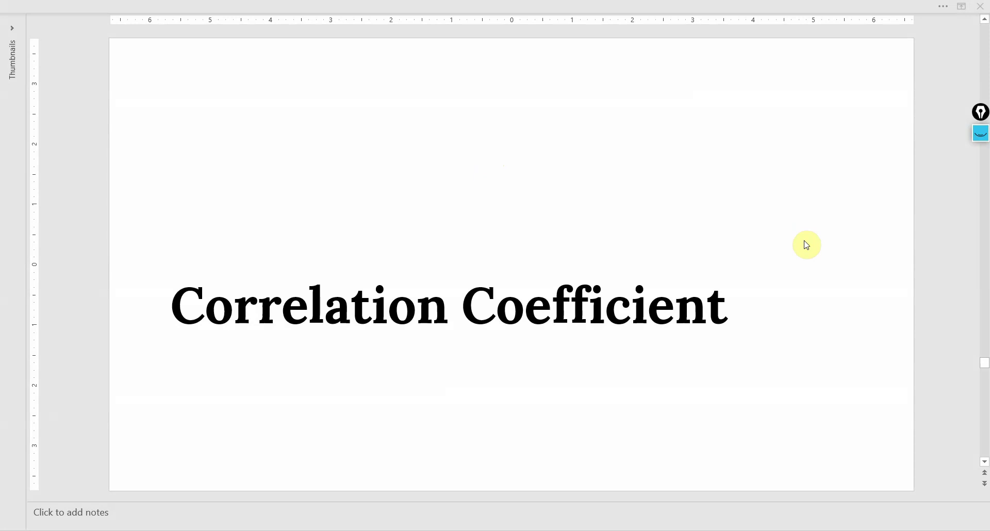
scroll(845, 318, "down", 1)
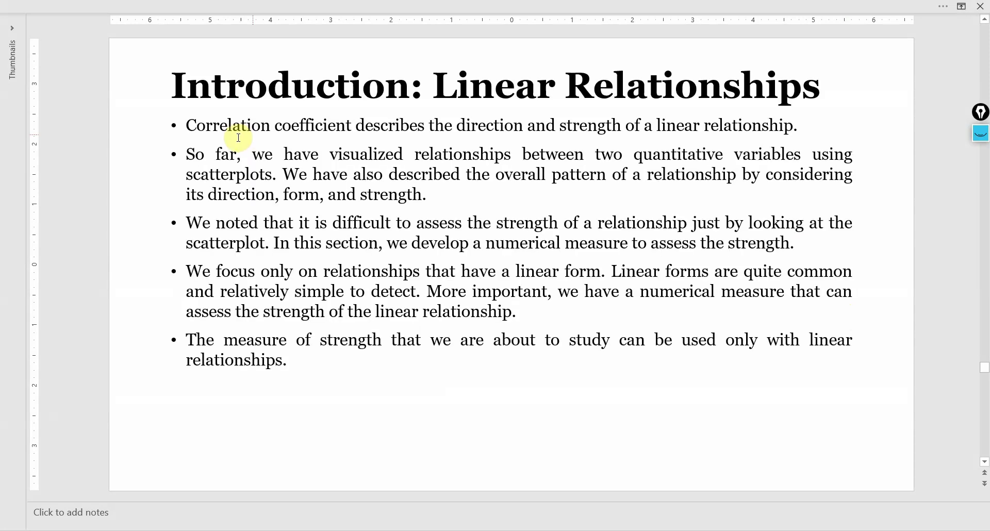
left_click(368, 128)
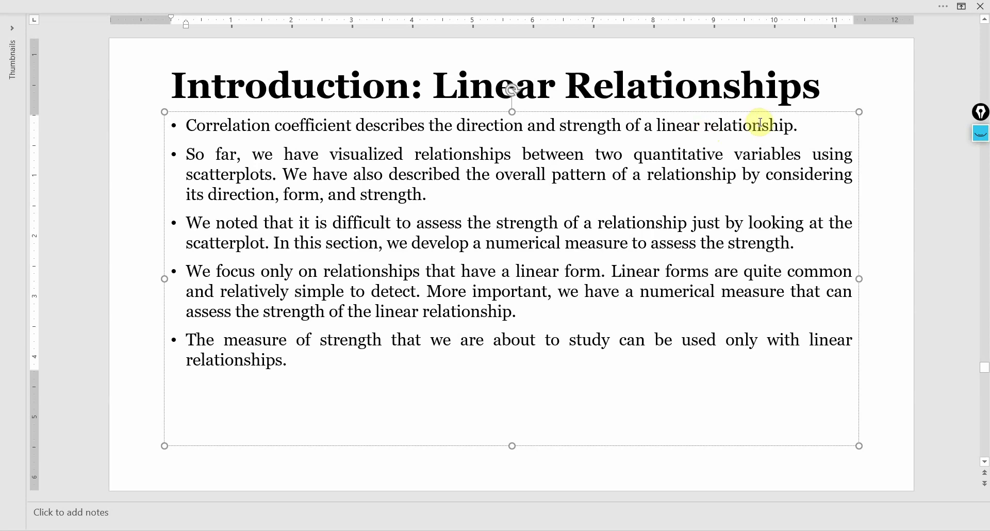
left_click(898, 161)
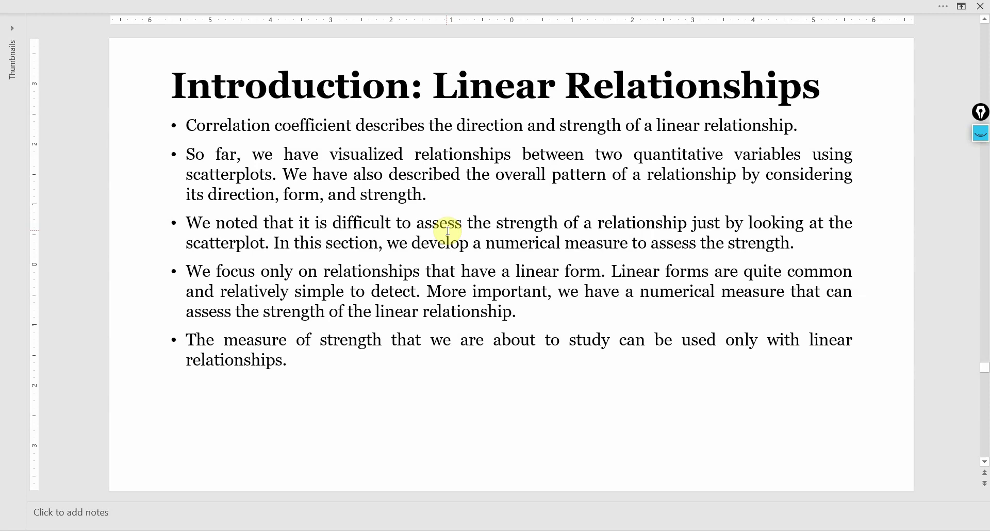
left_click(487, 243)
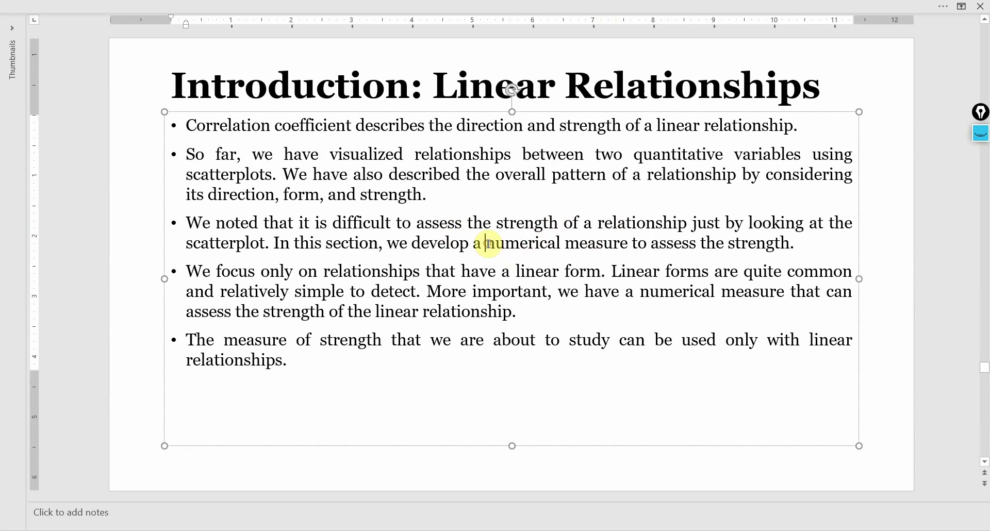
key("shift+Right")
key("shift+Right")
key("shift+Right")
key("shift+Right")
key("shift+Right")
key("shift+Right")
key("shift+Right")
key("shift+Right")
key("shift+Right")
key("shift+Right")
key("shift+Right")
key("shift+Right")
key("shift+Right")
key("shift+Right")
key("shift+Right")
key("shift+Right")
key("shift+Right")
key("shift+Right")
key("shift+Right")
key("shift+Right")
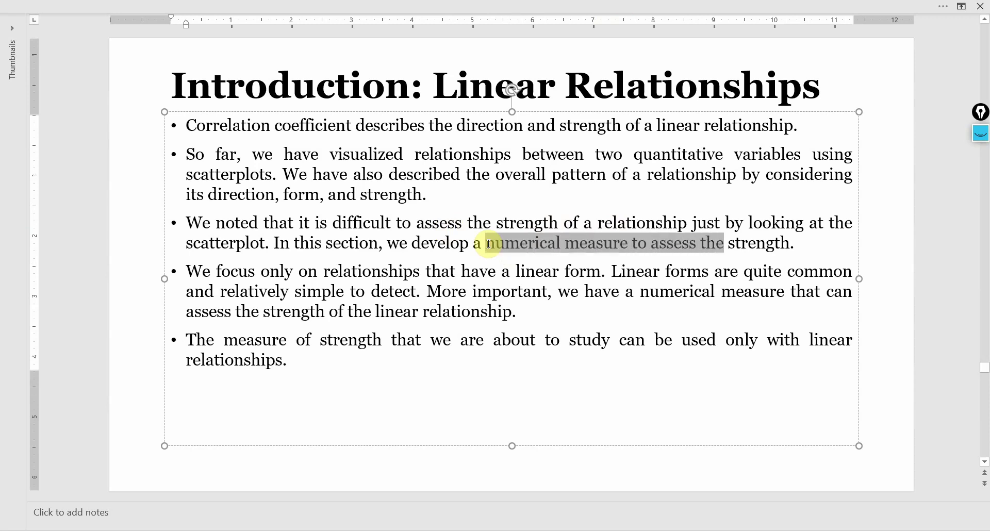
key("shift+Right")
key("shift+Right")
key("shift+Right")
key("shift+Right")
key("shift+Right")
key("shift+Right")
key("shift+Right")
key("shift+Right")
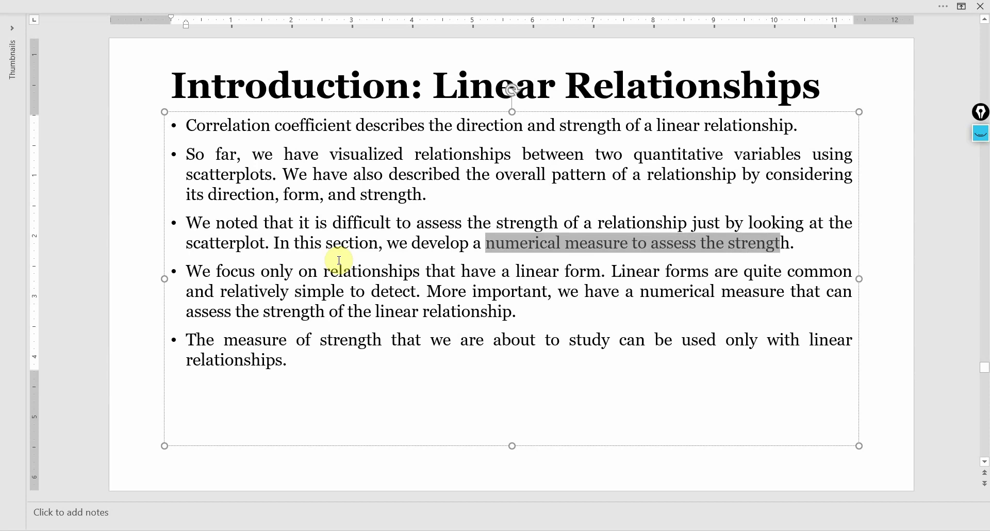
left_click(193, 273)
key("ctrl+shift+Right")
key("ctrl+shift+Right")
key("ctrl+shift+Right")
key("ctrl+shift+Right")
key("ctrl+shift+Right")
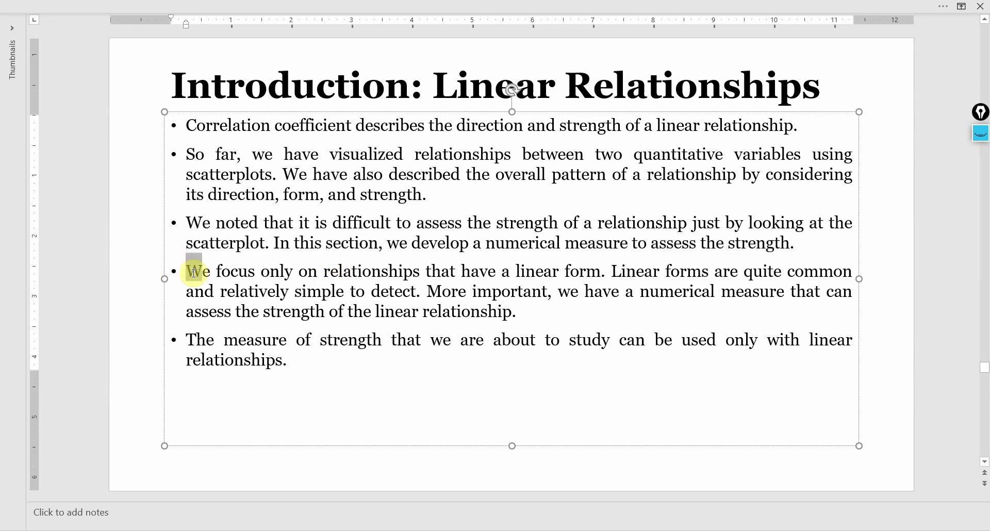
key("ctrl+shift+Right")
key("ctrl+shift+Right")
key("ctrl+shift+Right")
key("ctrl+shift+Right")
key("ctrl+shift+Right")
key("ctrl+shift+Right")
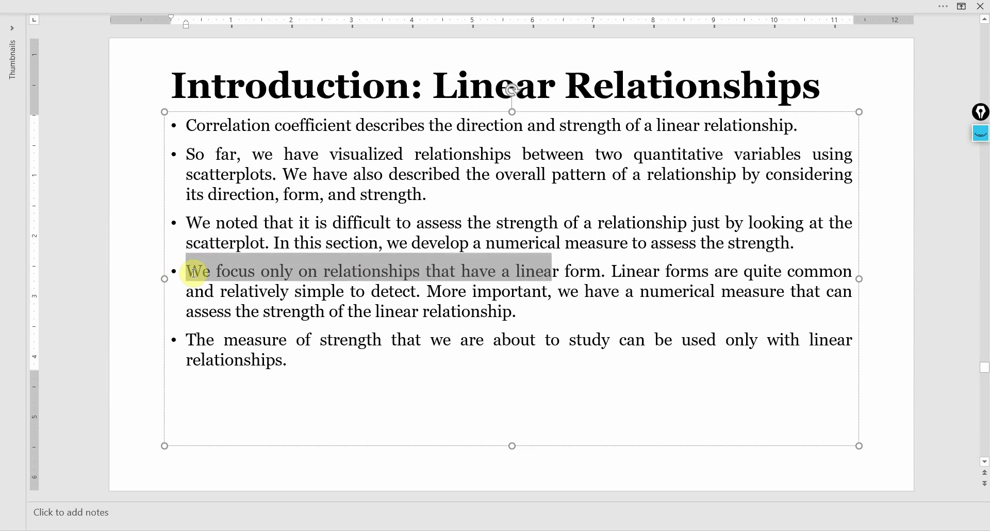
key("ctrl+shift+Right")
key("ctrl+shift+Right")
key("ctrl+shift+Right")
key("ctrl+shift+Right")
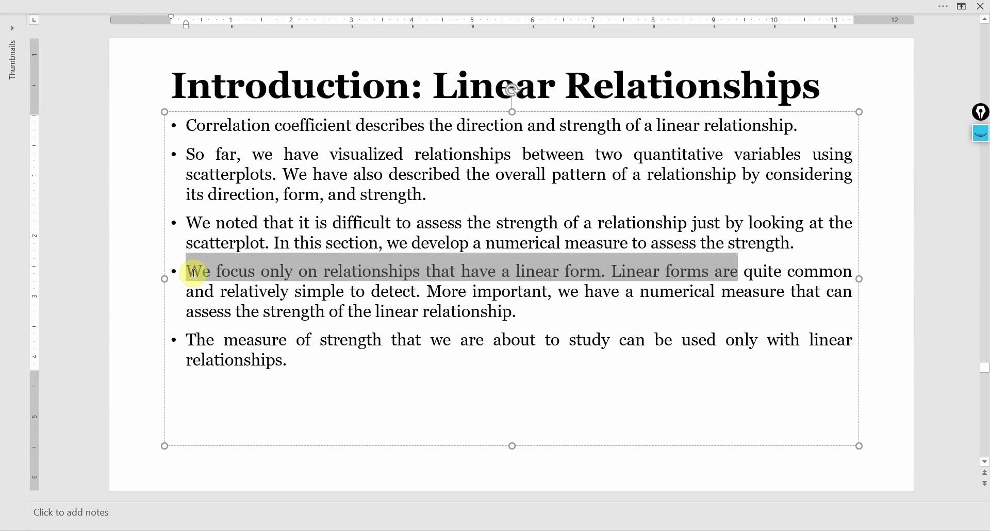
key("ctrl+shift+Right")
key("shift+Right")
key("shift+Right")
key("shift+Right")
key("shift+Right")
key("shift+Right")
key("shift+Right")
key("shift+Right")
key("shift+Right")
key("shift+Right")
key("shift+Right")
key("shift+Right")
key("shift+Right")
key("shift+Right")
key("shift+Right")
key("shift+Right")
key("shift+Right")
key("shift+Right")
key("shift+Right")
key("shift+Right")
key("shift+Right")
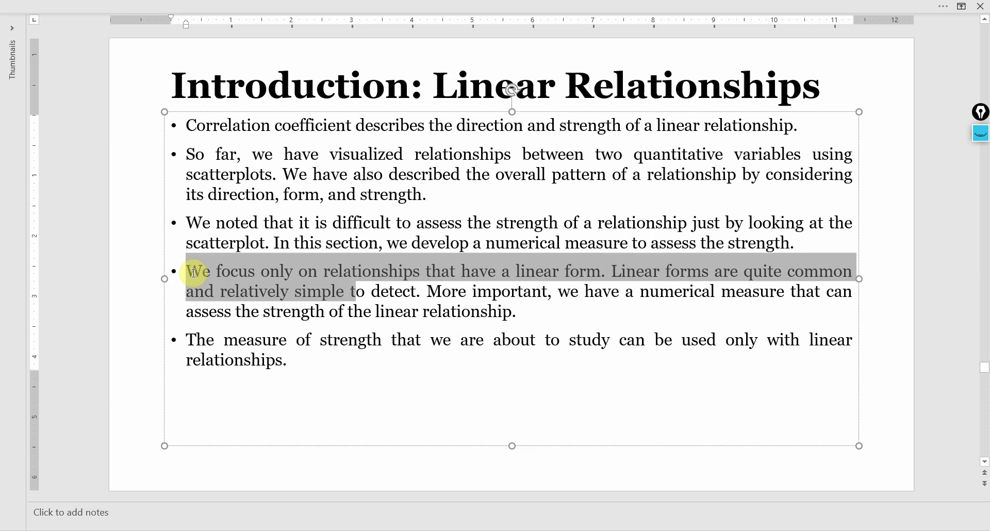
key("shift+Right")
key("shift+Right")
key("shift+Right")
key("shift+Right")
key("shift+Right")
key("shift+Right")
key("shift+Right")
key("shift+Right")
key("shift+Right")
key("shift+Right")
key("shift+Right")
key("shift+Right")
key("shift+Right")
key("shift+Right")
key("shift+Right")
key("shift+Right")
key("shift+Right")
key("shift+Right")
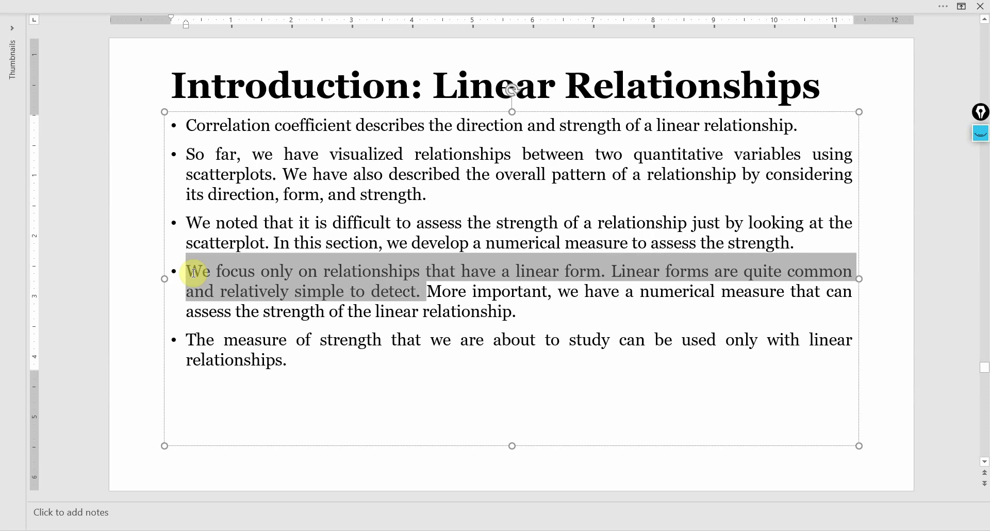
key("shift+Right")
key("shift+Right")
key("shift+Right")
key("shift+Right")
key("shift+Right")
key("shift+Right")
key("shift+Right")
key("shift+Right")
key("shift+Right")
key("shift+Right")
key("shift+Right")
key("shift+Right")
key("shift+Right")
key("shift+Right")
key("shift+Right")
key("shift+Right")
key("shift+Right")
key("shift+Right")
key("shift+Right")
key("shift+Right")
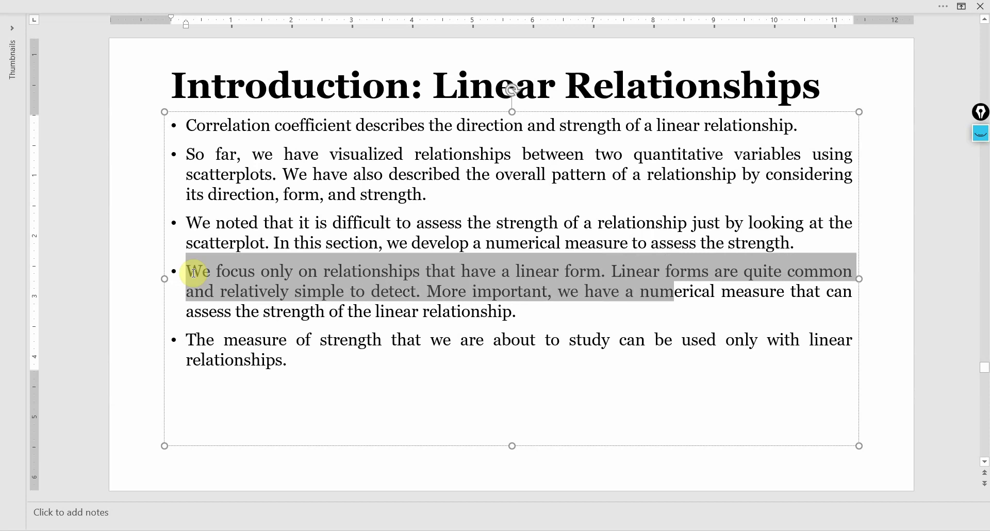
key("shift+Right")
key("shift+Right")
key("shift+Right")
key("shift+Right")
key("shift+Right")
key("shift+Right")
key("shift+Right")
key("shift+Right")
key("shift+Right")
key("shift+Right")
key("shift+Right")
key("shift+Right")
key("shift+Right")
key("shift+Right")
key("shift+Right")
key("shift+Right")
key("shift+Right")
key("shift+Right")
key("shift+Right")
key("shift+Right")
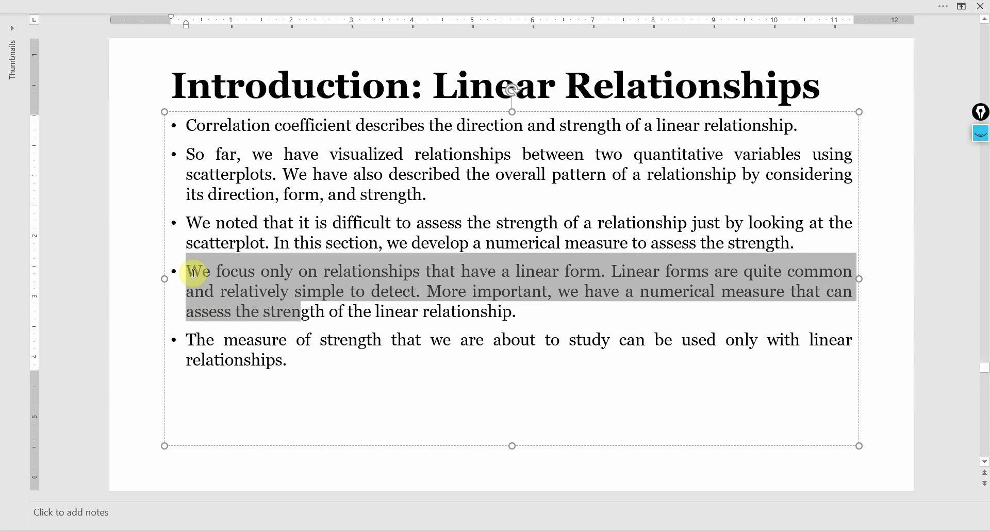
key("shift+Right")
key("shift+Right")
key("shift+Right")
key("shift+Right")
key("shift+Right")
key("shift+Right")
key("shift+Right")
key("shift+Right")
key("shift+Right")
key("shift+Right")
key("shift+Right")
key("shift+Right")
key("shift+Right")
key("shift+Right")
key("shift+Right")
key("shift+Right")
key("shift+Right")
key("shift+Right")
key("shift+Right")
key("shift+Right")
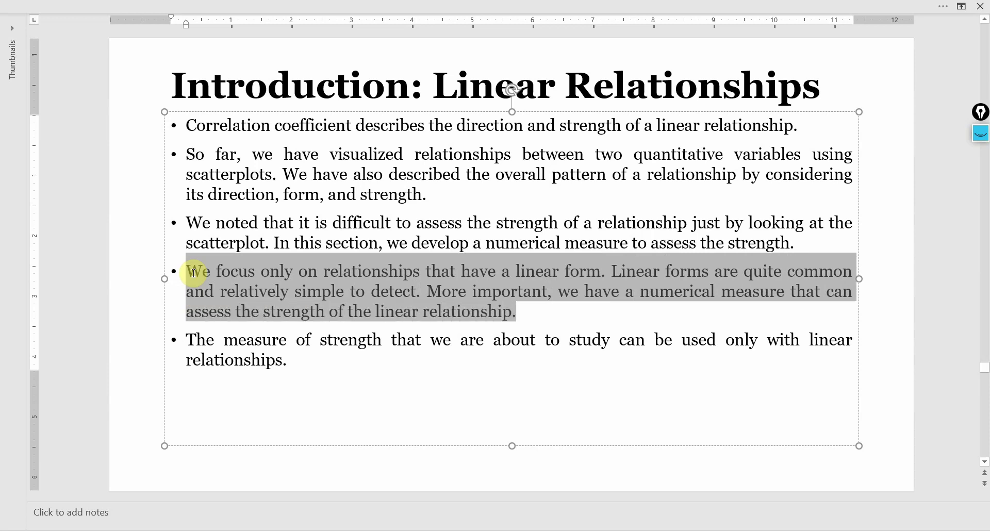
left_click(189, 339)
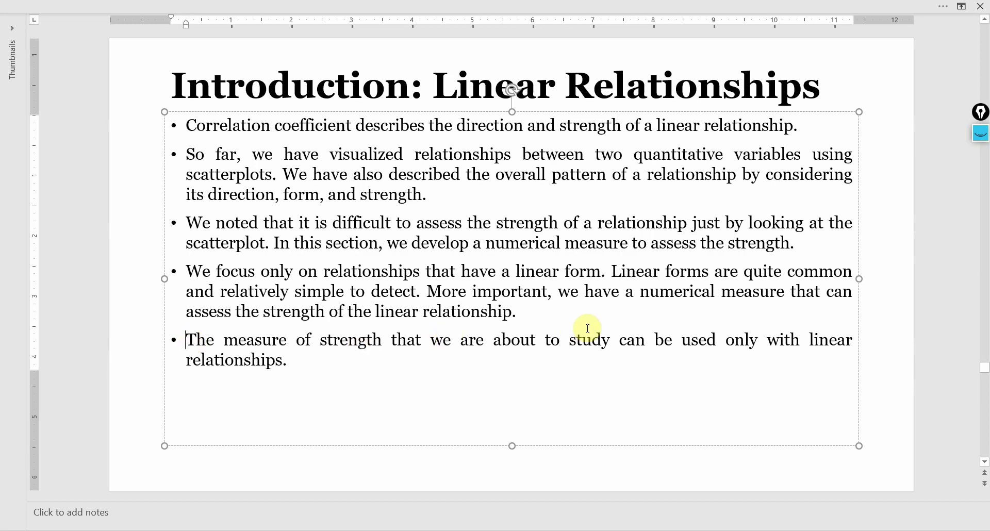
left_click(739, 340)
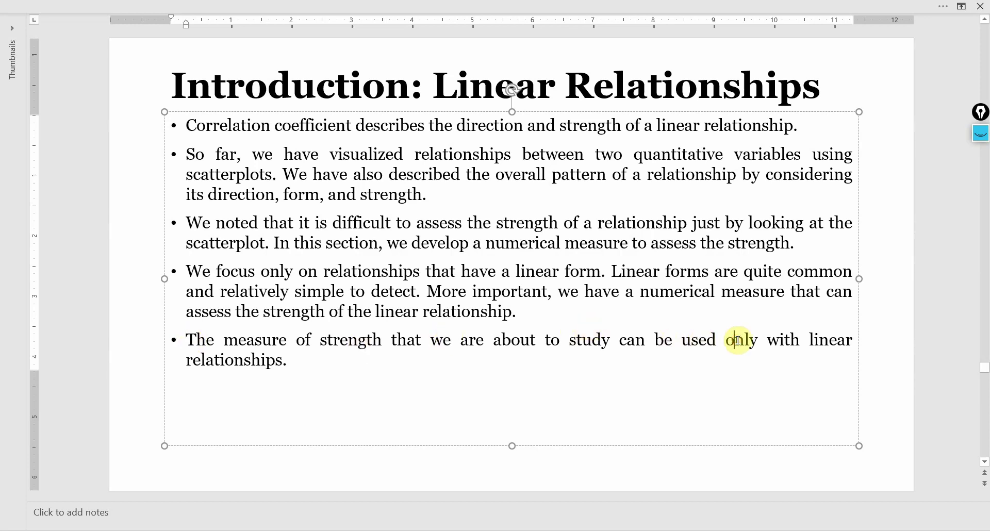
left_click(343, 464)
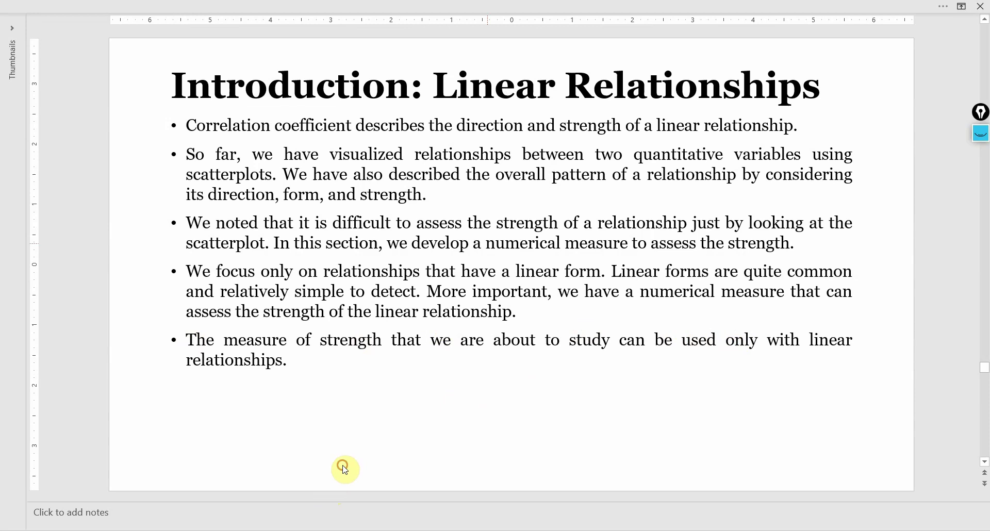
Advance to The Correlation Coefficient (r) slide and point out the word 'coefficient' in its definition bullet
scroll(345, 470, "down", 1)
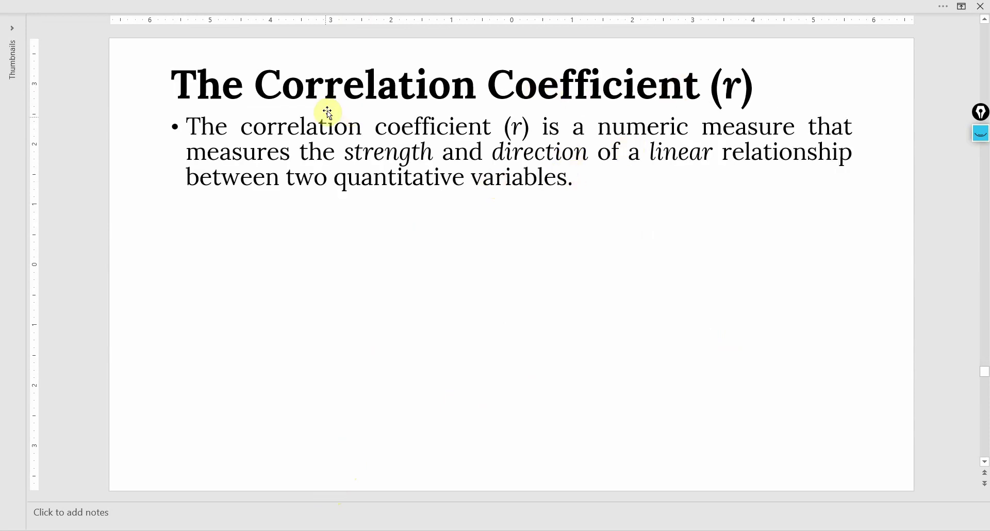
left_click(283, 132)
left_click(446, 129)
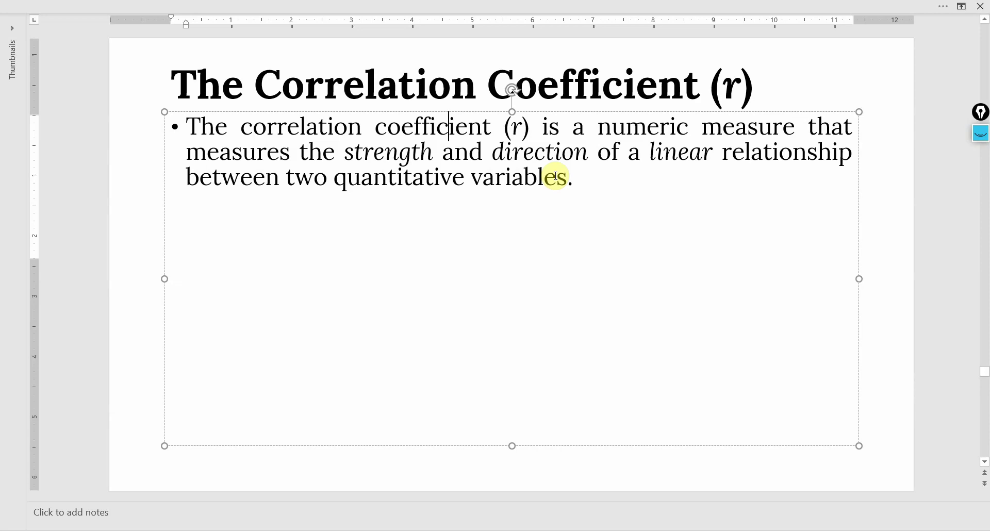
left_click(592, 472)
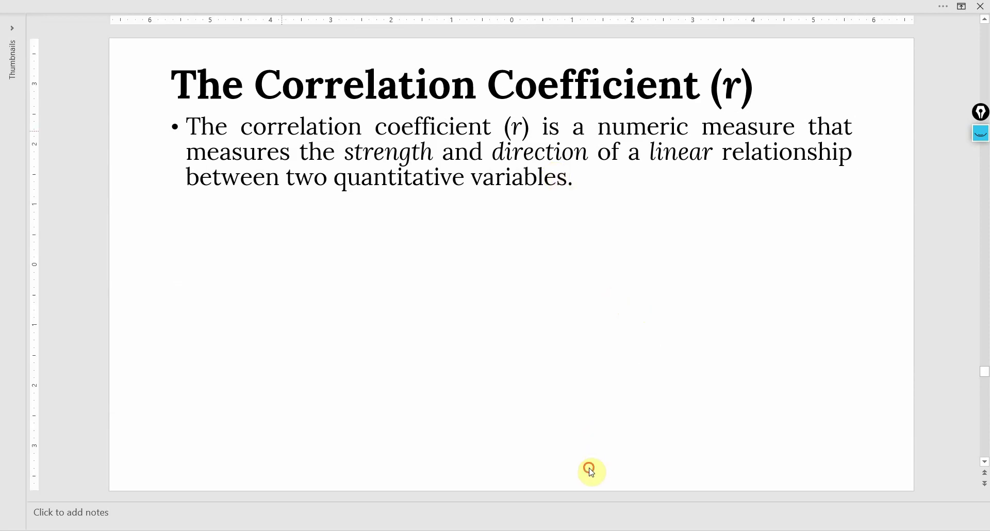
Go to the Interpret Correlation Coefficient slide and highlight the 0.1-or-less and 0.1 to 0.3 guidelines
scroll(592, 472, "down", 1)
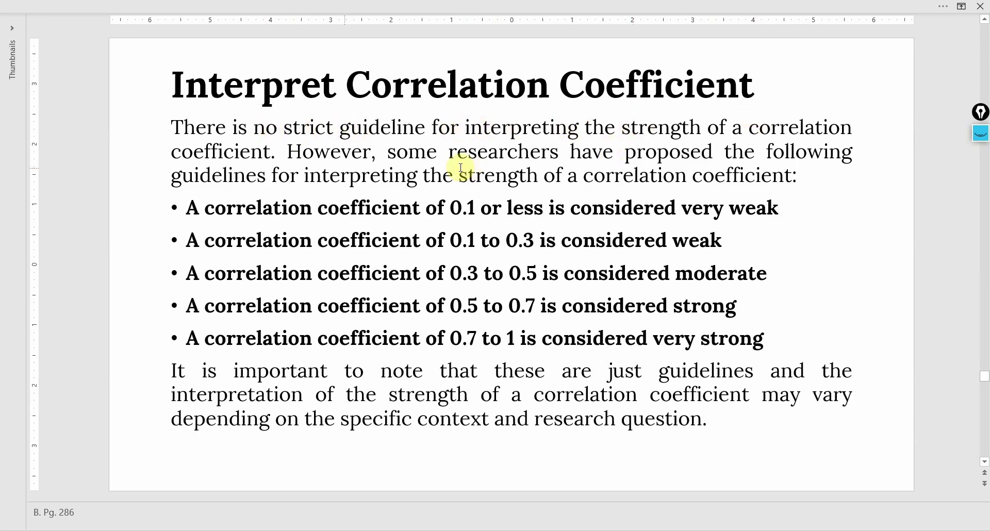
left_click(252, 153)
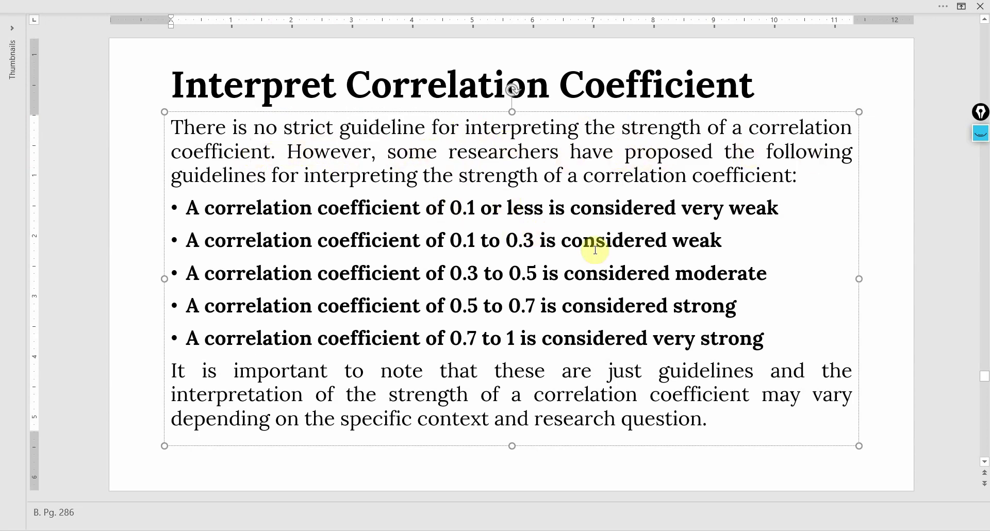
left_click(191, 209)
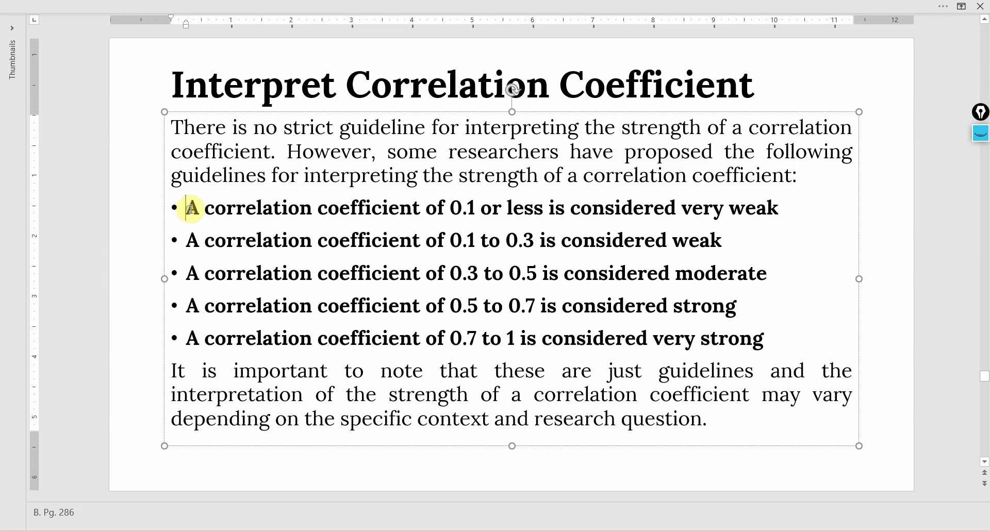
triple_click(190, 208)
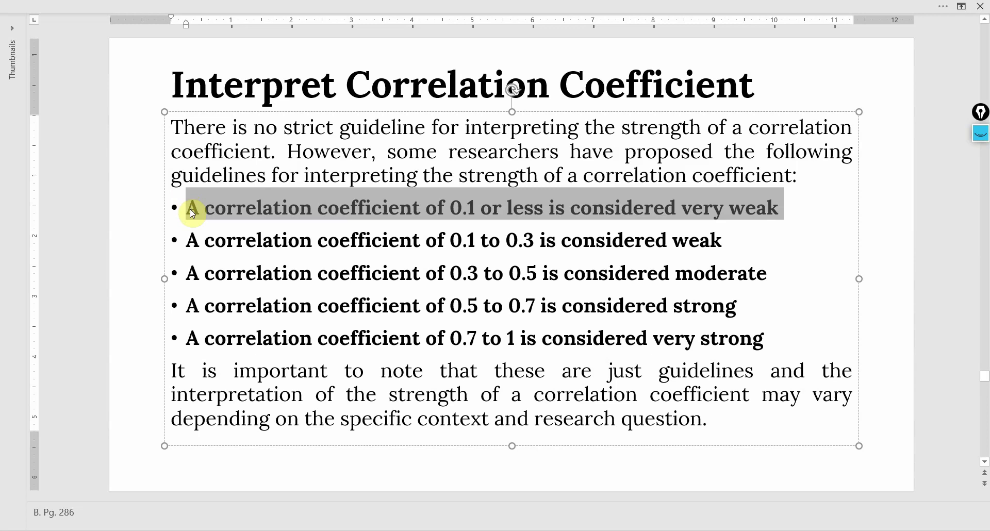
key("End")
key("Down")
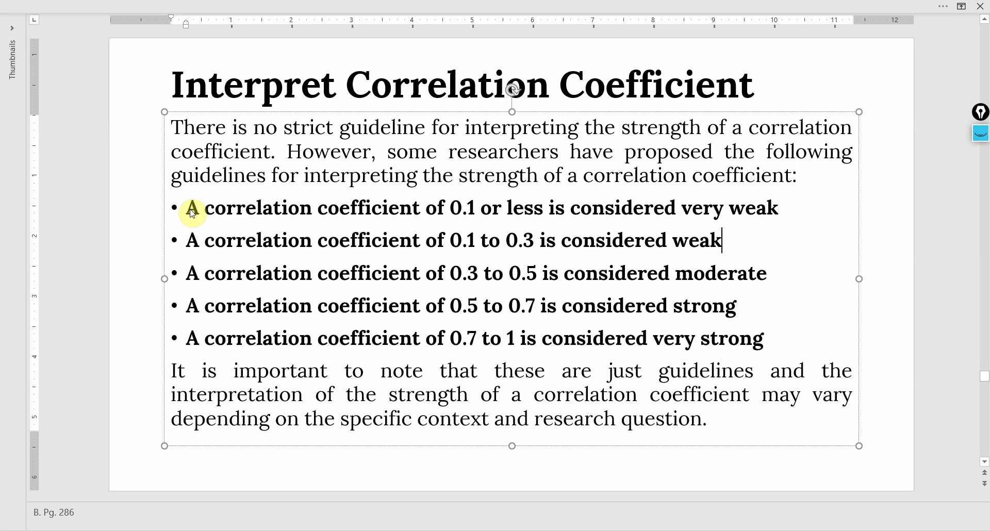
key("shift+Home")
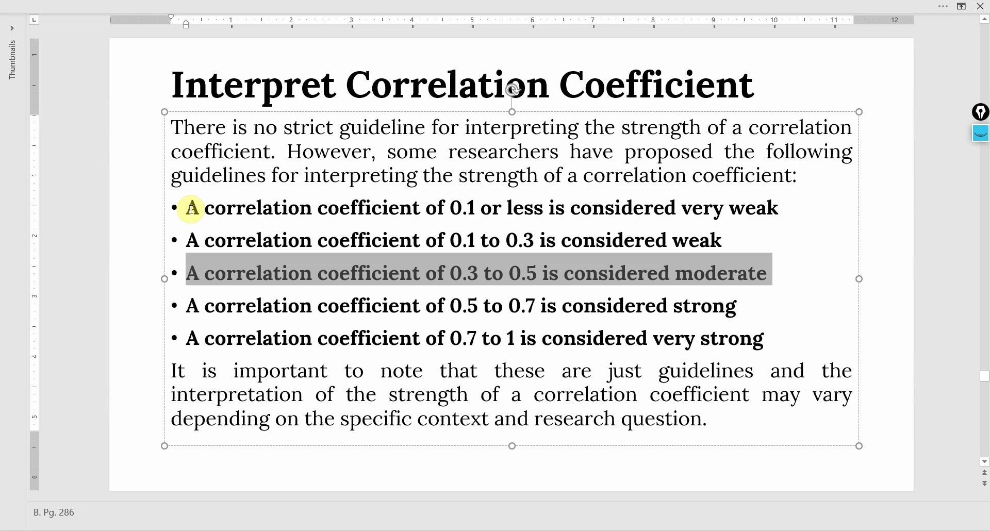
Highlight the 0.5 to 0.7 strong and 0.7 to 1 very strong guidelines in turn
key("Left")
key("Down")
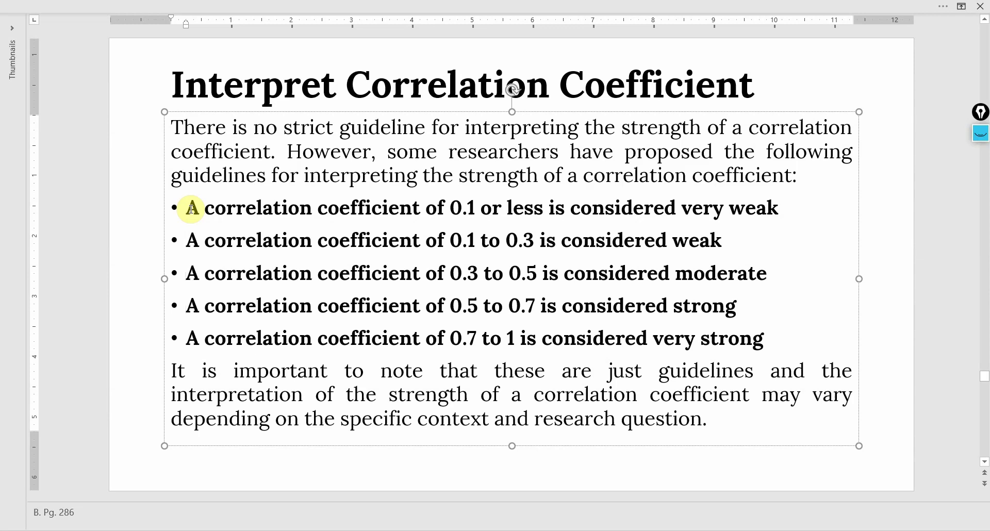
key("shift+End")
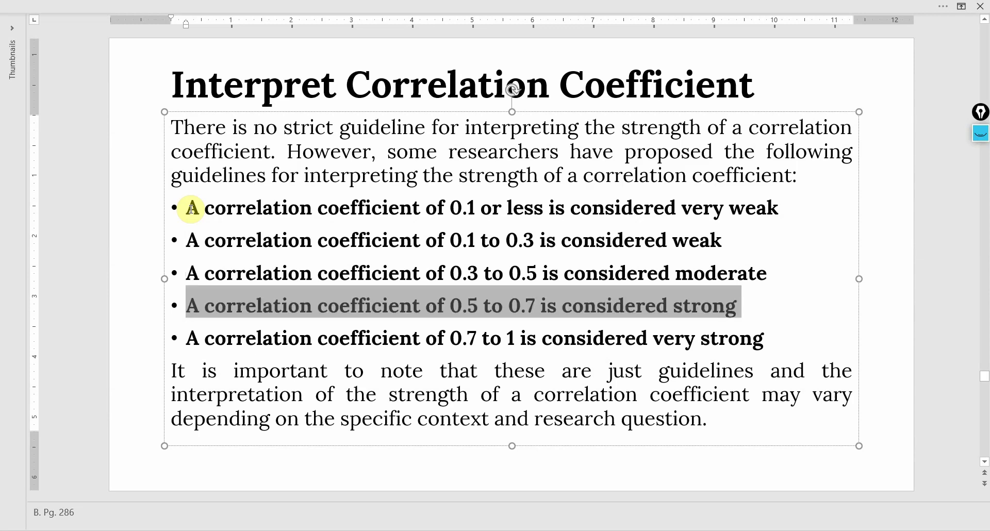
key("Left")
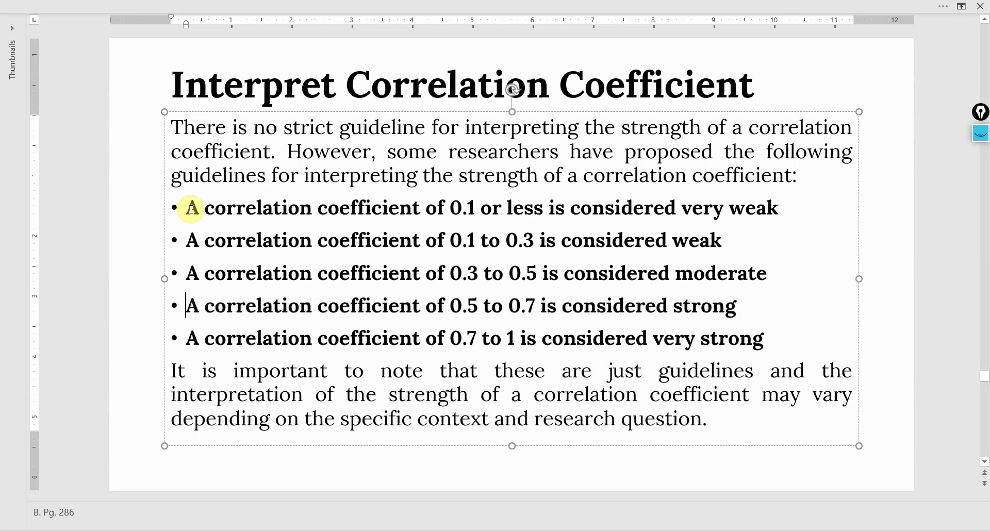
key("Down")
key("shift+Down")
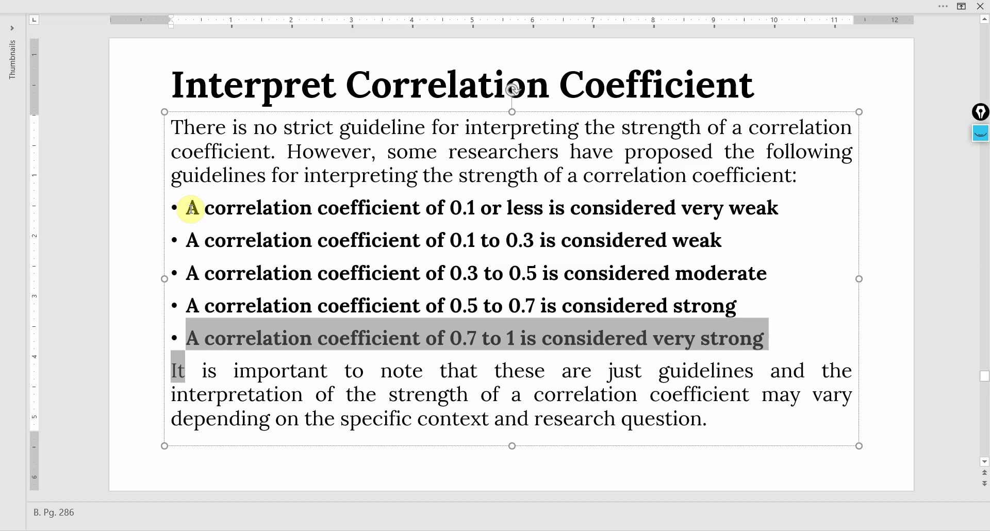
Read through the closing context paragraph, then advance to the r interpretation slide
key("Left")
key("Down")
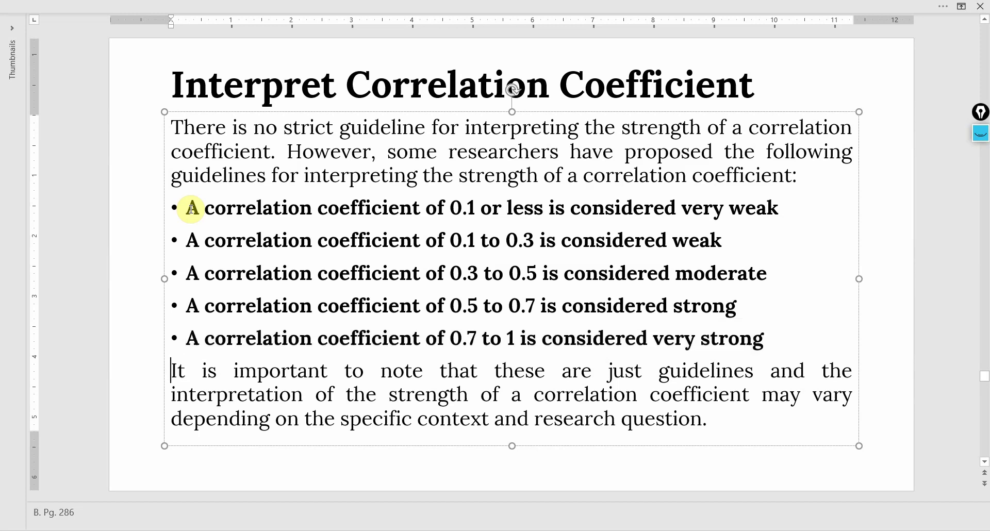
key("Right")
key("Right")
key("Right")
key("Right")
key("Right")
key("Right")
key("Right")
key("Right")
key("Right")
key("Right")
key("Right")
key("Right")
key("Right")
key("Right")
key("Right")
key("Right")
key("Right")
key("Right")
key("Right")
key("Right")
key("Right")
key("Down")
key("Down")
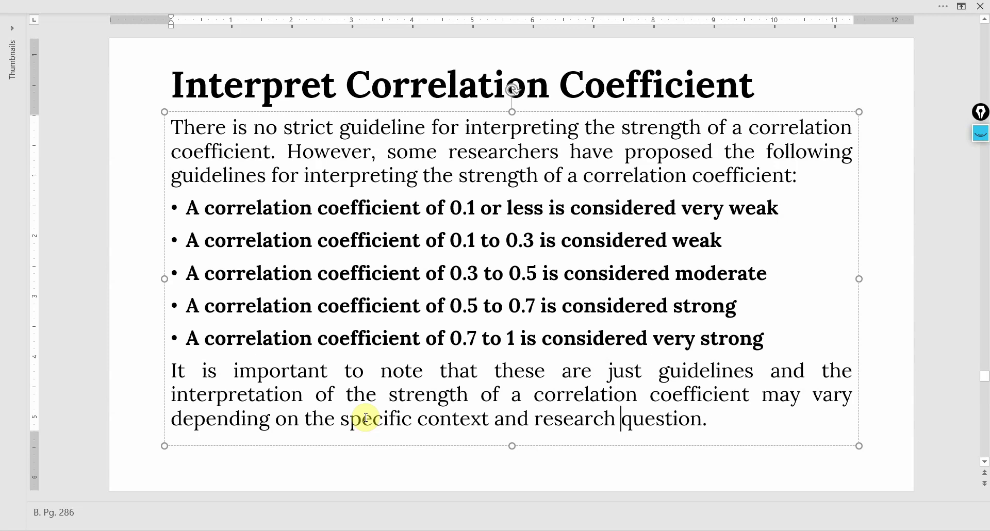
left_click(736, 480)
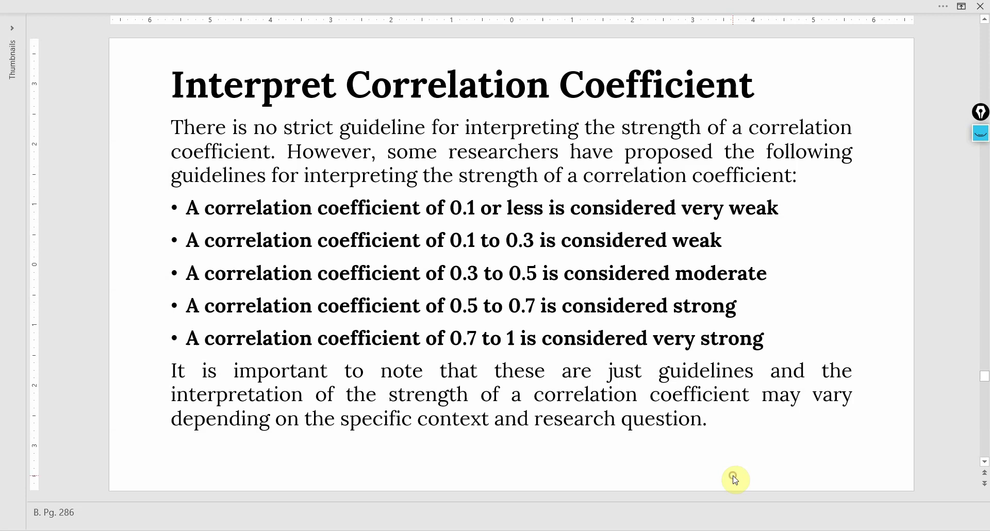
scroll(736, 480, "down", 1)
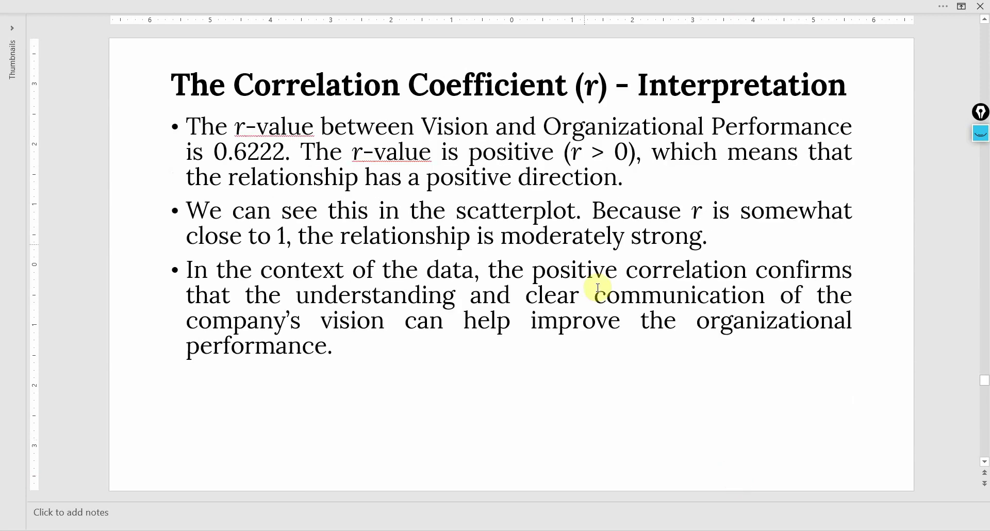
Highlight the italic r in the title and the phrase 'Vision and Organizational Performance'
left_click(590, 86)
double_click(590, 86)
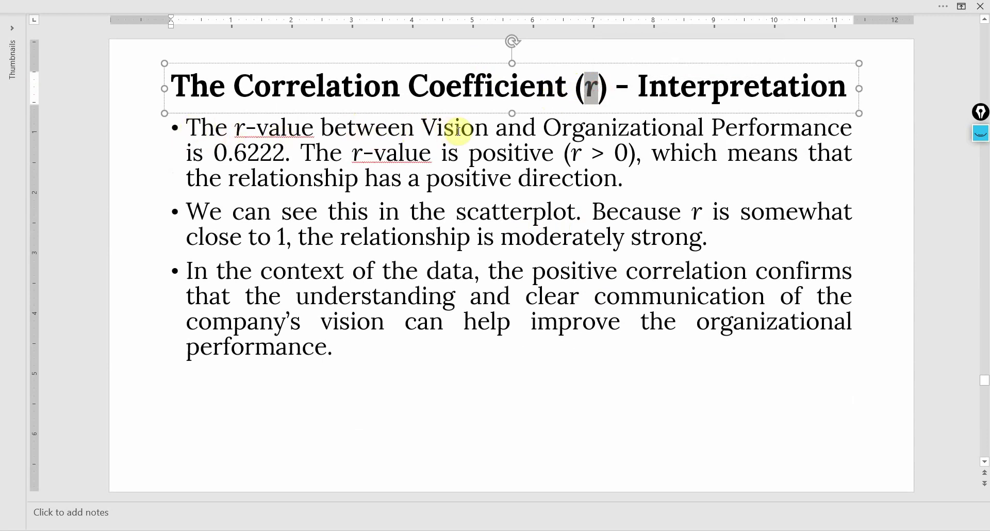
left_click_drag(421, 127, 747, 126)
left_click(441, 225)
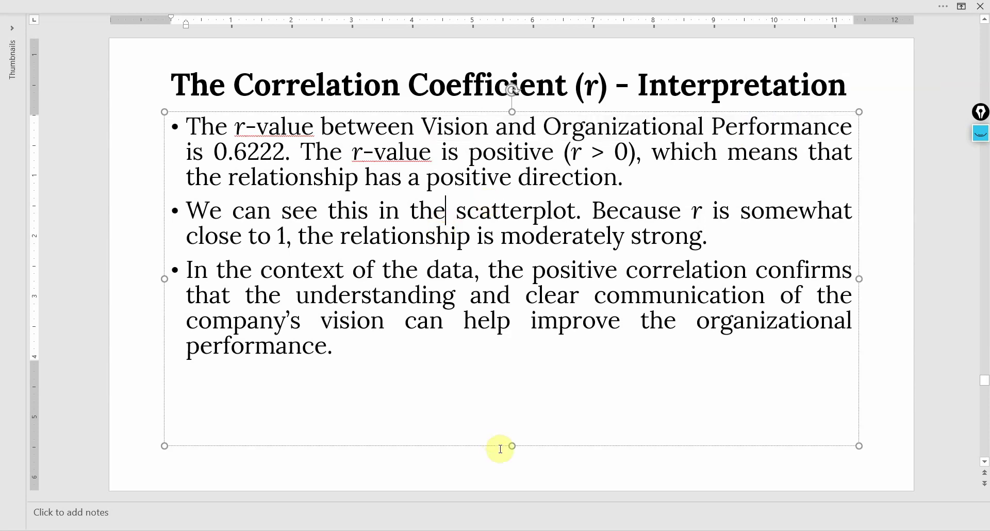
Switch to the SPSS data file and open Analyze > Correlate > Bivariate
left_click(511, 524)
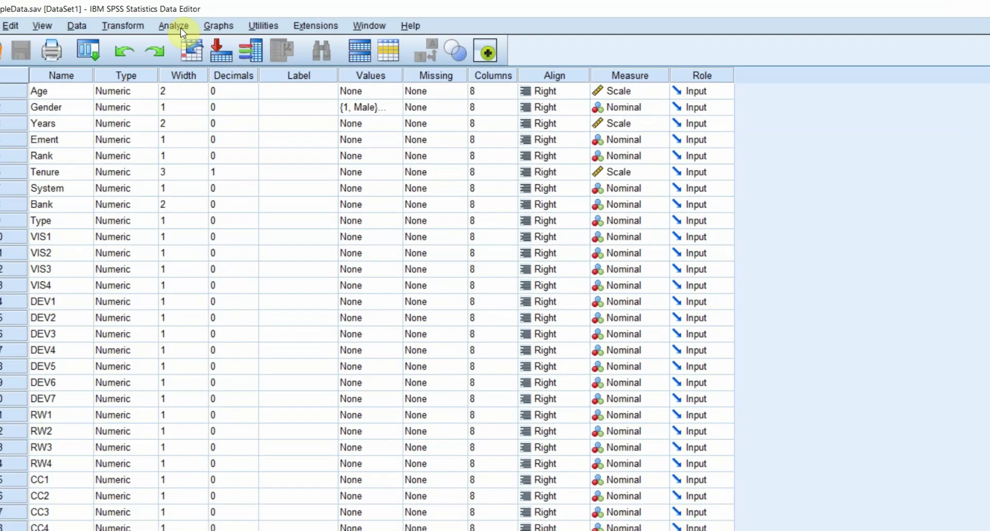
left_click(181, 23)
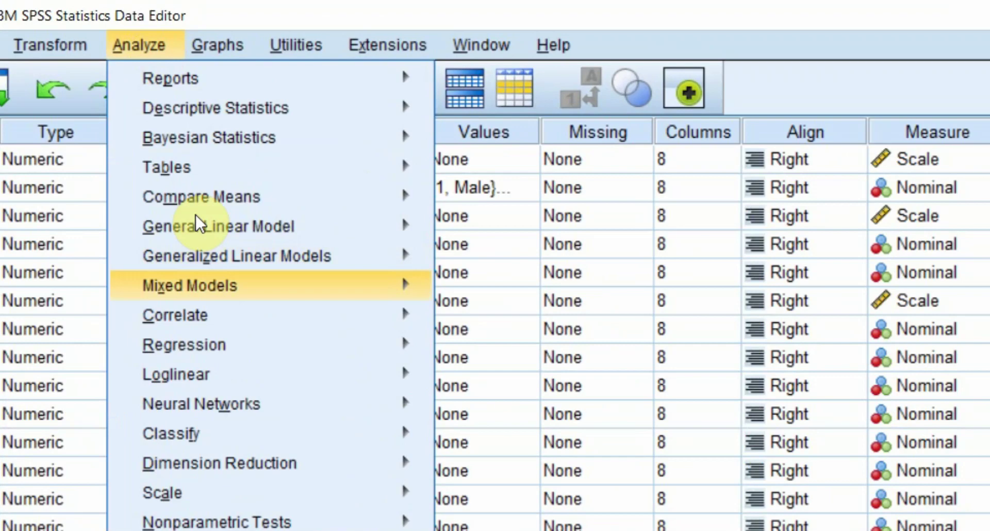
mouse_move(281, 255)
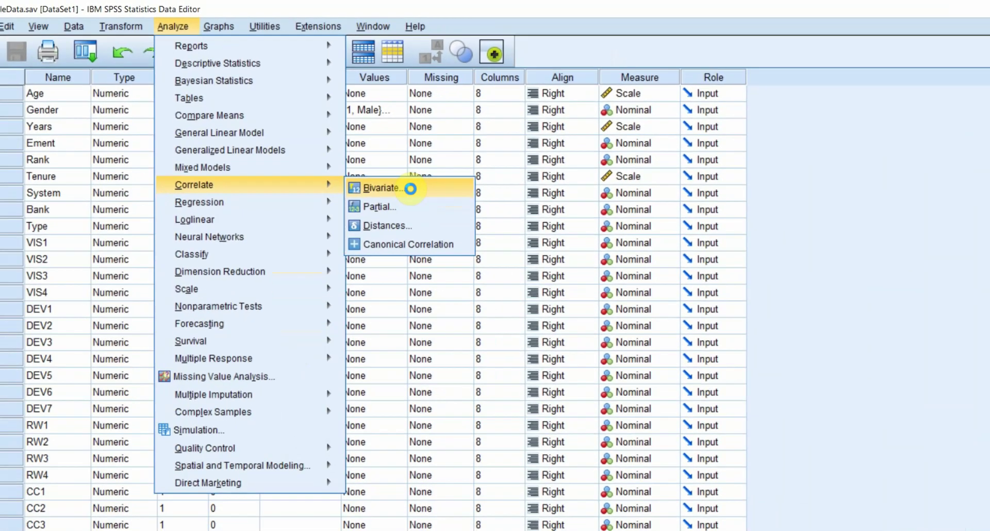
left_click(510, 331)
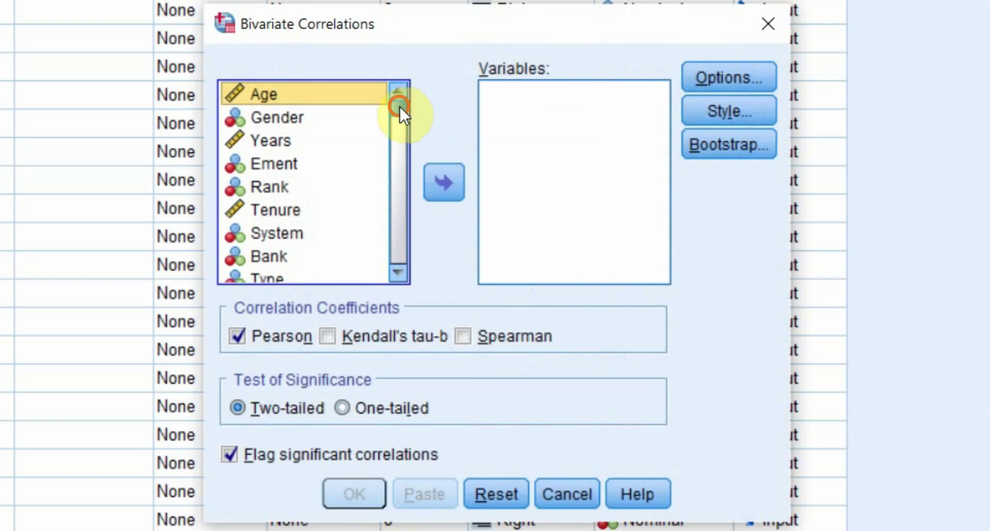
Browse the variable list, trying VIS, OP, Tenure and the VIS1 item variables
left_click_drag(421, 142, 427, 275)
left_click(252, 226)
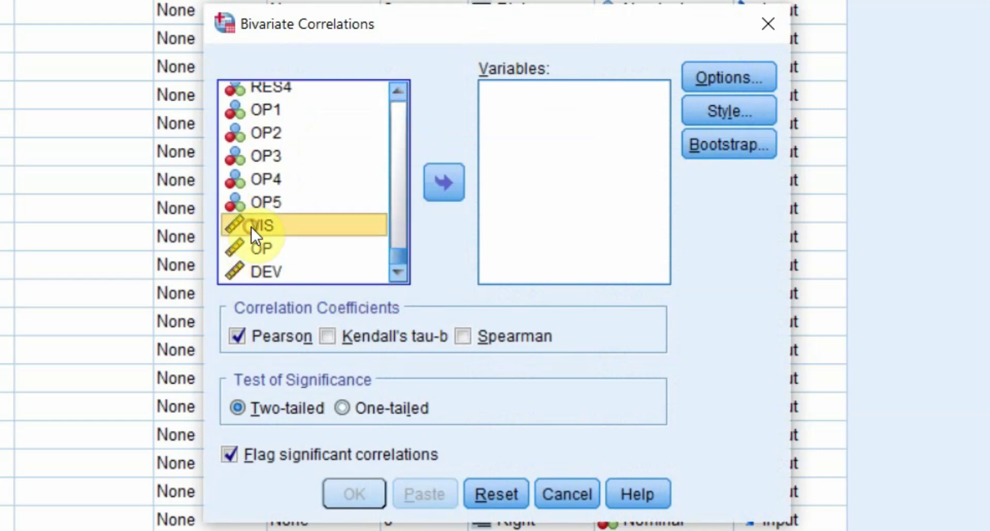
left_click_drag(398, 249, 431, 110)
left_click(277, 249)
left_click(265, 214)
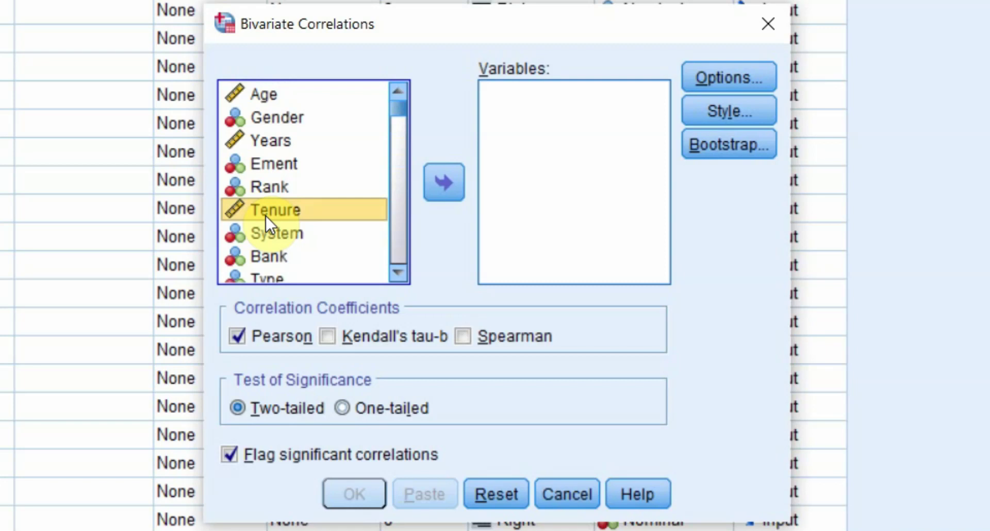
key("Down")
key("Down")
key("Down")
key("Down")
key("Down")
key("Down")
key("Down")
key("Down")
key("Down")
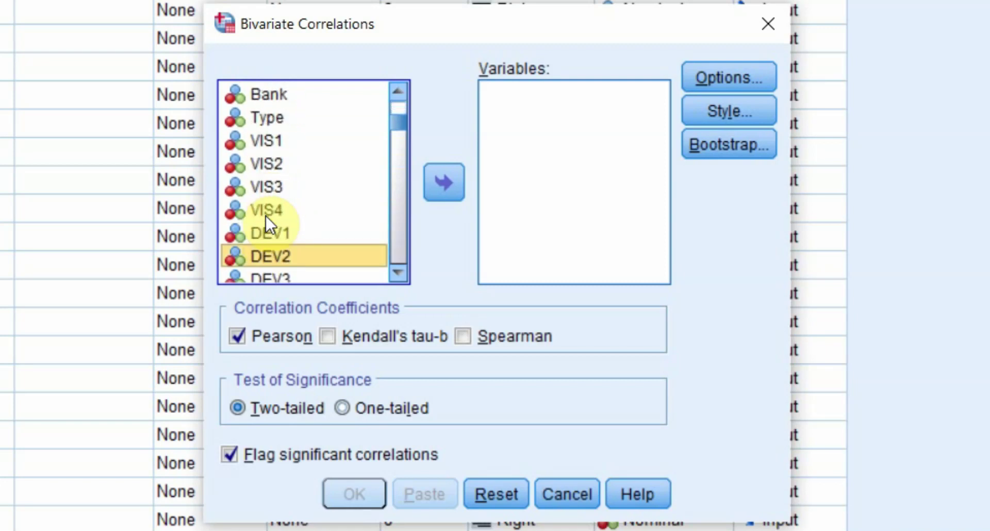
key("Up")
key("Up")
key("Up")
key("Up")
key("Up")
key("shift+Down")
key("shift+Down")
key("shift+Down")
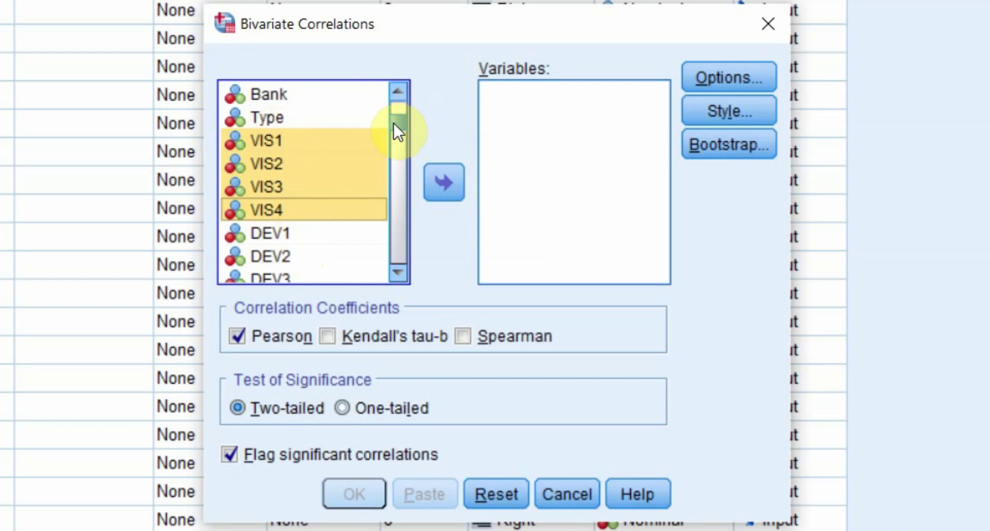
left_click_drag(395, 123, 397, 271)
Add VIS and OP as variables and run the two-tailed Pearson correlation
left_click(261, 225)
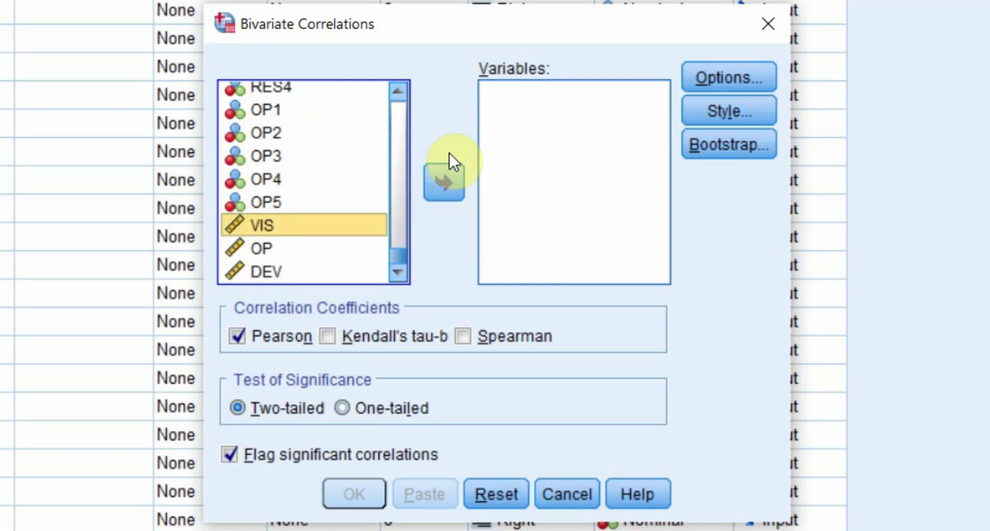
left_click(436, 185)
left_click(255, 248)
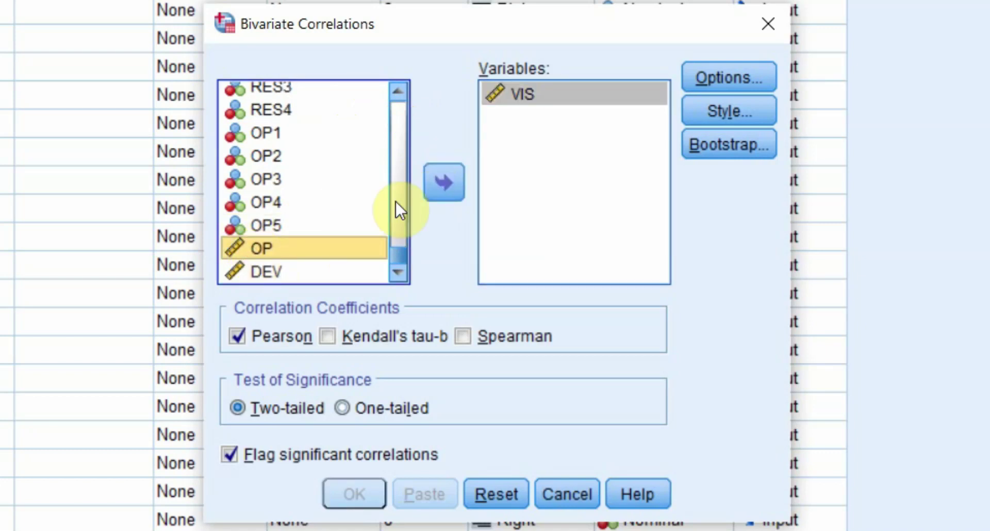
left_click(442, 180)
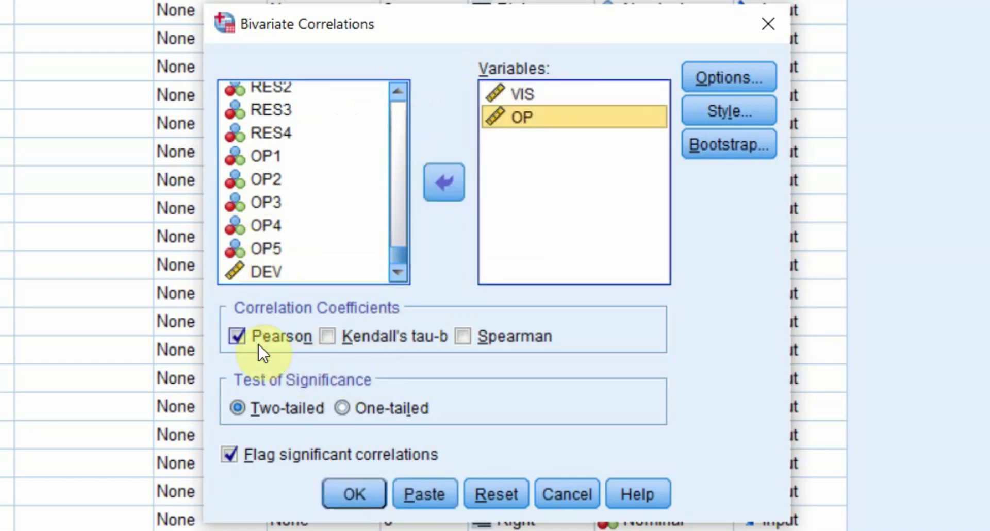
left_click(353, 487)
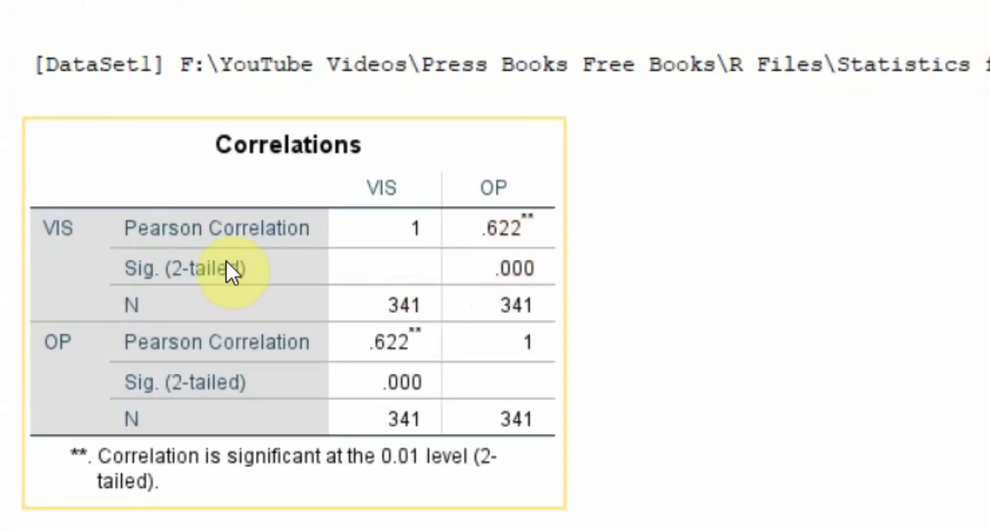
Select the Correlations table showing r = .622, significance .000 and N = 341
left_click(398, 157)
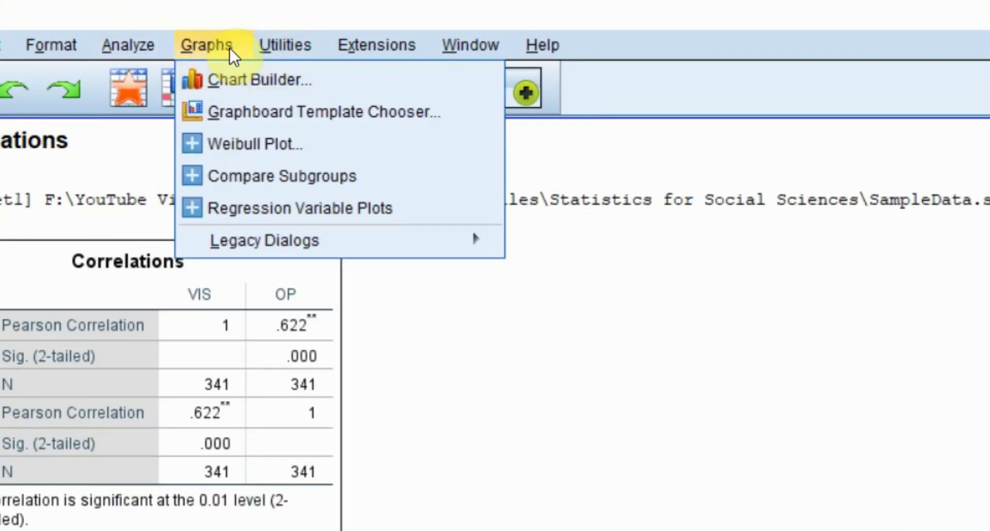
Build a Simple Scatter chart via Scatter/Dot with VIS on the X axis and OP on the Y axis
mouse_move(466, 243)
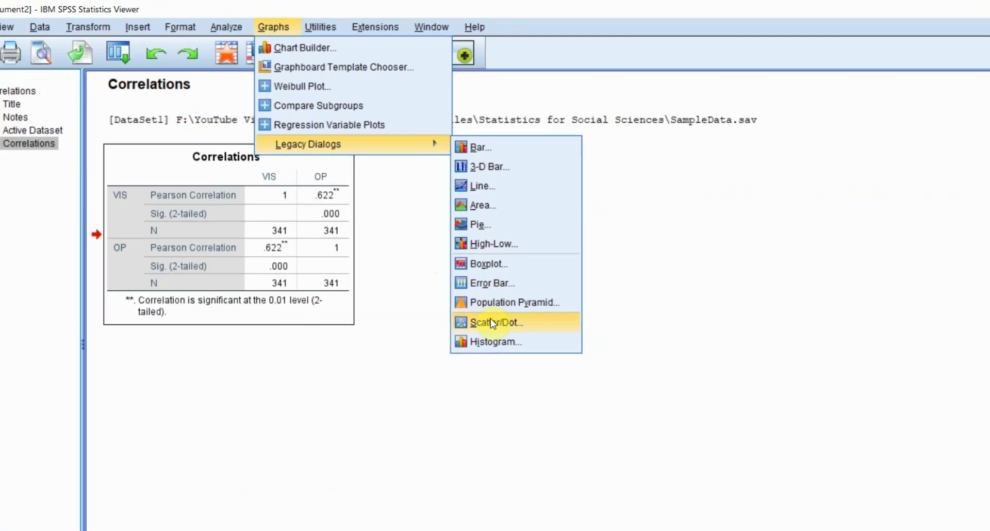
left_click(549, 460)
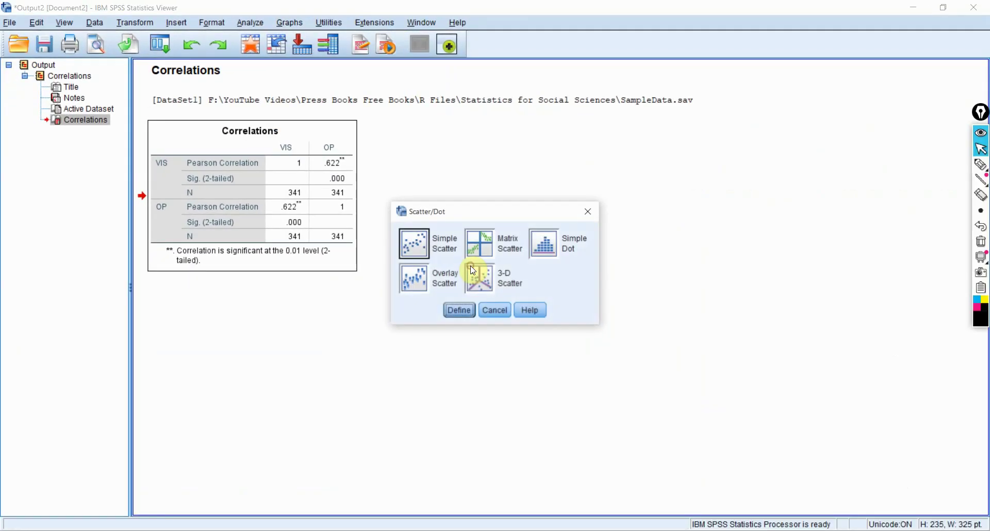
left_click(459, 309)
left_click_drag(433, 164, 427, 365)
left_click(347, 349)
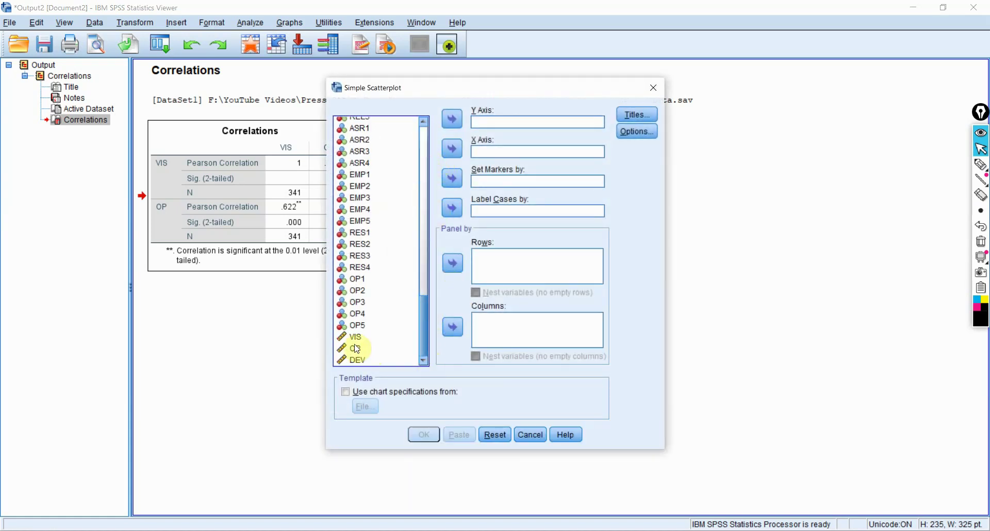
left_click(454, 148)
left_click(355, 348)
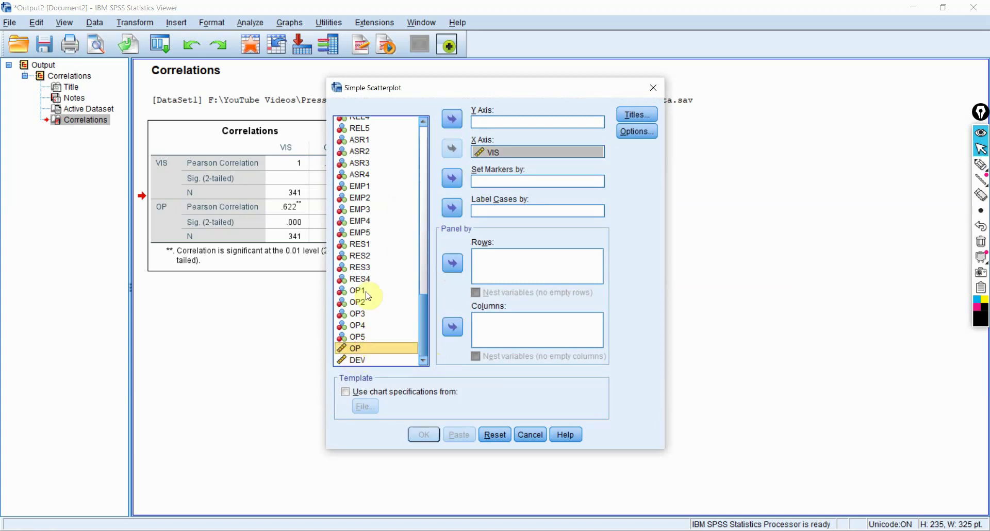
left_click(452, 119)
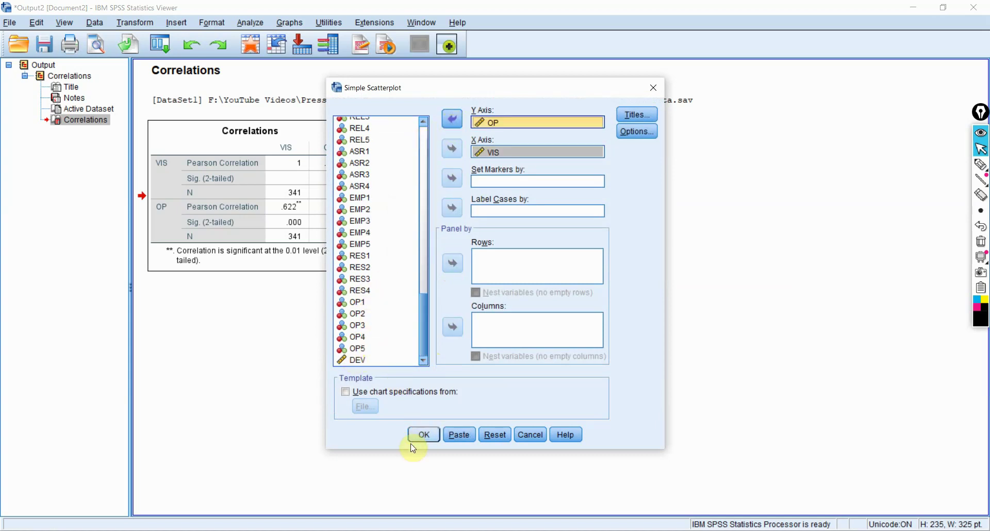
left_click(423, 435)
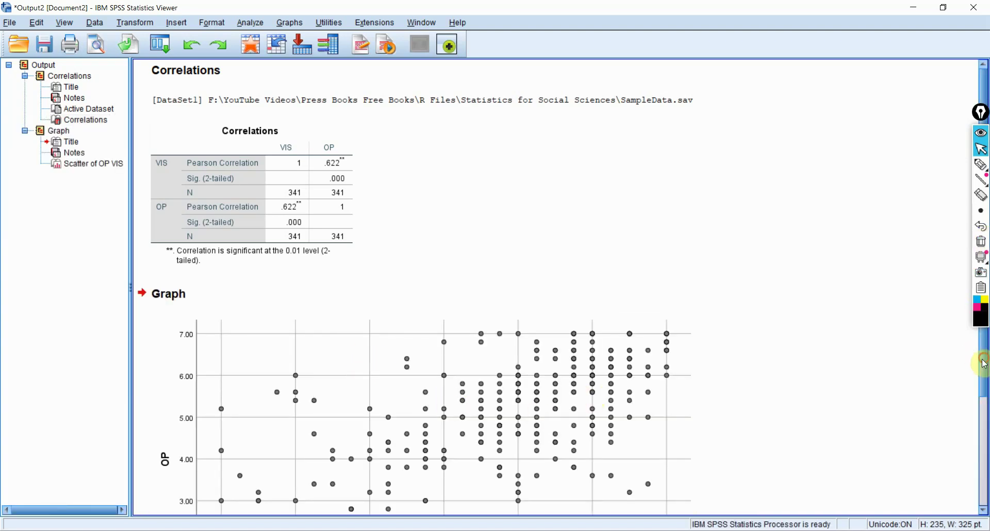
Draw two upward trend lines over the VIS–OP scatterplot, then return to the interpretation slide
scroll(984, 363, "down", 3)
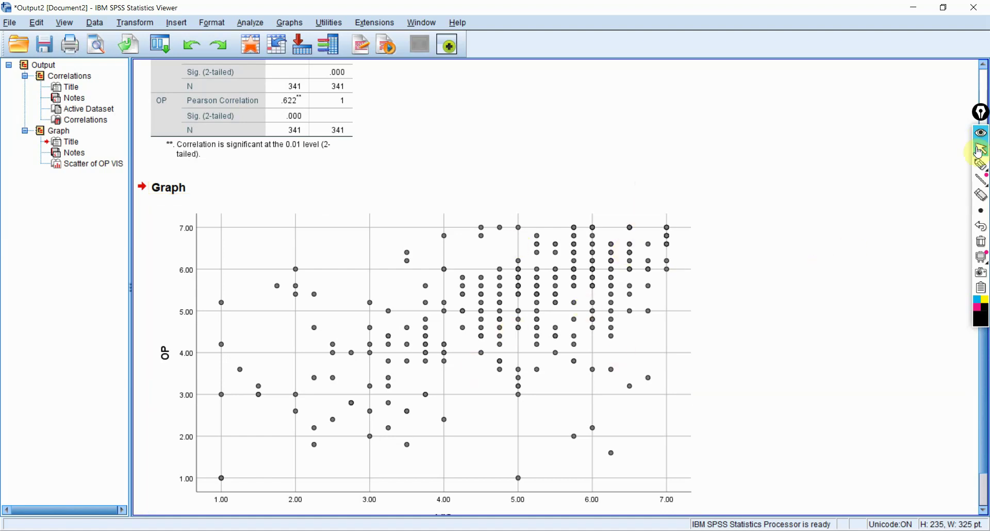
mouse_move(980, 164)
left_click(933, 165)
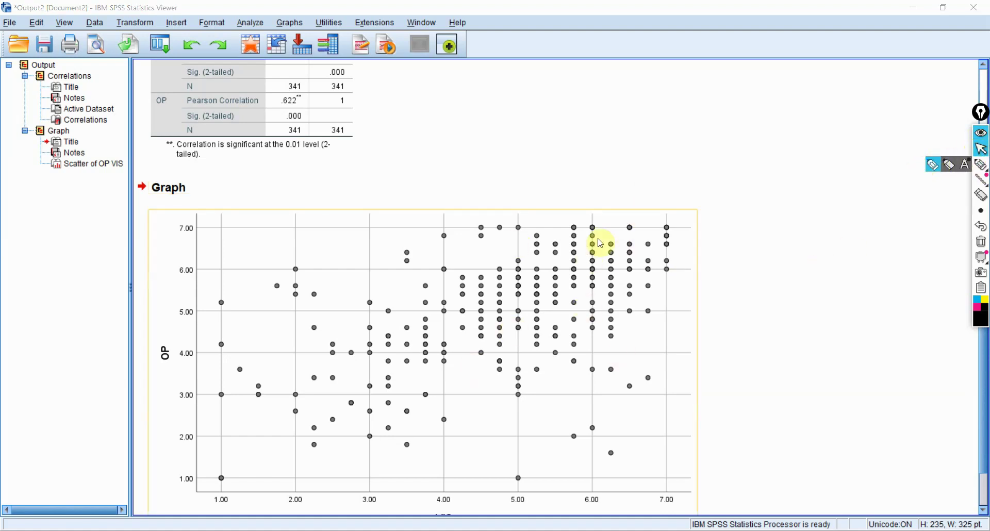
left_click_drag(669, 202, 512, 367)
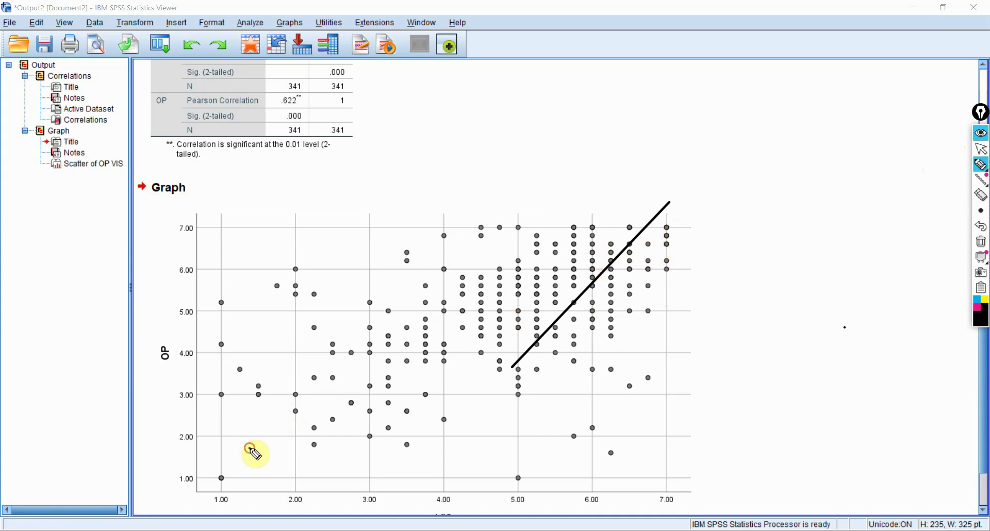
left_click_drag(250, 447, 662, 228)
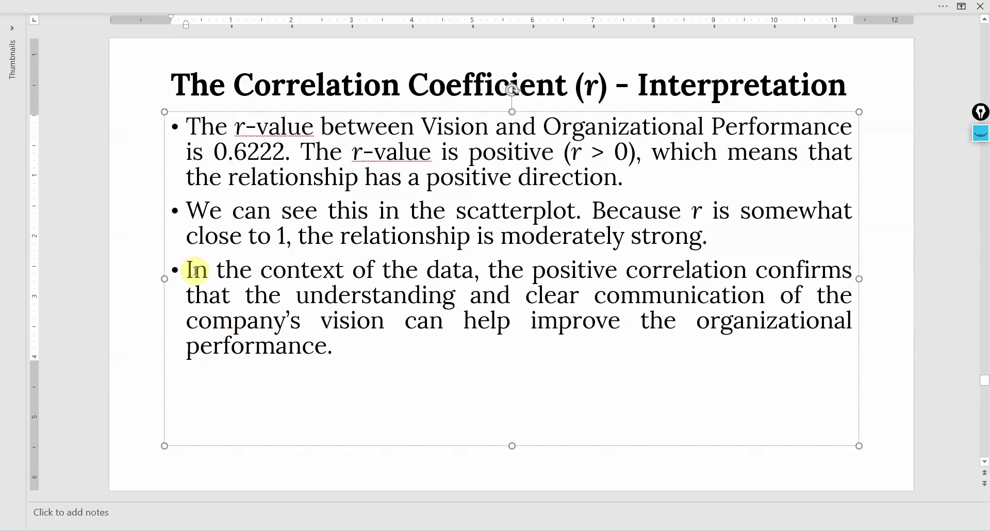
left_click(150, 363)
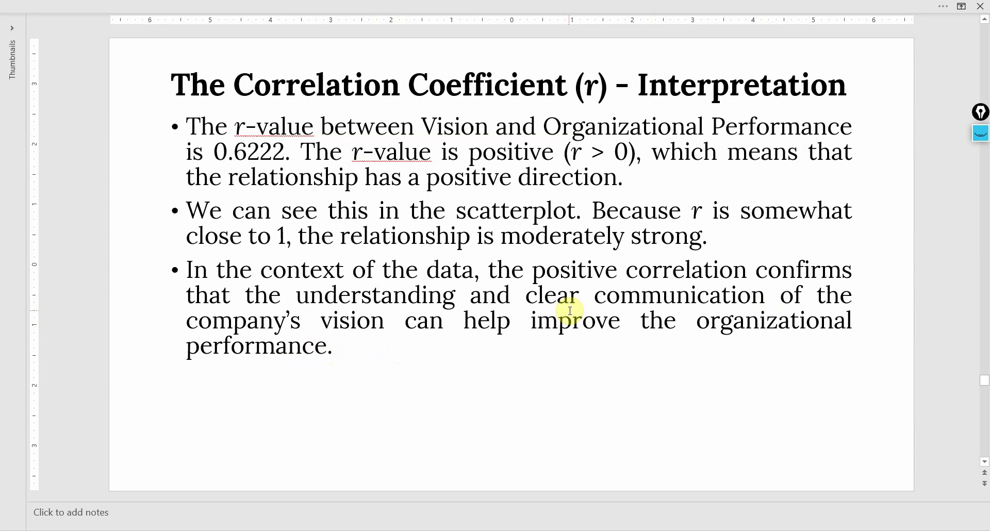
Show the Properties of Correlation Coefficient slide and highlight 'strength of a linear relationship'
scroll(430, 466, "down", 1)
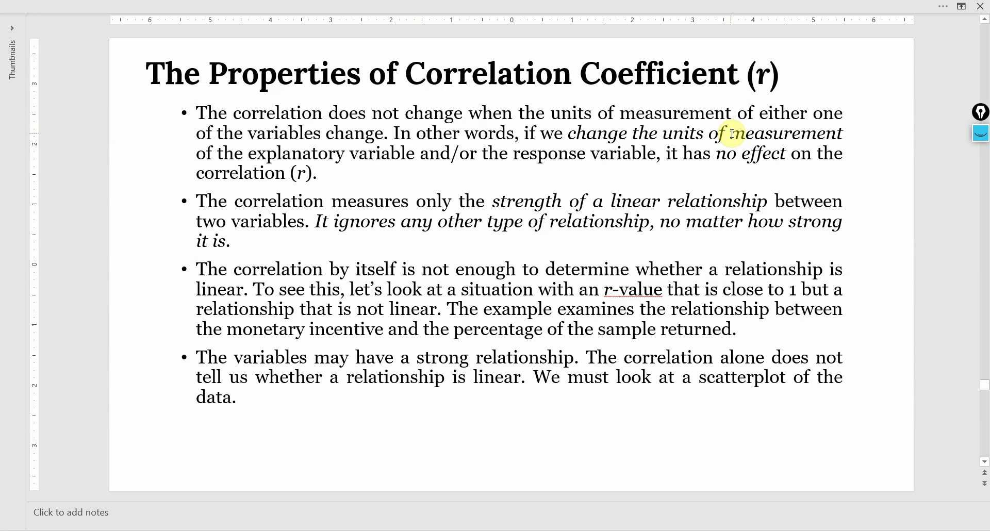
left_click_drag(493, 202, 289, 243)
left_click(116, 283)
Delete the example sentence from the third bullet and highlight 'may have a strong relationship'
left_click_drag(198, 269, 747, 328)
key("Delete")
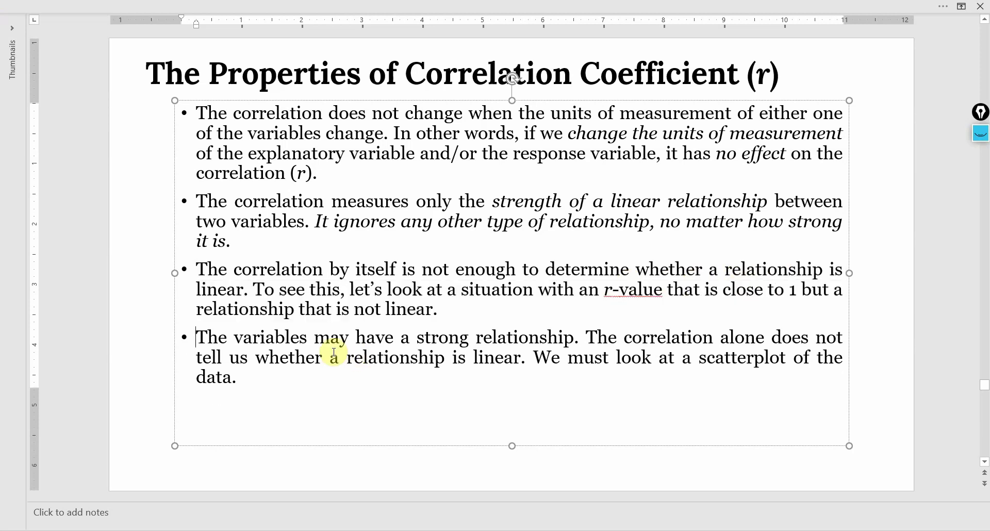
left_click_drag(316, 339, 516, 352)
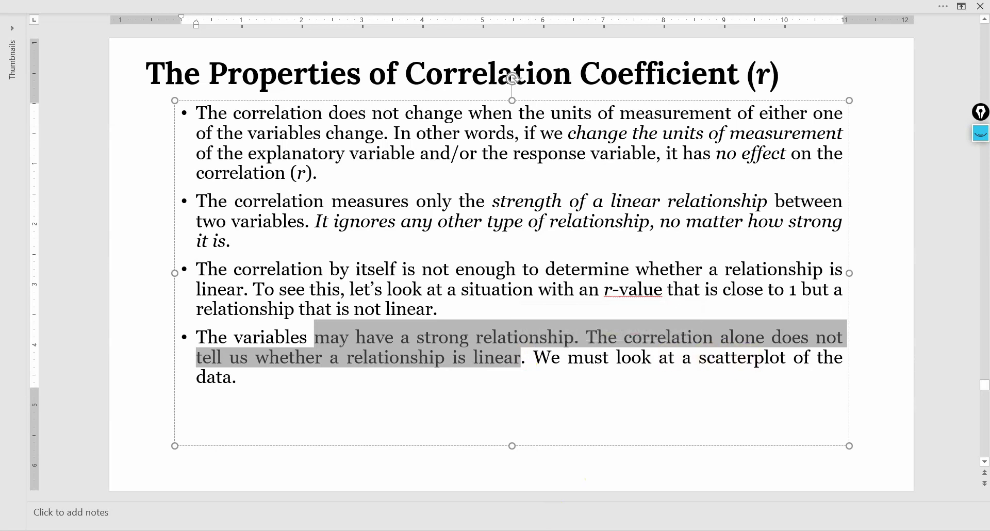
Add a Fit Line at Total (R² Linear = 0.387) to the OP vs VIS scatterplot in Chart Editor
mouse_move(525, 530)
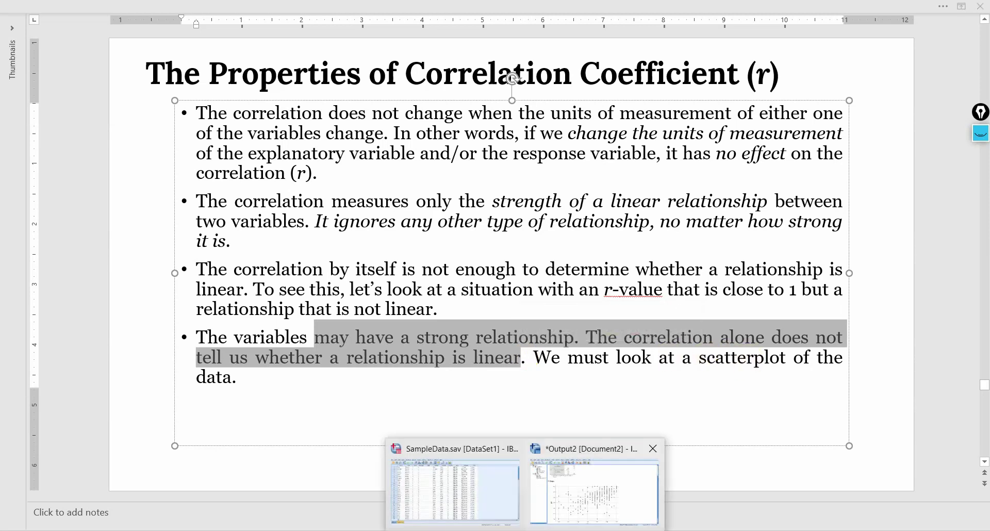
left_click(580, 501)
left_click(370, 260)
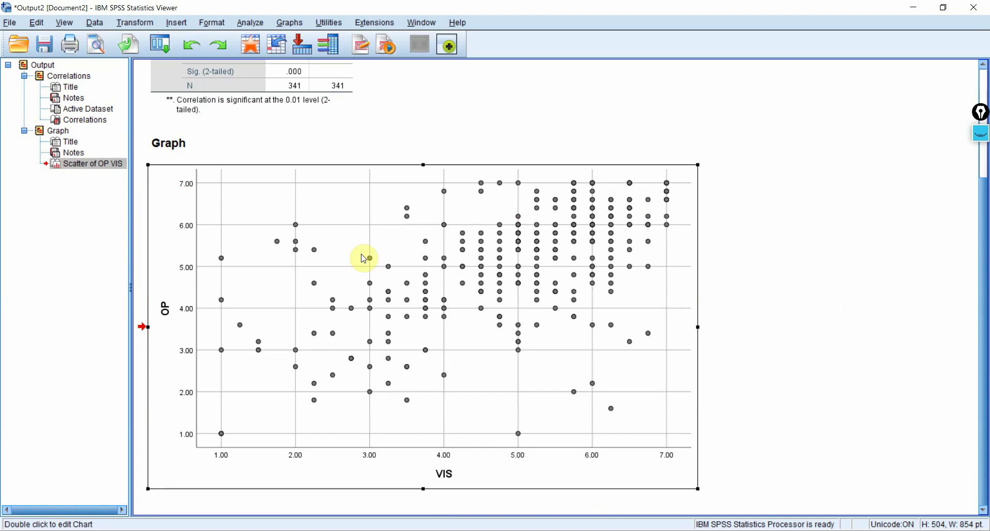
double_click(343, 170)
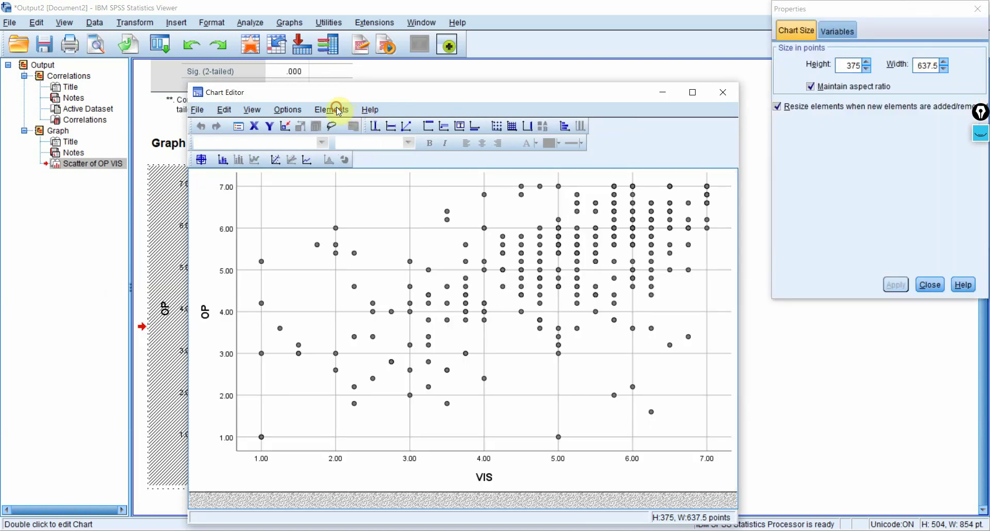
left_click(338, 110)
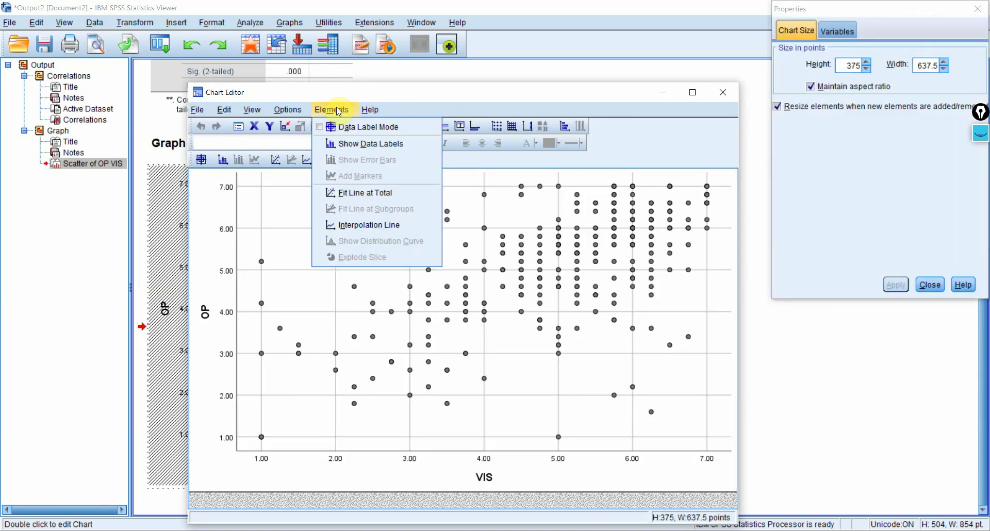
left_click(351, 199)
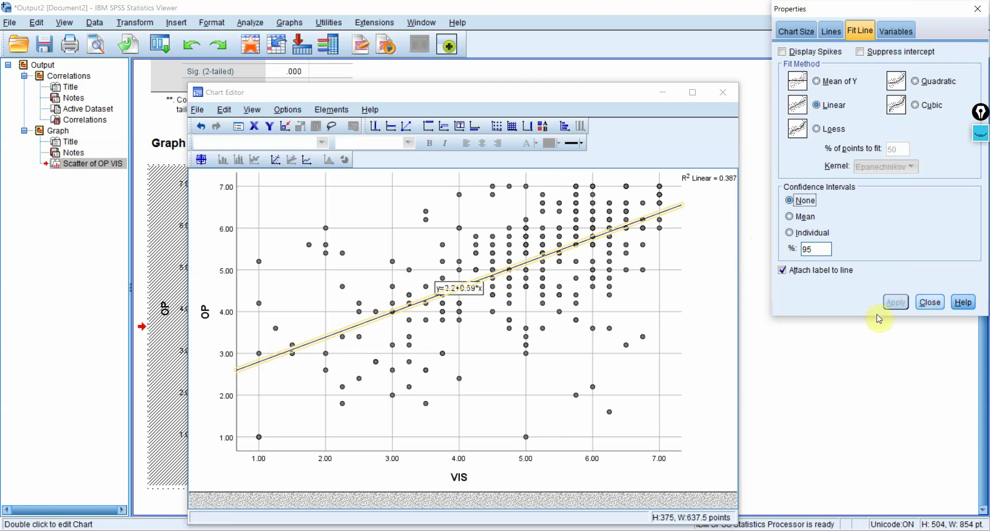
left_click(929, 302)
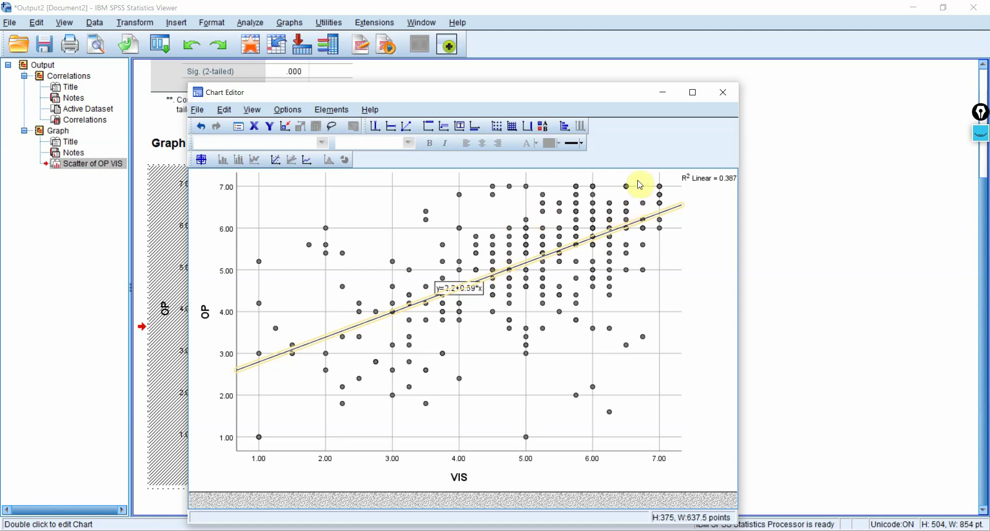
left_click(664, 92)
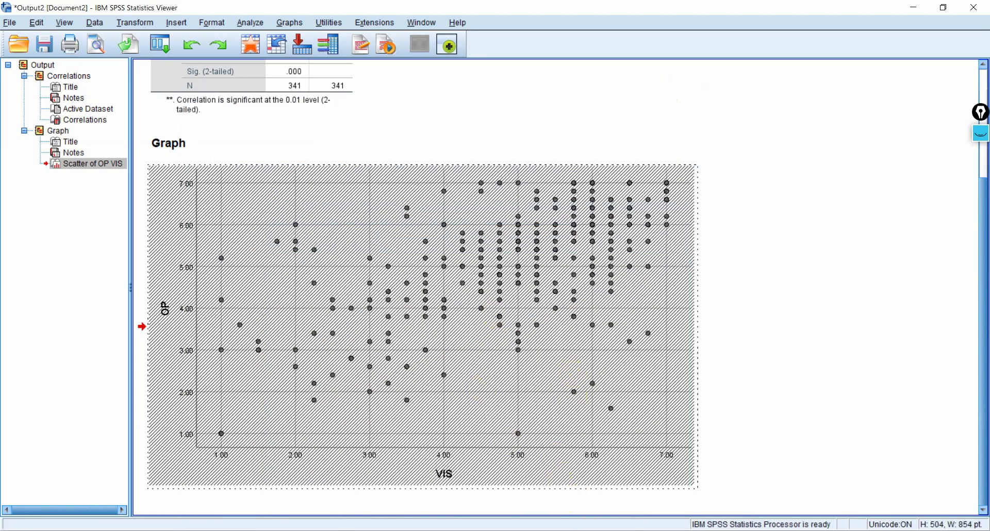
On the next slide, change the first example to r(341) with a correlation of 0.6222
key("alt+Tab")
left_click(179, 470)
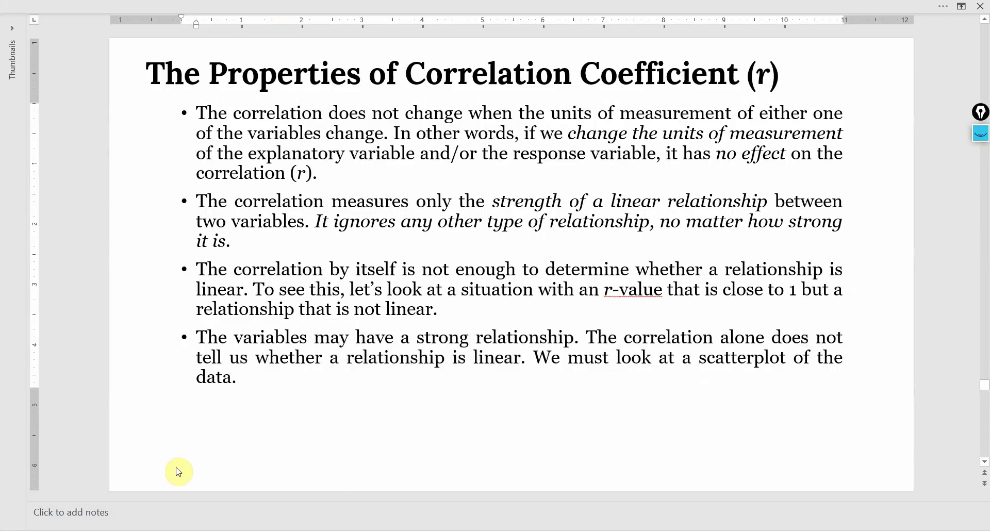
scroll(179, 470, "down", 1)
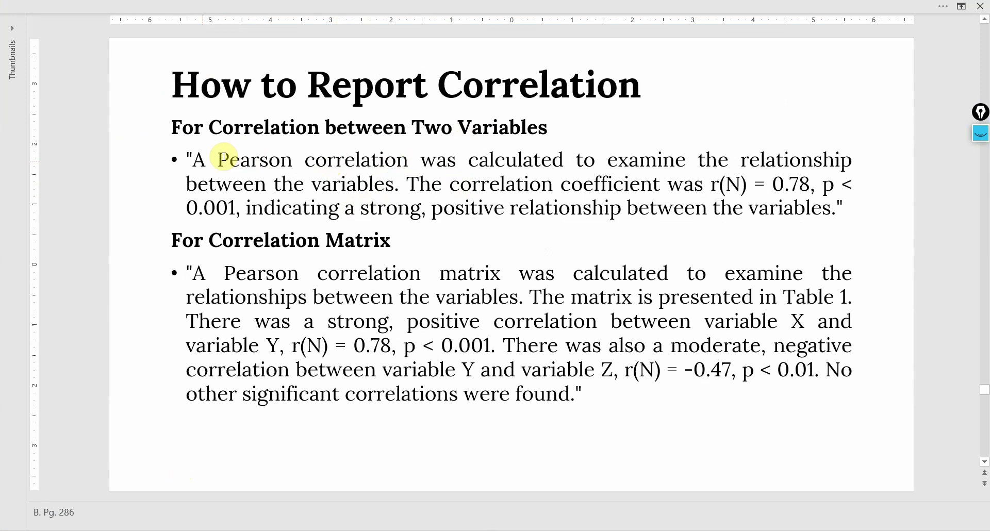
left_click_drag(194, 160, 729, 183)
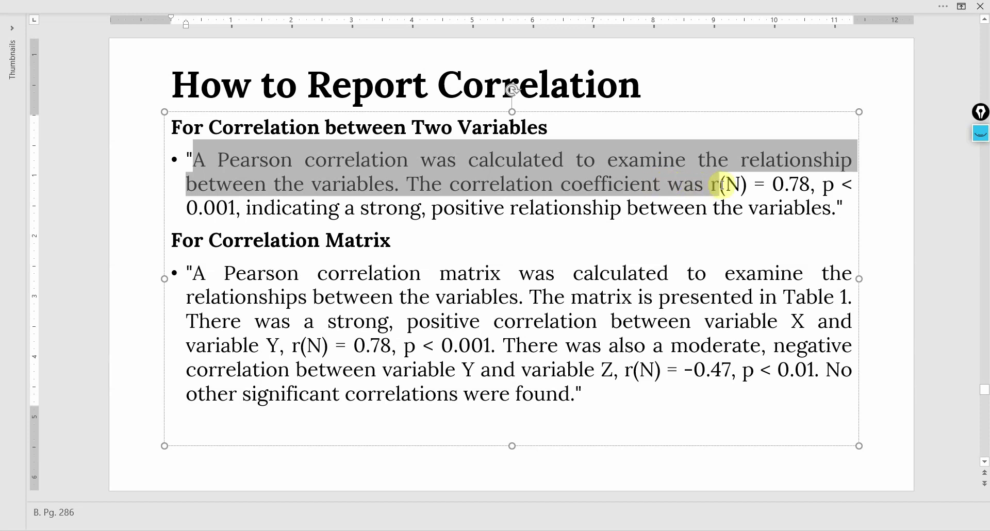
left_click(732, 184)
double_click(731, 185)
type("341")
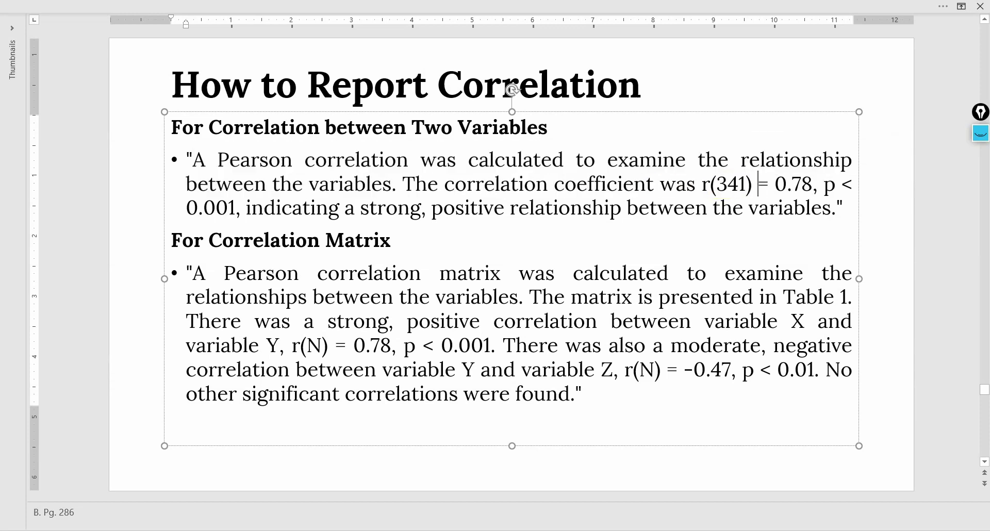
left_click_drag(791, 184, 814, 184)
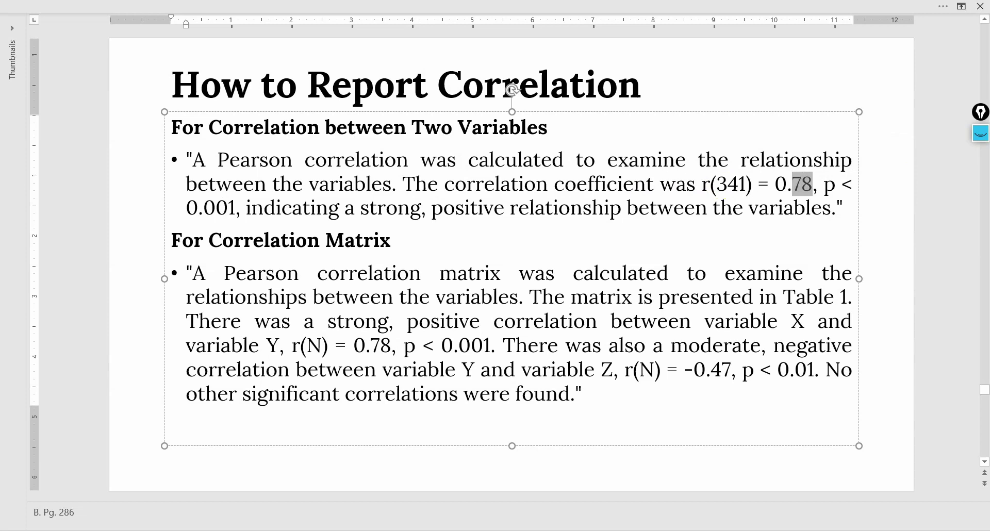
type("6222")
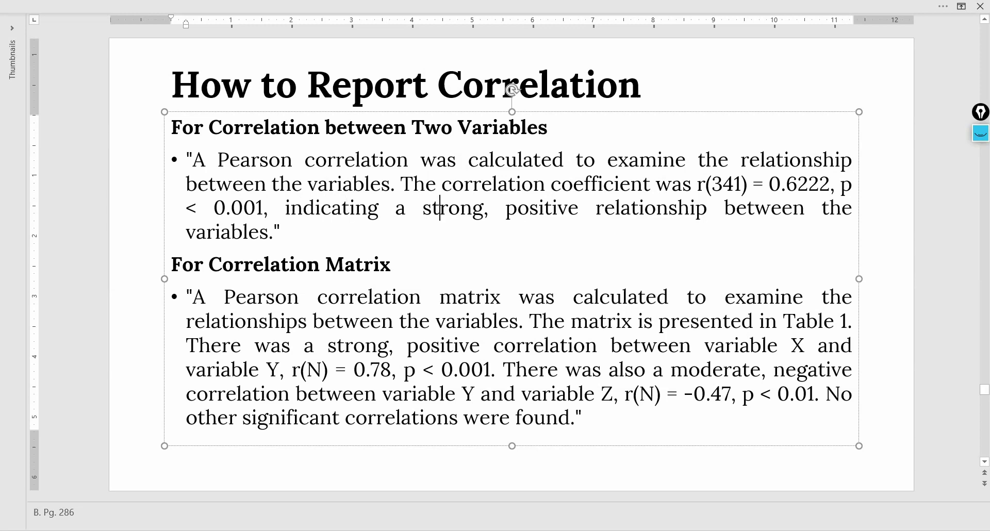
Replace 'variables' with 'vision and organizational performance' and correct the misspelling
key("Down")
key("Left")
key("shift+Left")
key("shift+Left")
key("shift+Left")
key("shift+Left")
key("shift+Left")
key("shift+Left")
key("shift+Left")
key("shift+Left")
key("shift+Left")
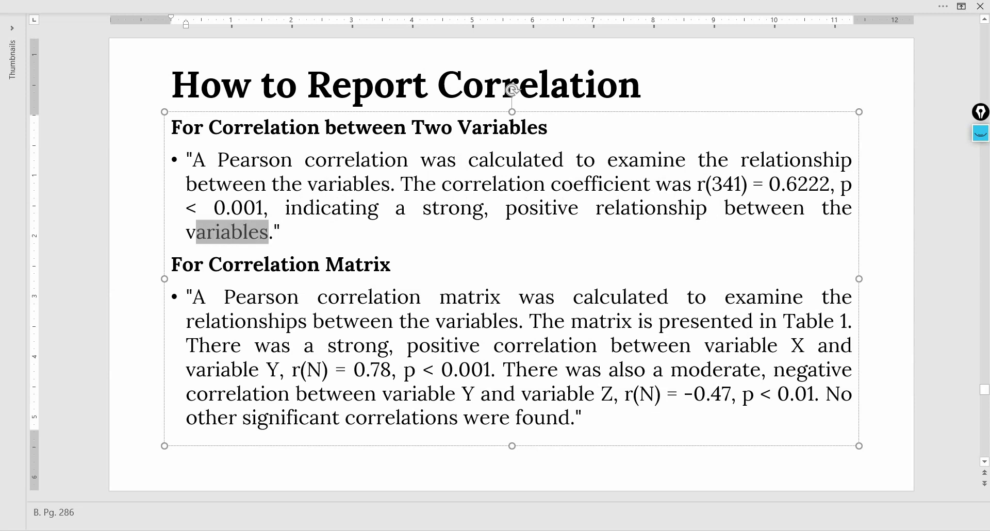
type("vision and or")
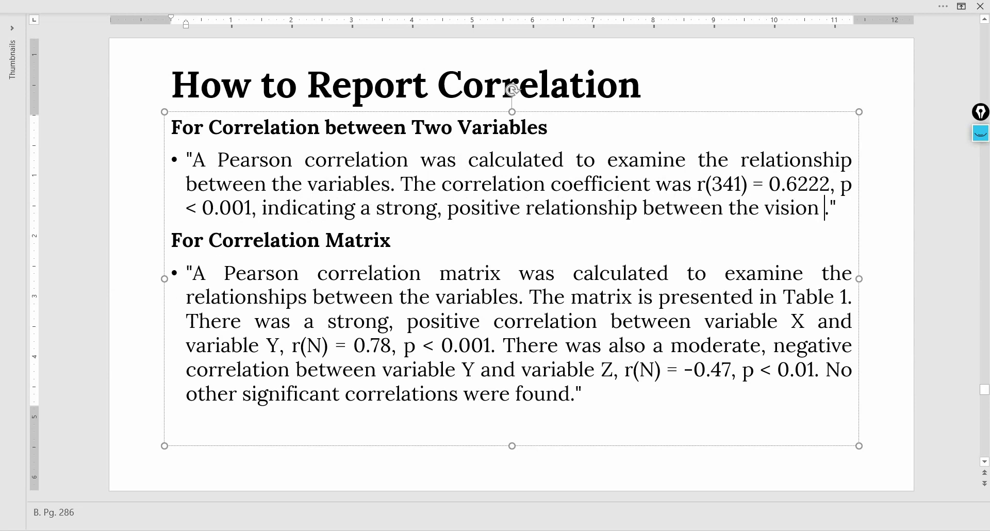
type("ganizaitonal perf")
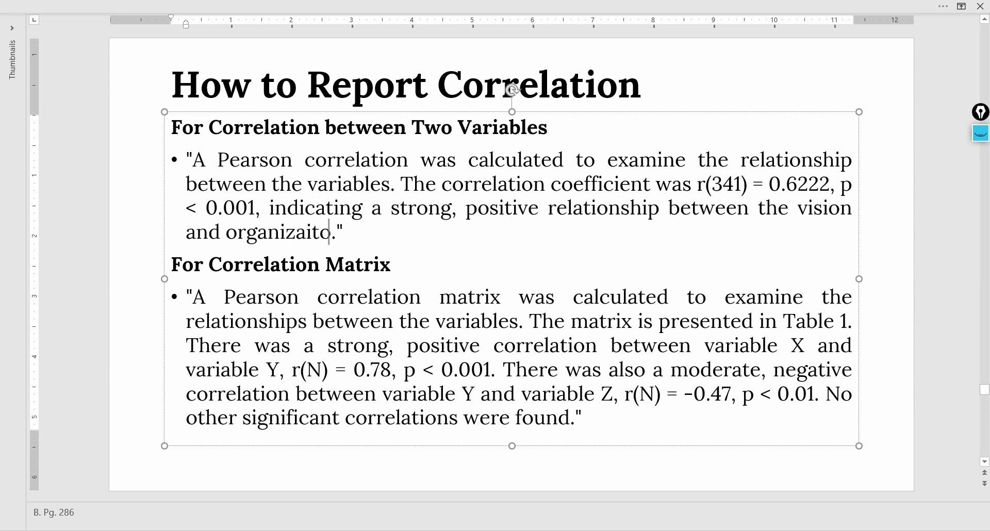
type("ormance")
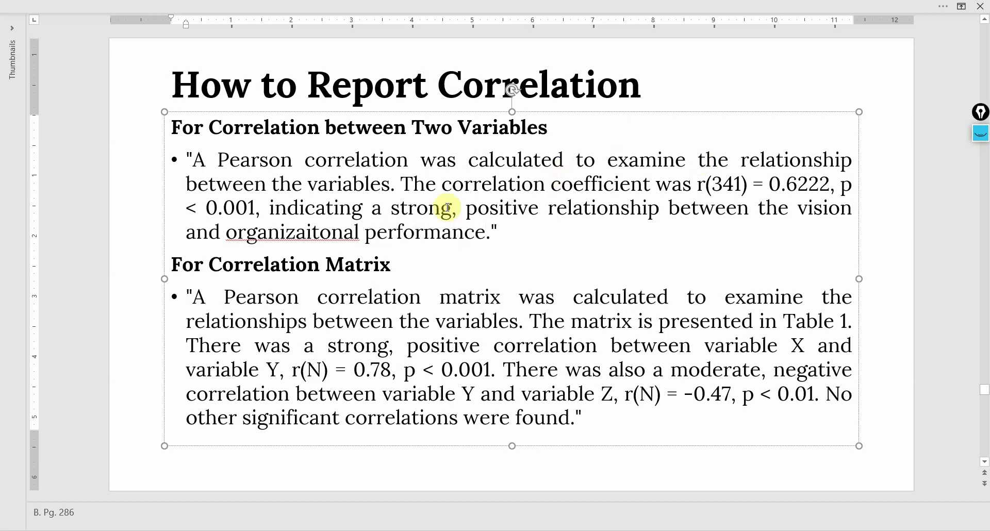
left_click(332, 233)
right_click(334, 233)
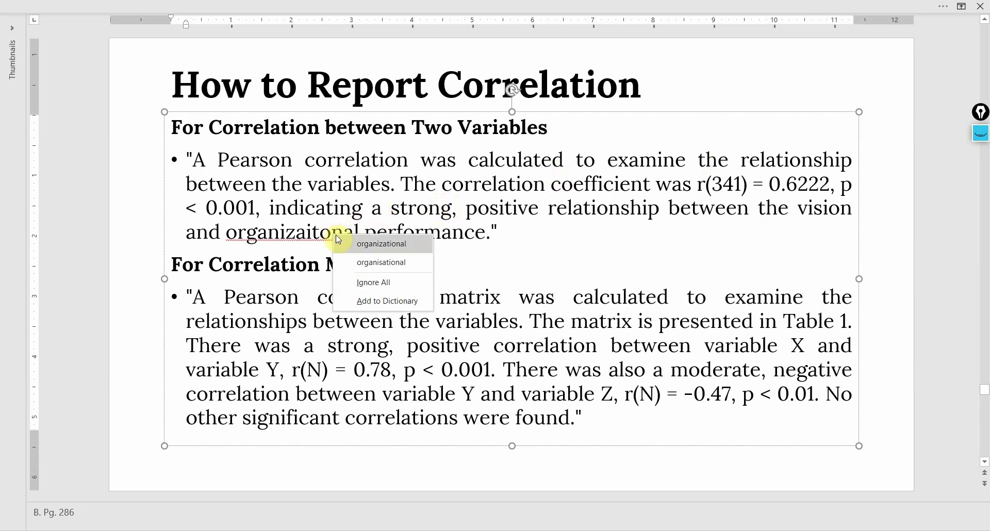
left_click(369, 244)
Review the example paragraphs, then return to the SPSS output window
left_click_drag(522, 231, 191, 173)
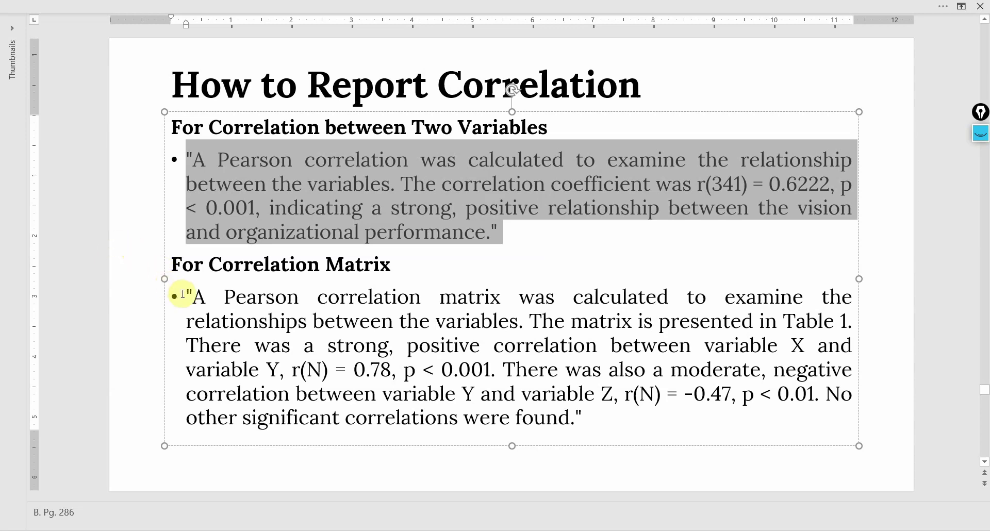
left_click_drag(186, 297, 599, 417)
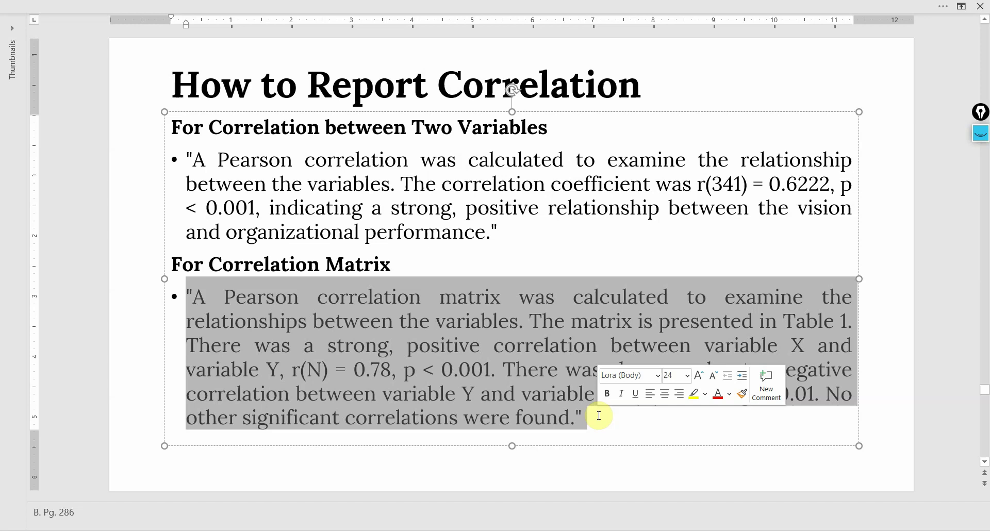
left_click(380, 255)
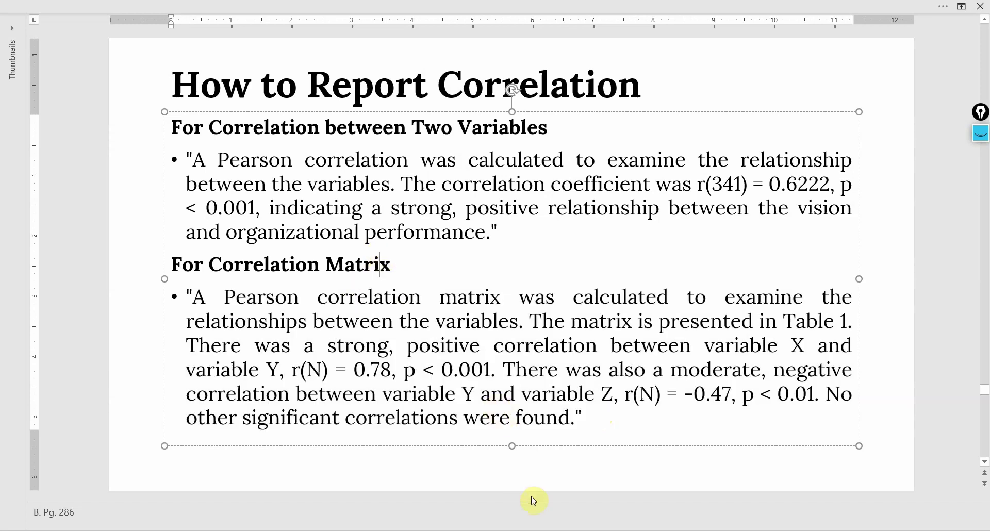
mouse_move(525, 530)
left_click(553, 492)
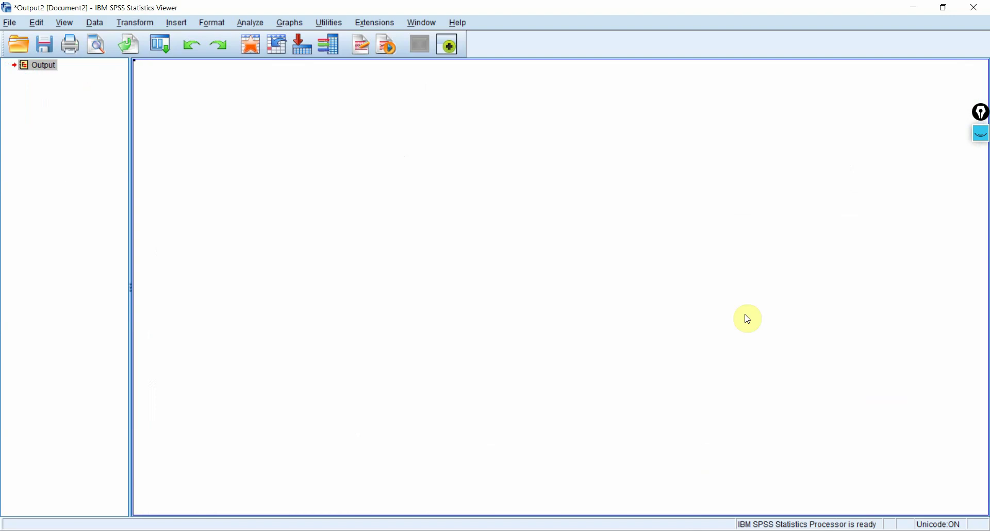
Run a one-tailed bivariate correlation of VIS, OP and DEV
left_click(249, 24)
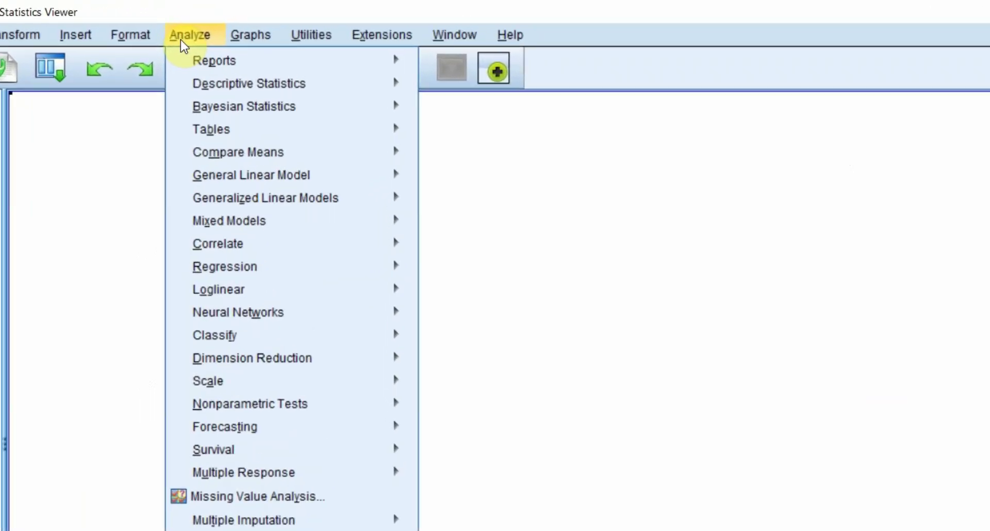
left_click(450, 244)
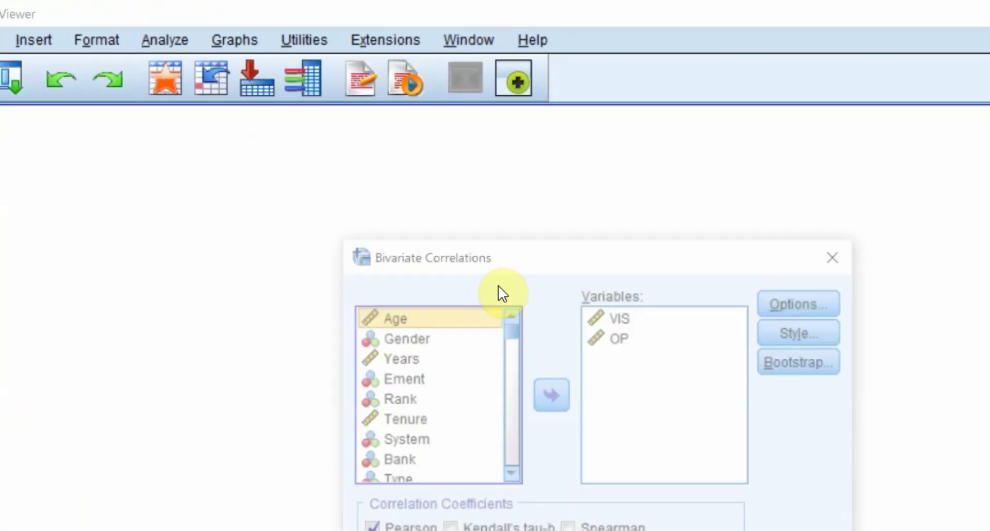
scroll(499, 423, "down", 10)
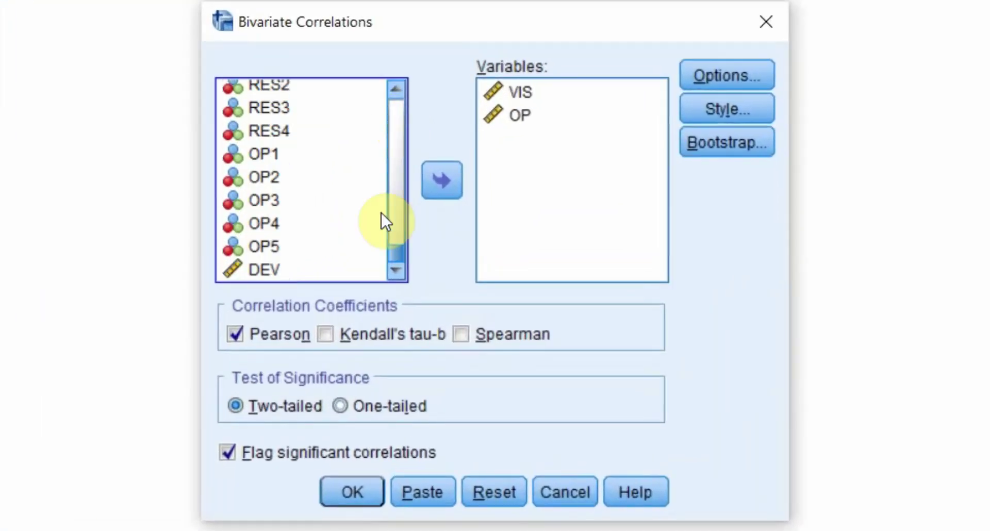
left_click(272, 267)
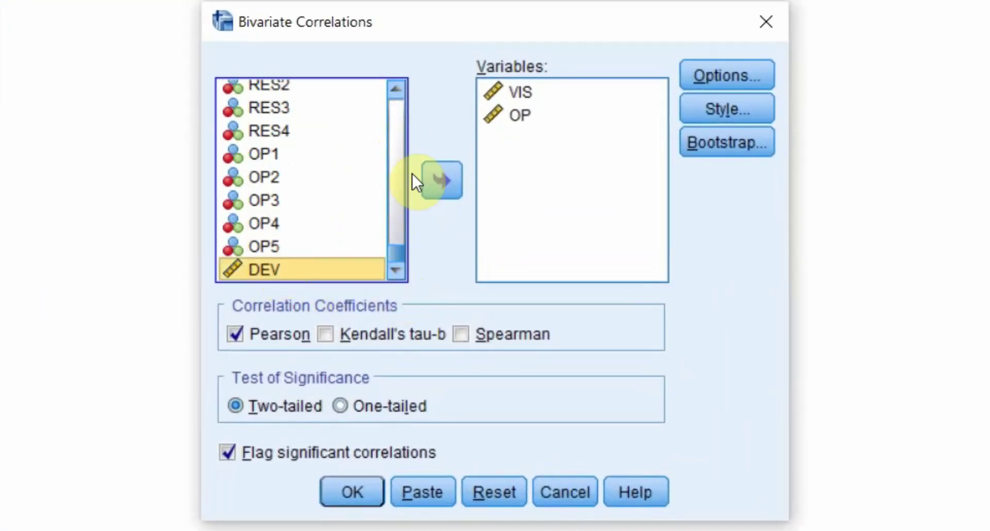
left_click(449, 173)
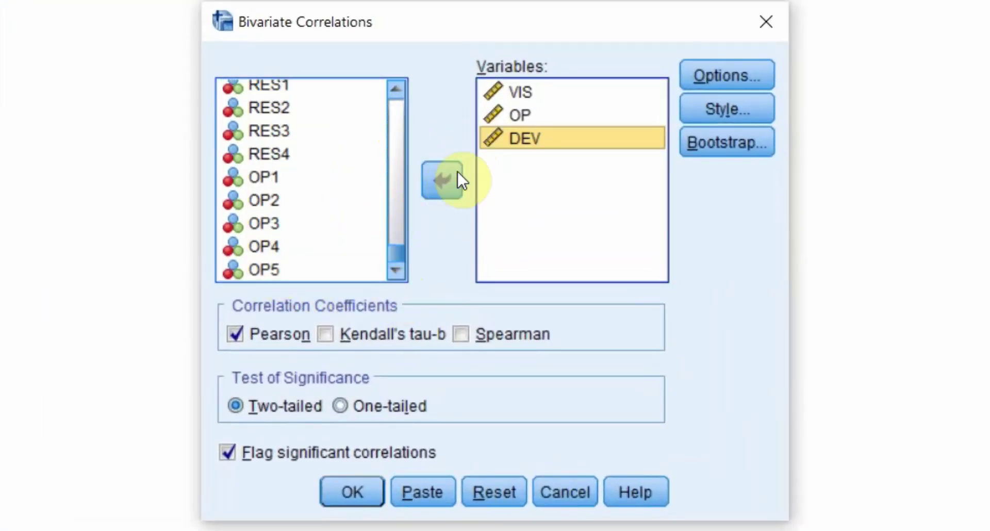
left_click(361, 403)
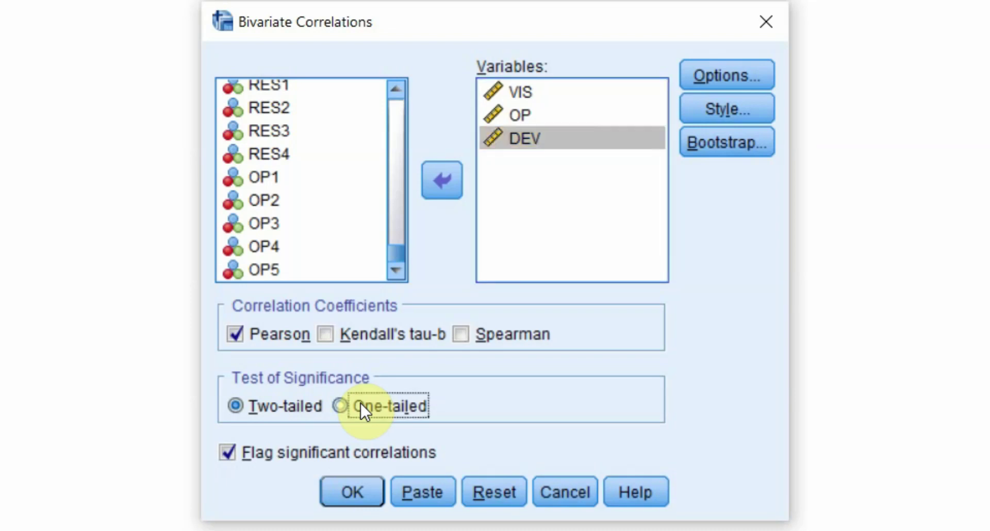
left_click(267, 401)
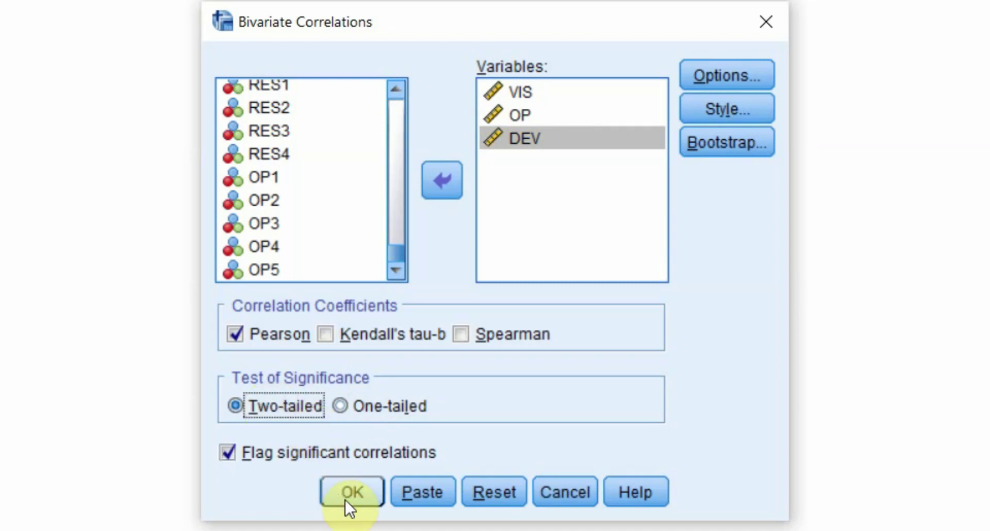
left_click(373, 407)
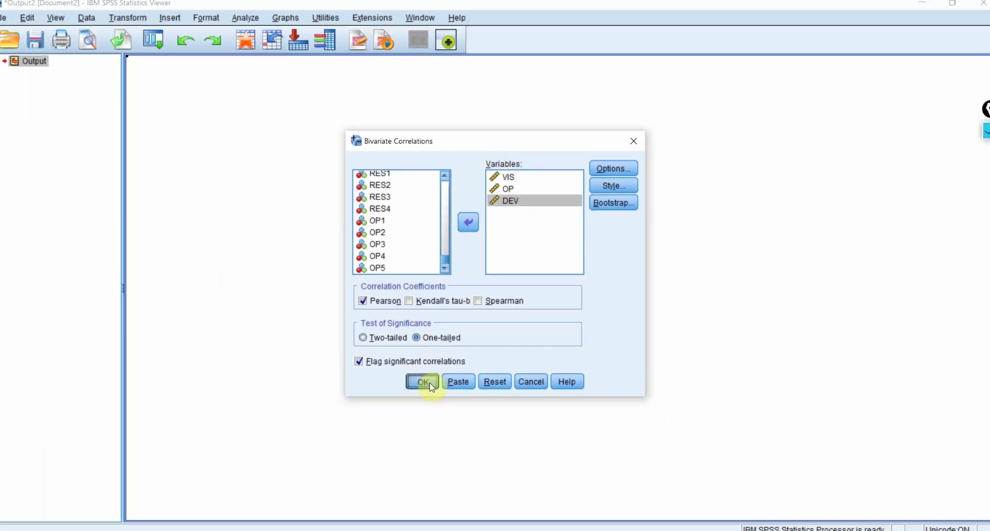
left_click(353, 492)
Select the new Correlations table, then switch to a blank Word document
left_click(317, 114)
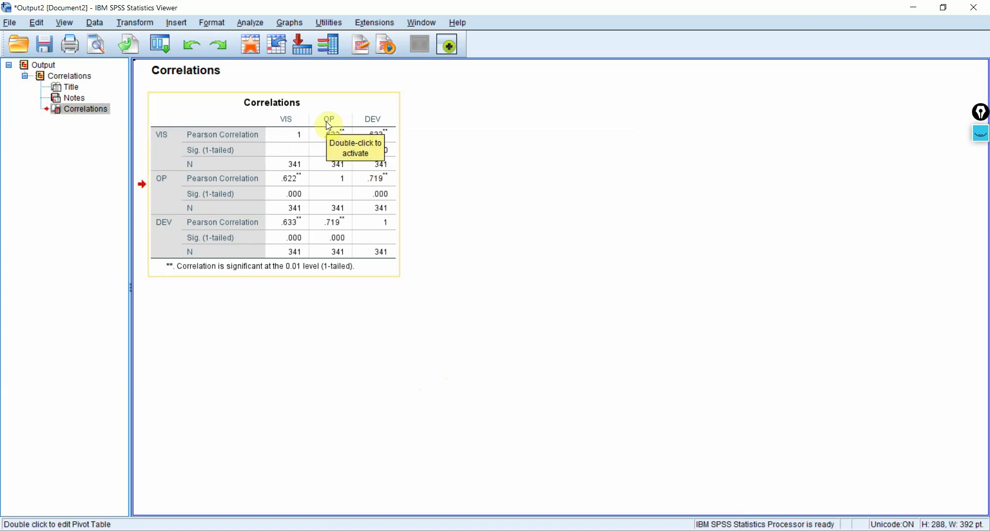
left_click(402, 212)
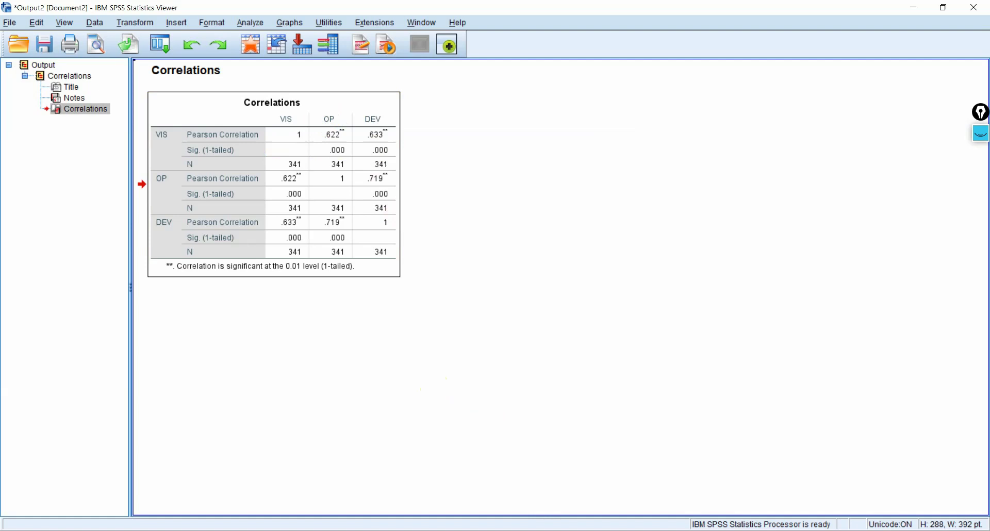
key("alt+Tab")
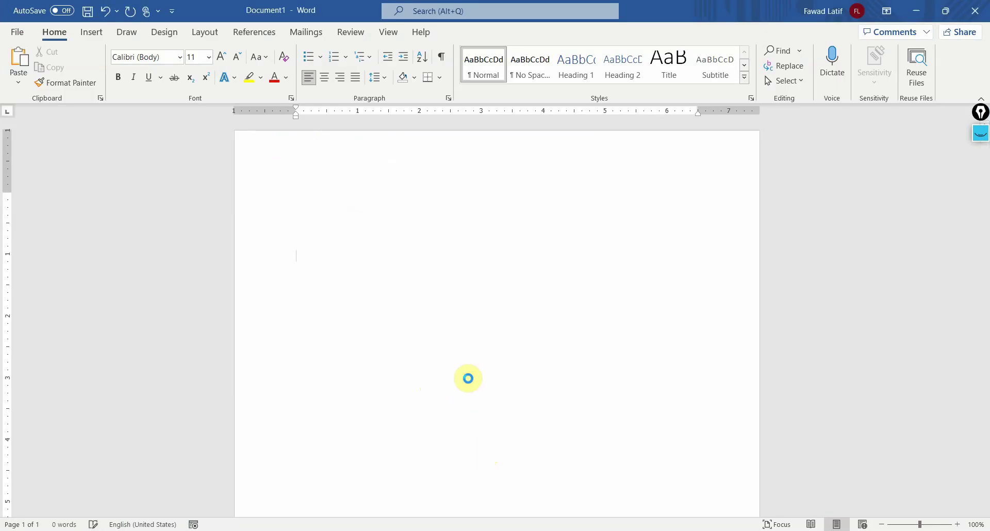
Paste the correlations table, AutoFit it to the window and apply All Borders
key("ctrl+v")
left_click(292, 257)
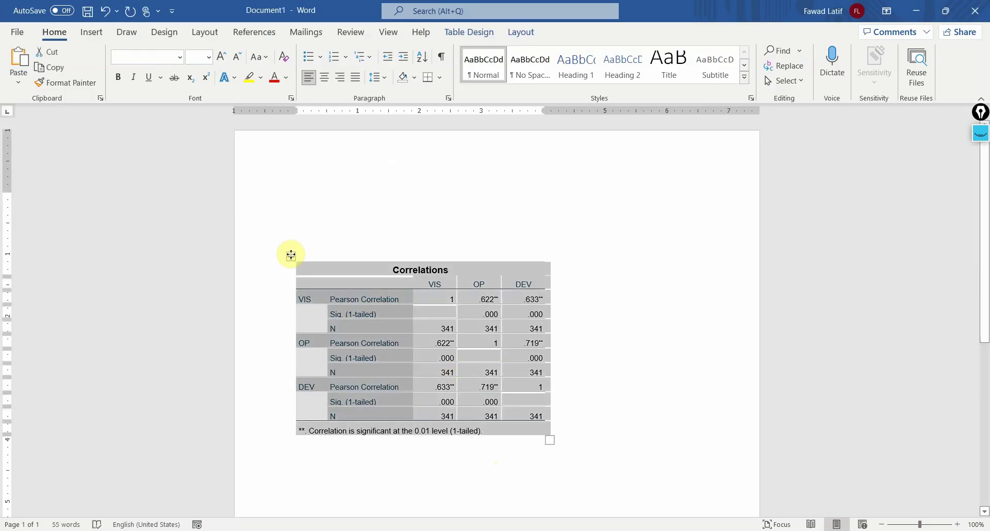
right_click(292, 257)
mouse_move(382, 436)
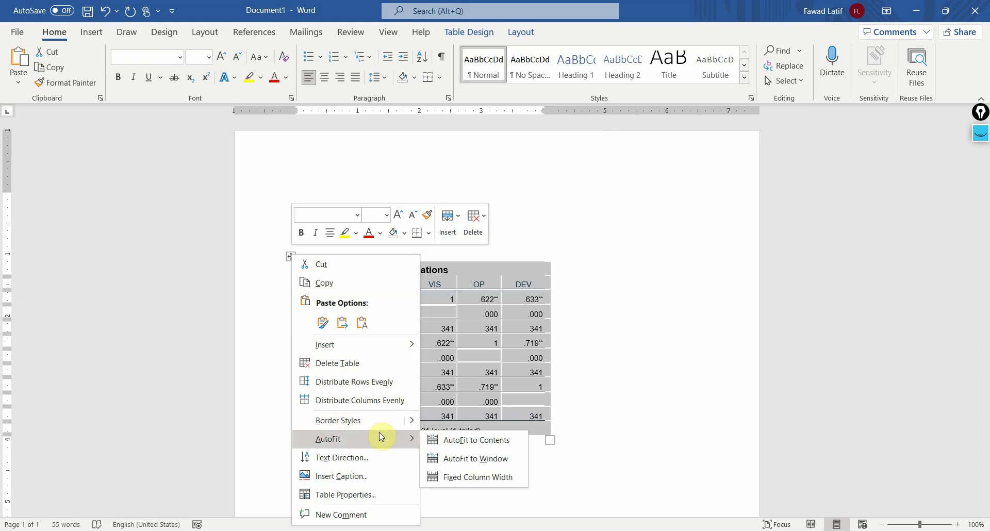
left_click(466, 459)
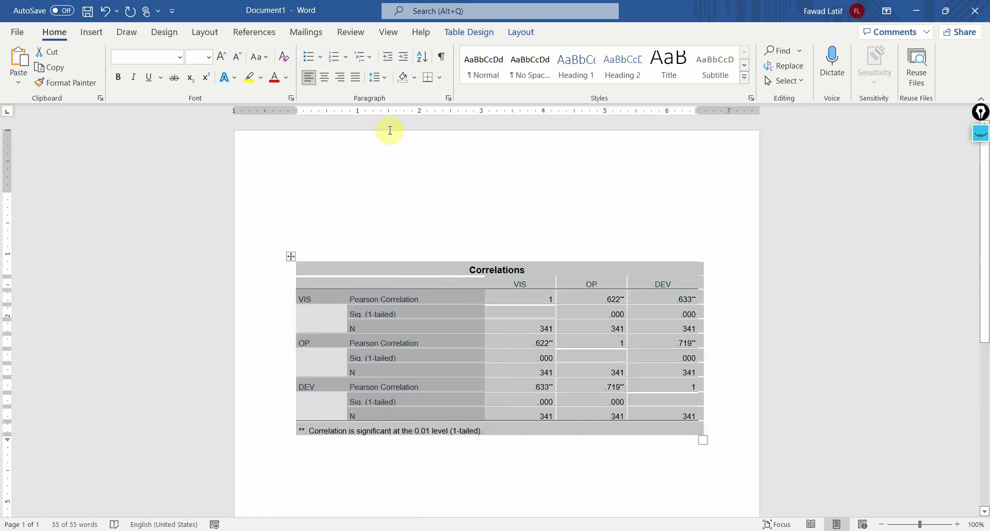
left_click(442, 78)
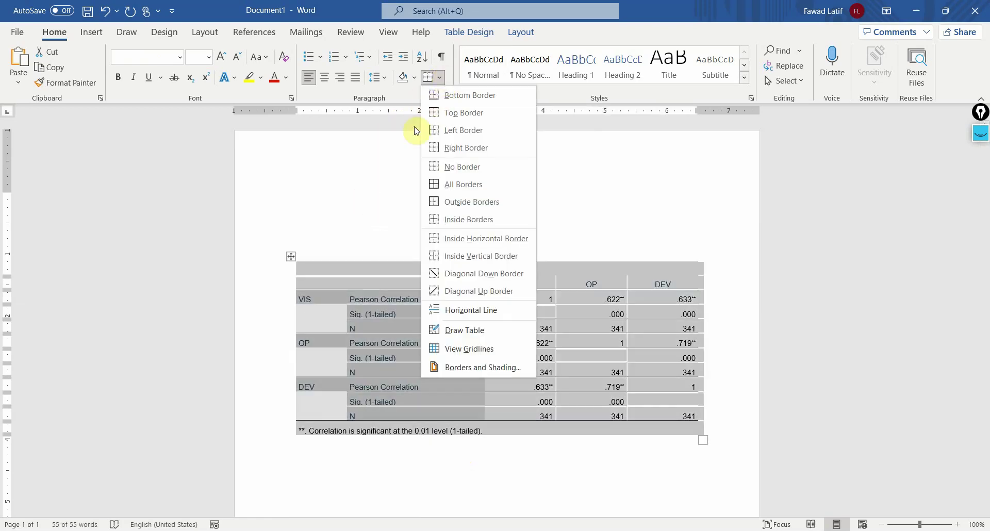
left_click(444, 184)
Replace the Correlations title row with the caption 'Table 1. Correlation Matrix' above the table
left_click(424, 278)
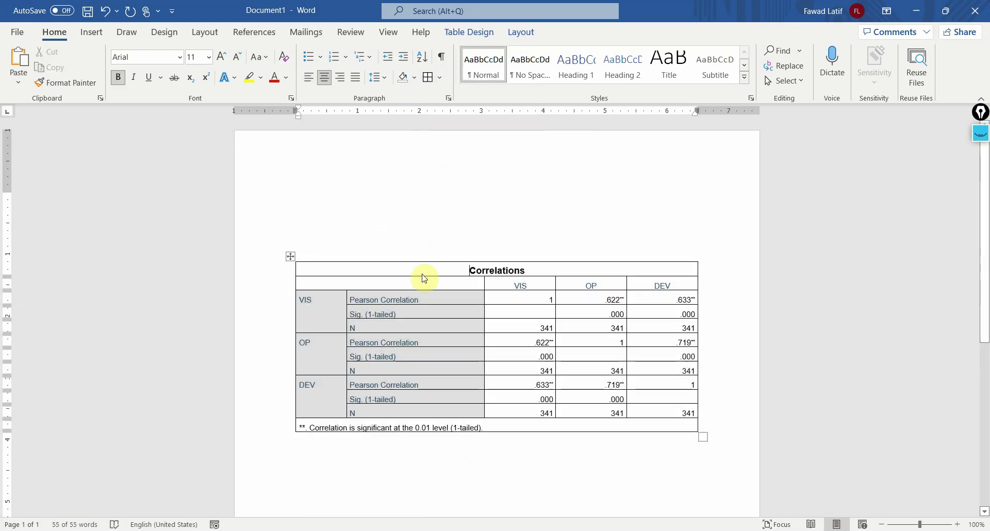
double_click(423, 273)
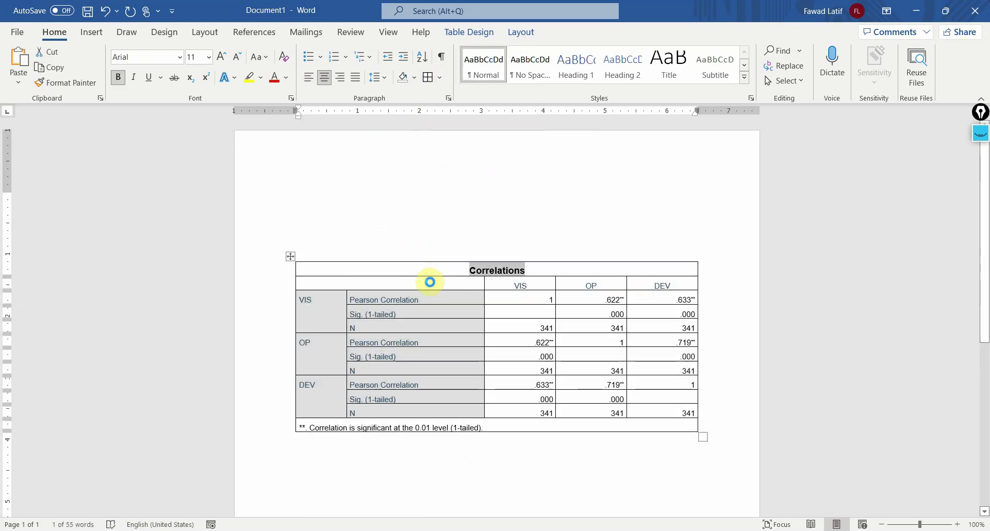
key("ctrl+x")
key("Up")
type("Tablk ")
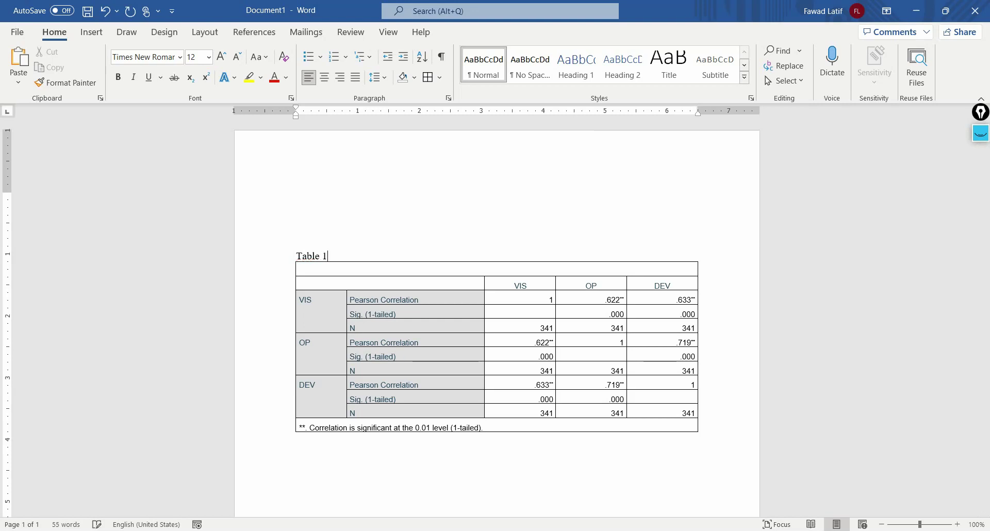
type(". Correlation Matrix")
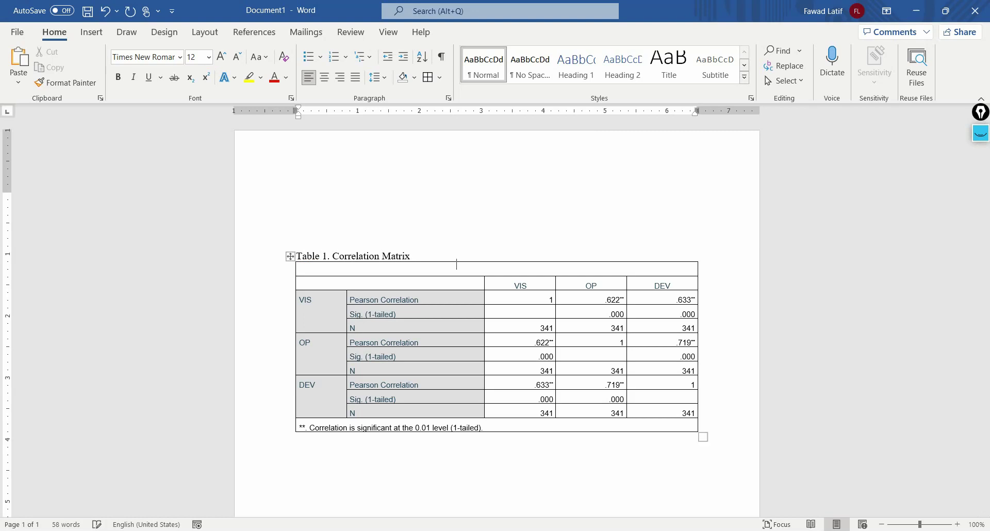
double_click(423, 274)
key("BackSpace")
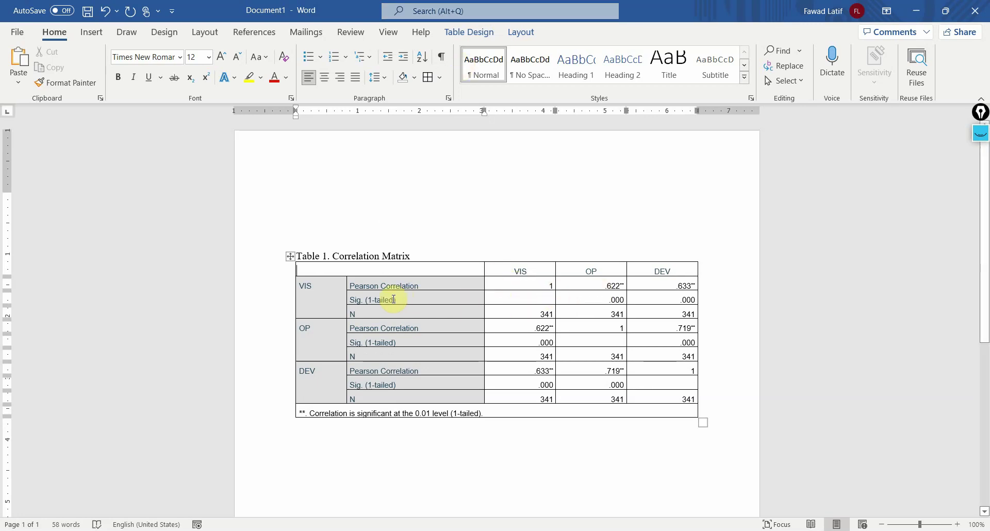
Use Draw Table to split the merged VIS and OP label cells below their first rows
left_click(358, 298)
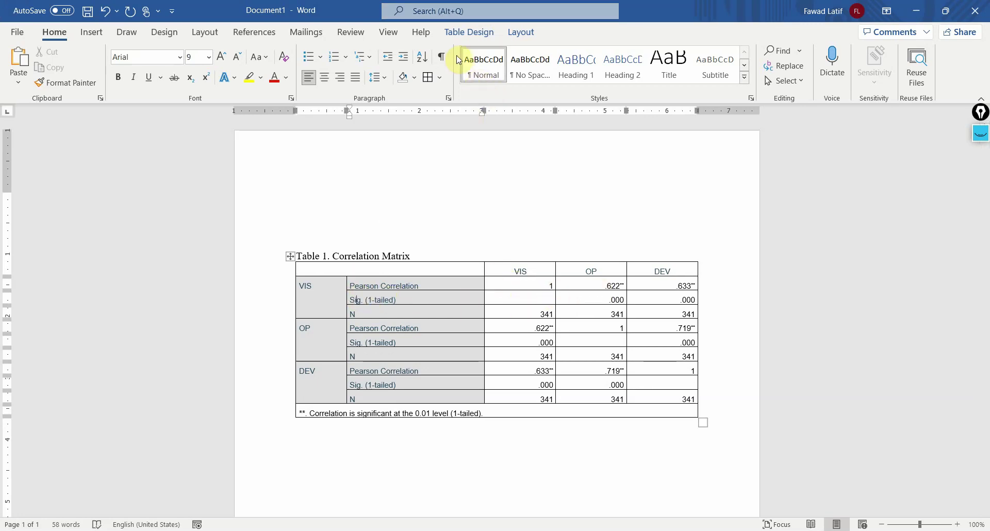
left_click(470, 35)
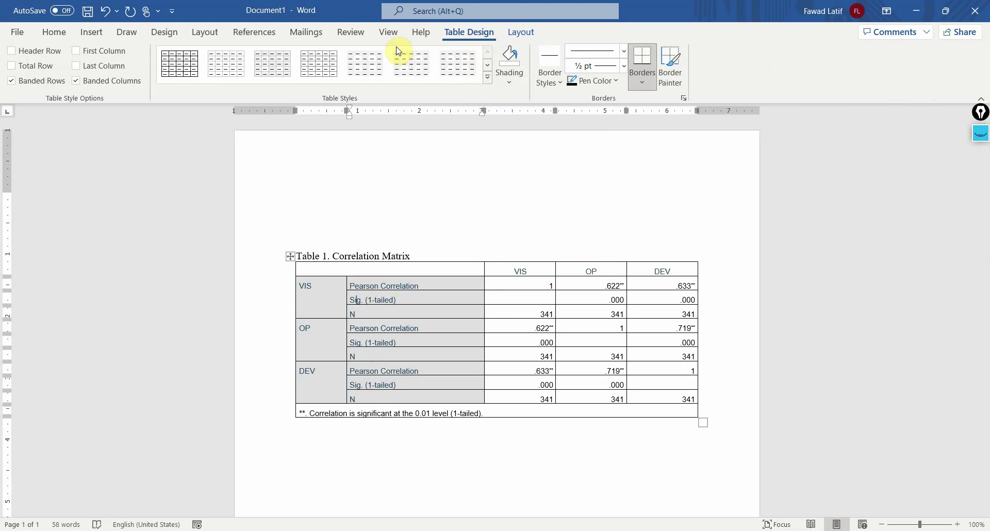
left_click(521, 31)
left_click(136, 65)
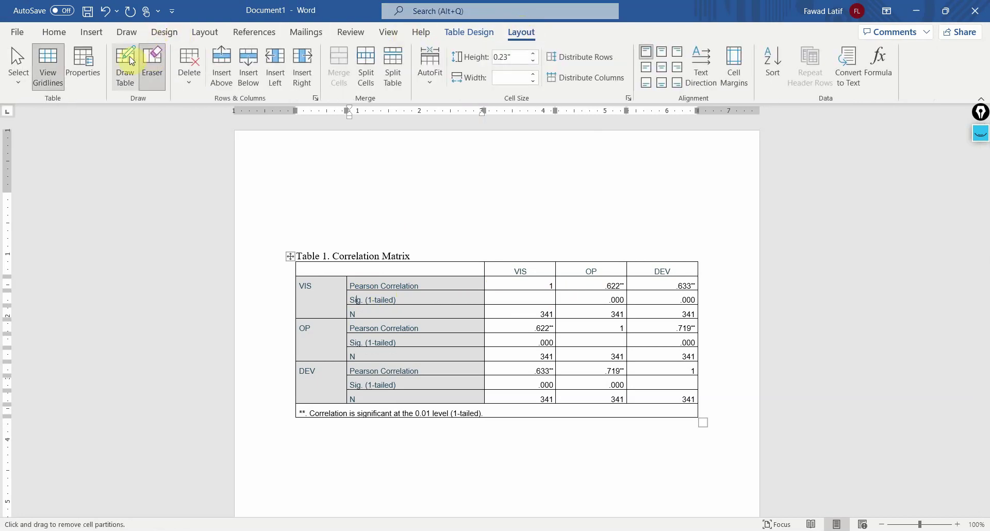
left_click_drag(349, 290, 298, 290)
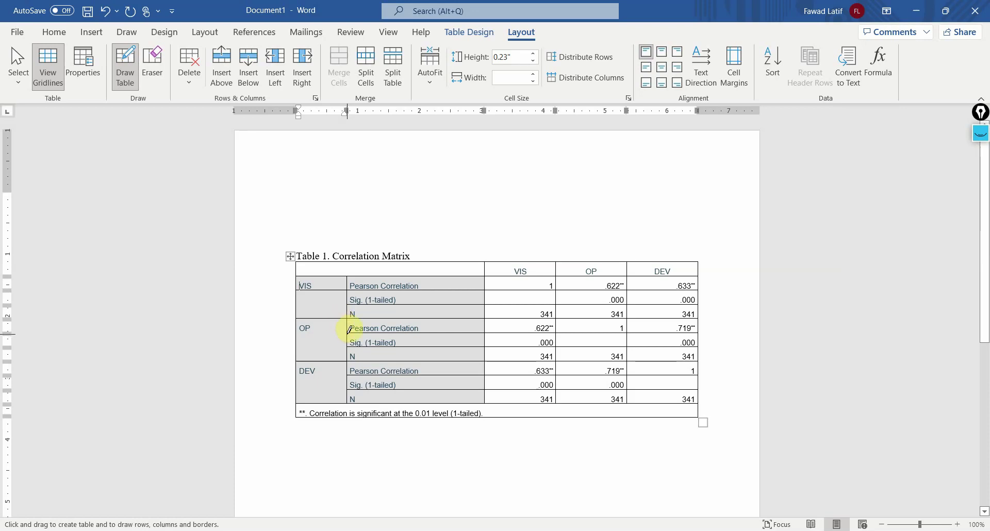
left_click_drag(350, 333, 299, 332)
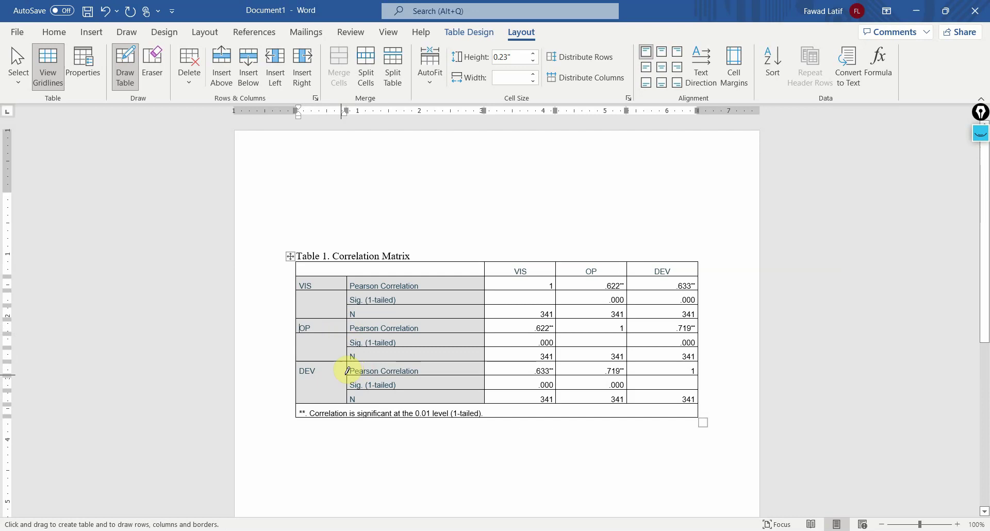
left_click(304, 367)
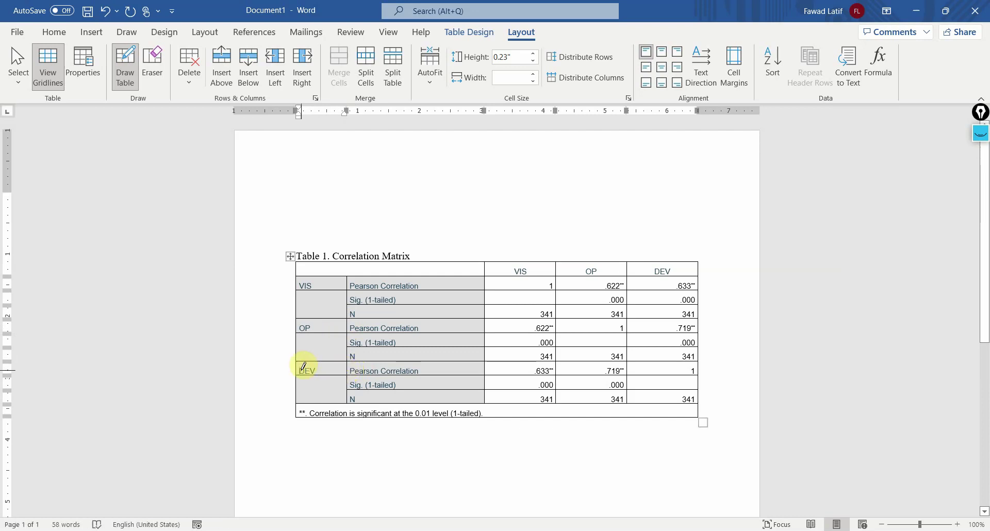
Delete the Sig. (1-tailed) and N rows for VIS, OP and DEV, and select the footnote text
left_click(422, 298)
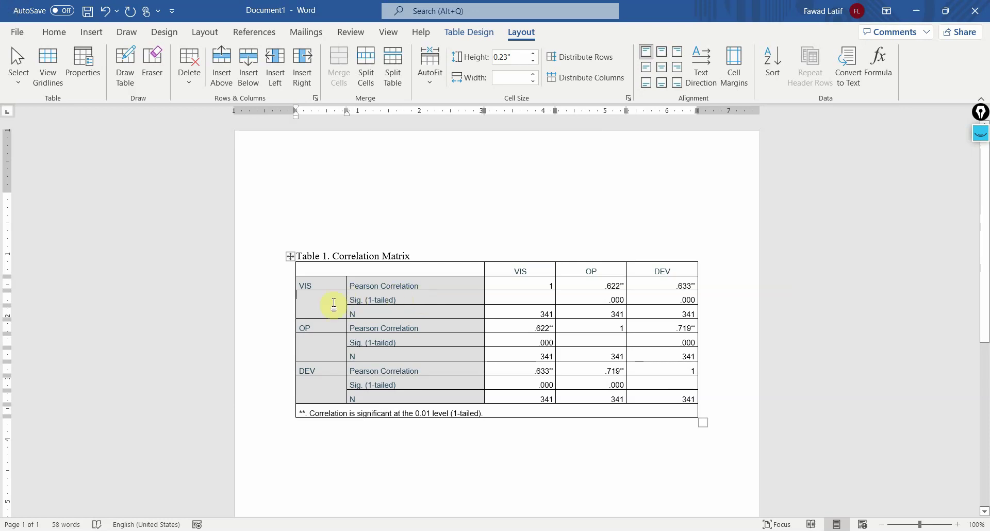
left_click_drag(333, 305, 334, 305)
key("shift+Right")
key("shift+Right")
key("shift+Right")
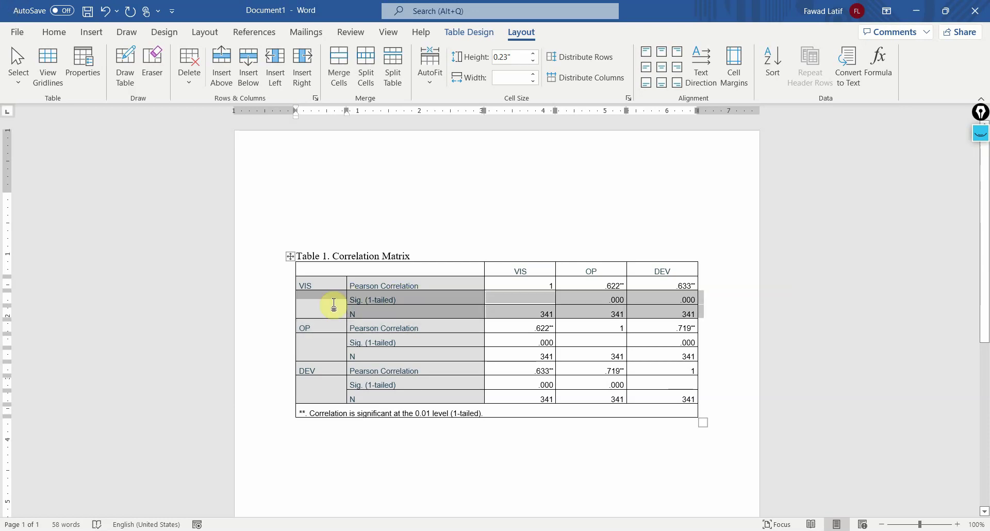
key("BackSpace")
key("shift+Right")
key("shift+Right")
key("shift+Down")
key("shift+Right")
key("shift+Right")
key("shift+Right")
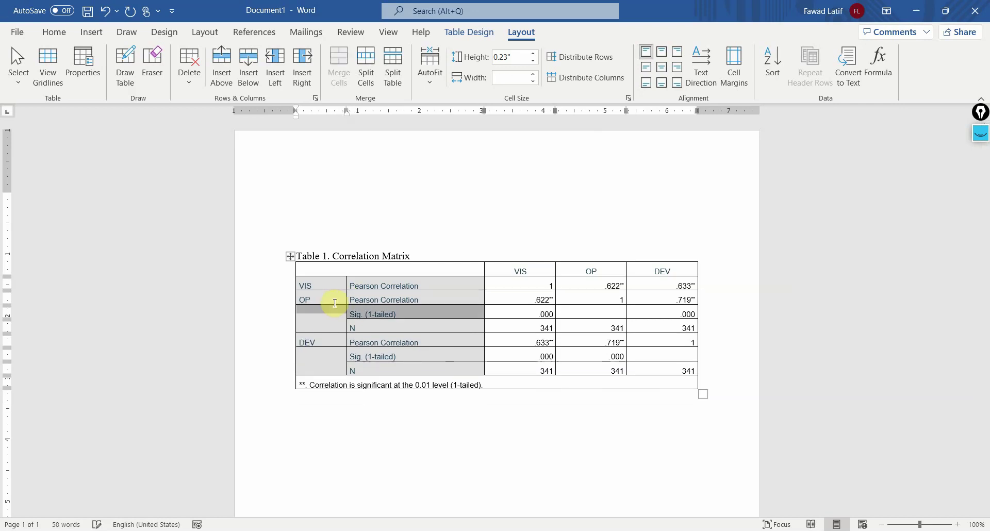
key("BackSpace")
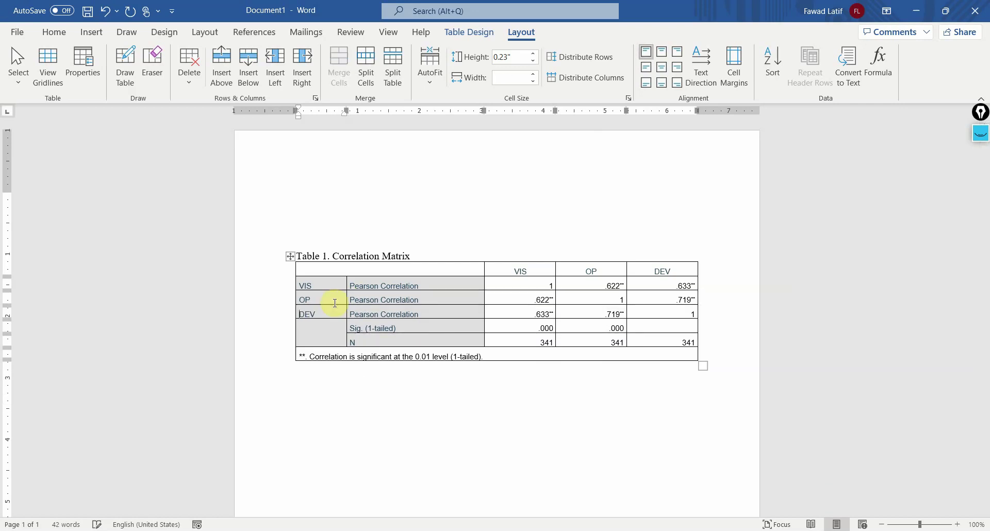
key("shift+Right")
key("shift+Right")
key("shift+Down")
key("shift+Right")
key("shift+Right")
key("shift+Right")
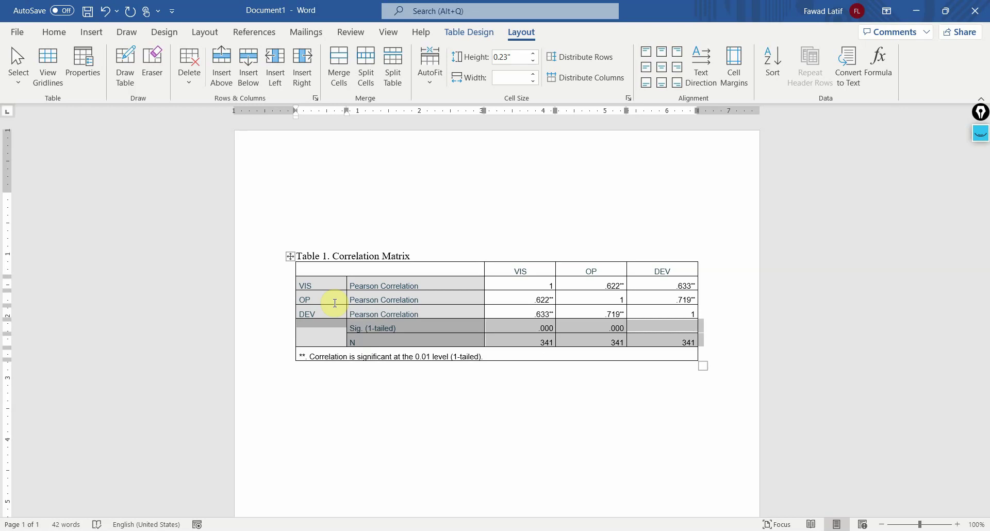
key("BackSpace")
key("shift+Down")
key("shift+Left")
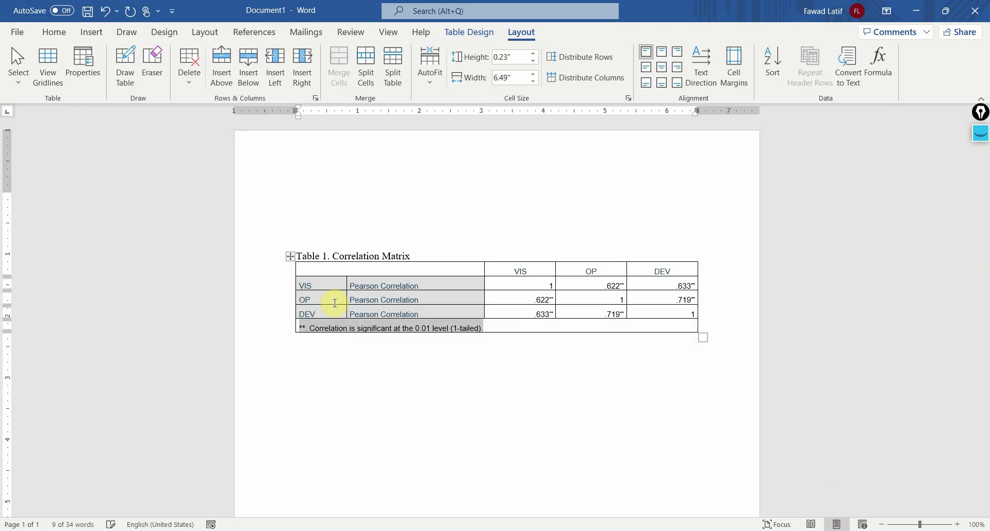
Move the significance footnote below the table, preceded by an italic 'Note.'
key("ctrl+x")
key("Down")
key("ctrl+v")
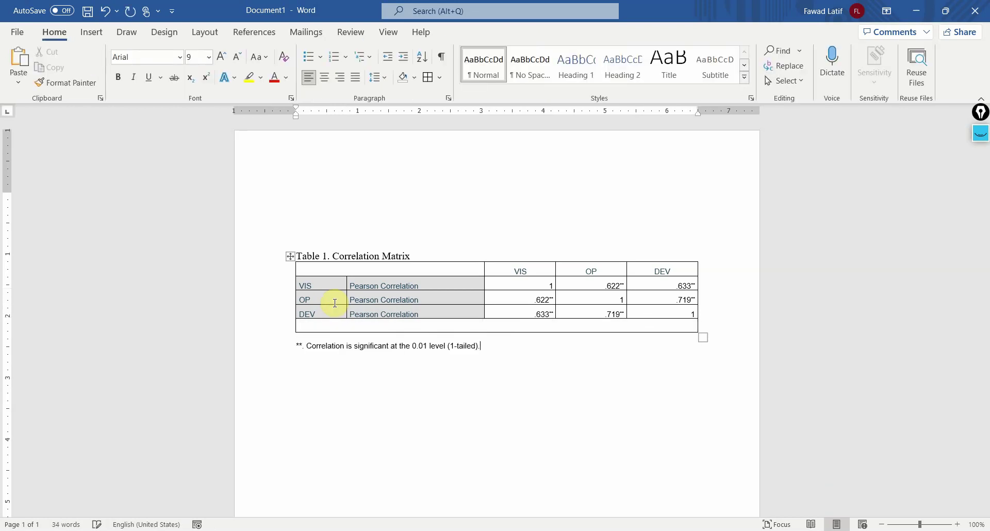
type("Note.")
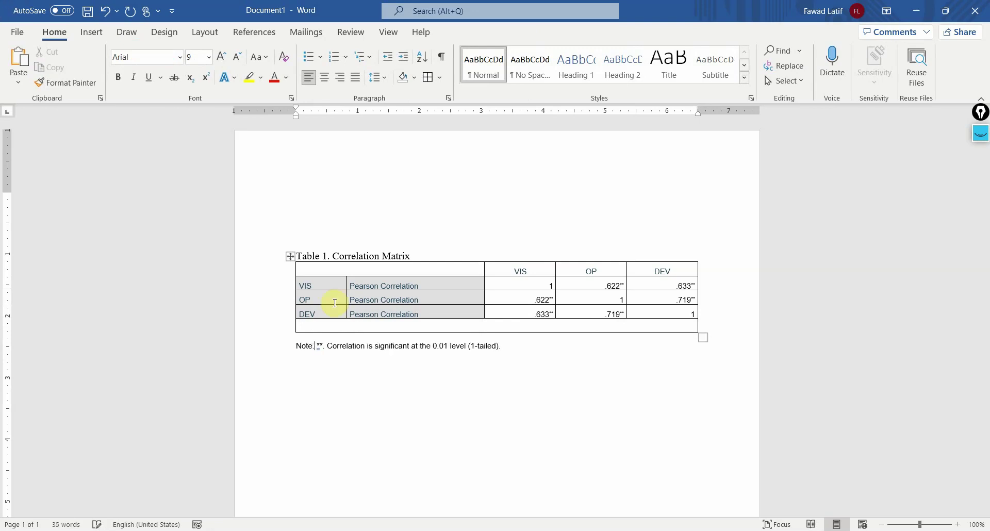
key("shift+Home")
key("ctrl+i")
Delete the empty last row and clear the upper-triangle values .622, .633 and .719
key("Up")
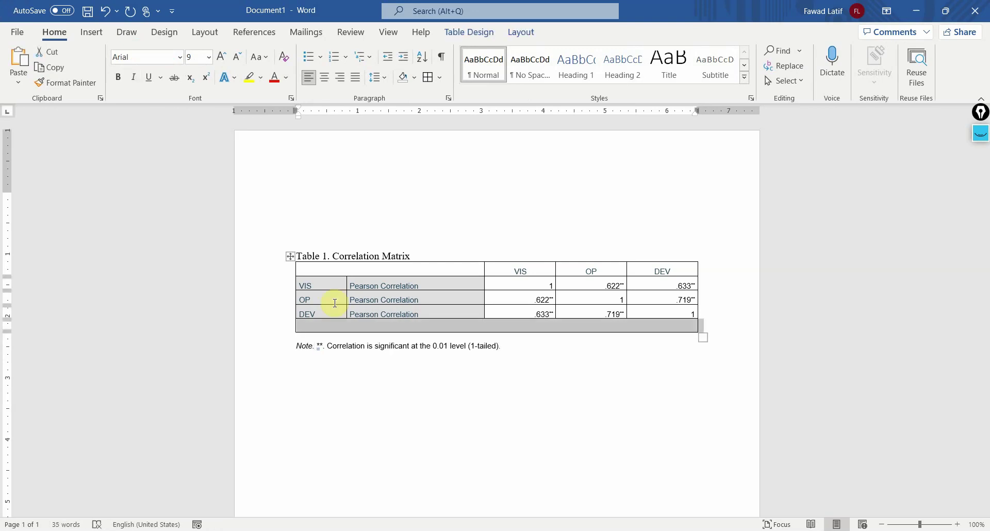
key("BackSpace")
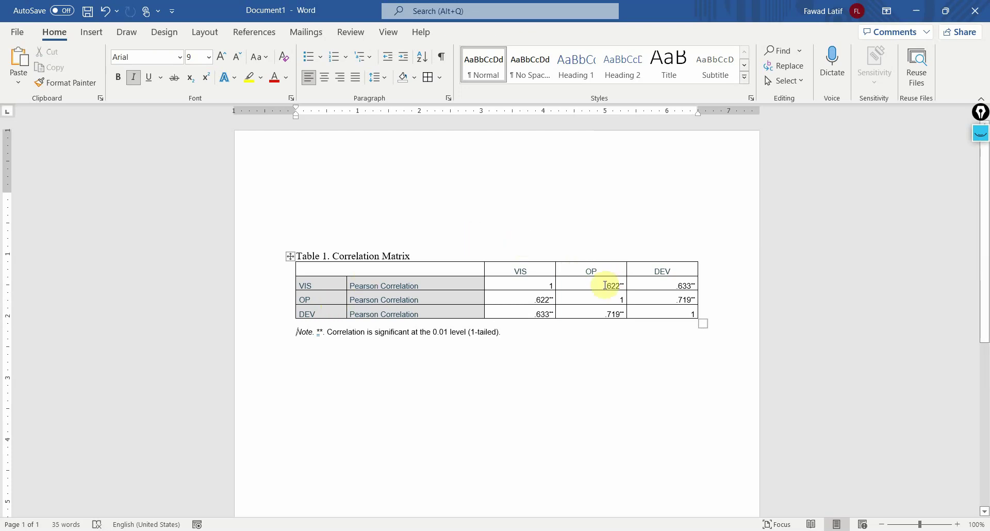
left_click_drag(606, 286, 700, 300)
key("Delete")
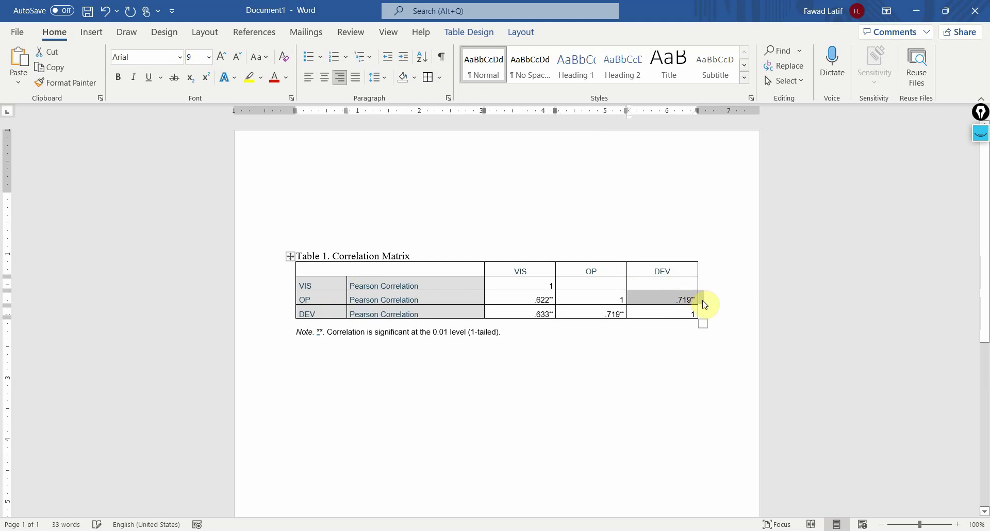
key("Delete")
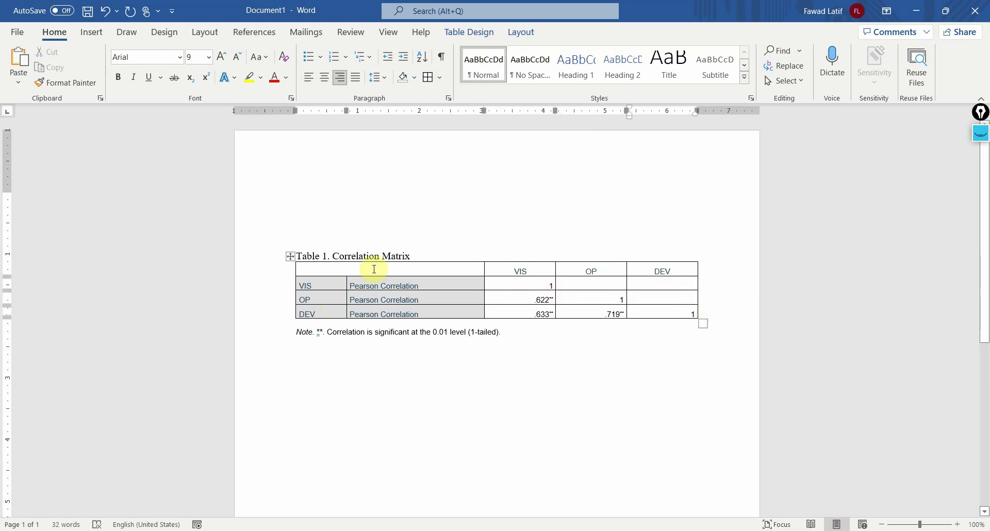
Delete the Pearson Correlation label column from the table
left_click(520, 32)
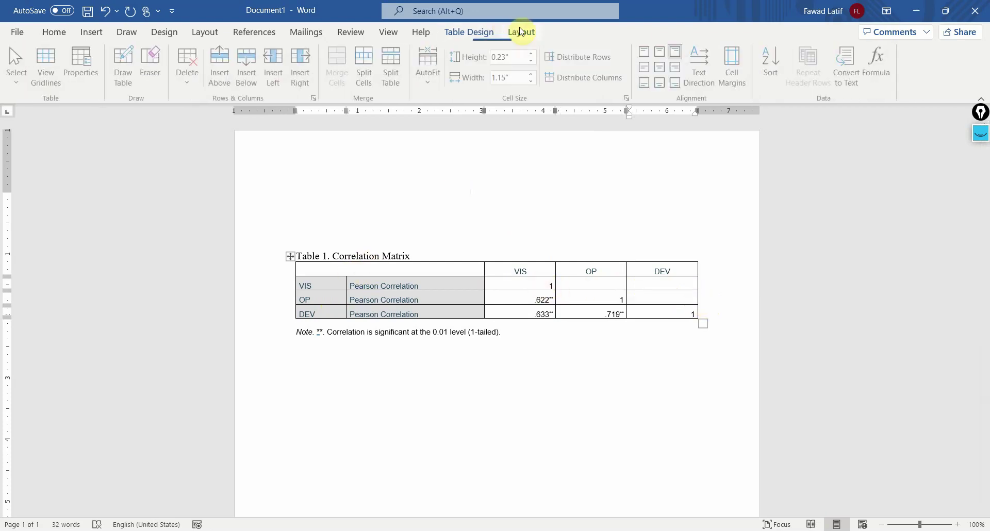
left_click(126, 61)
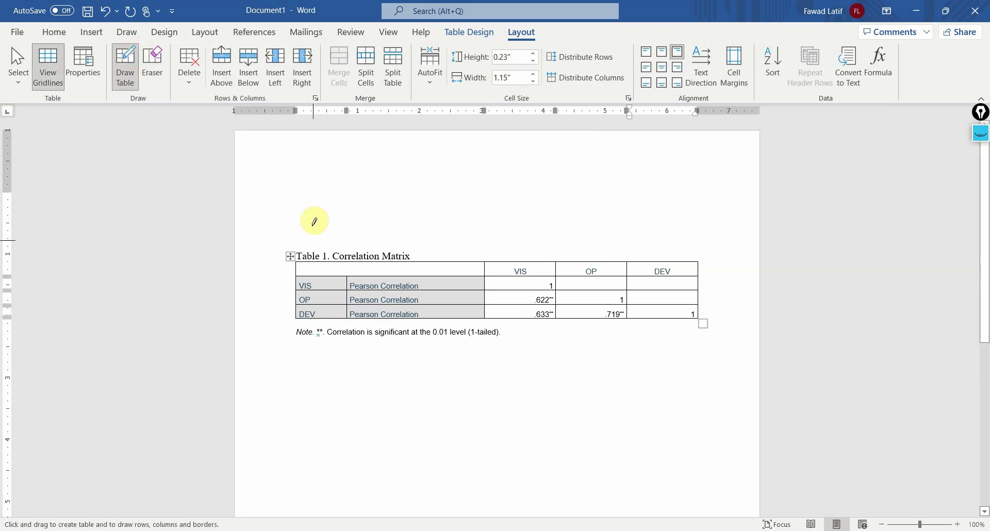
left_click(354, 275)
left_click_drag(354, 275, 352, 262)
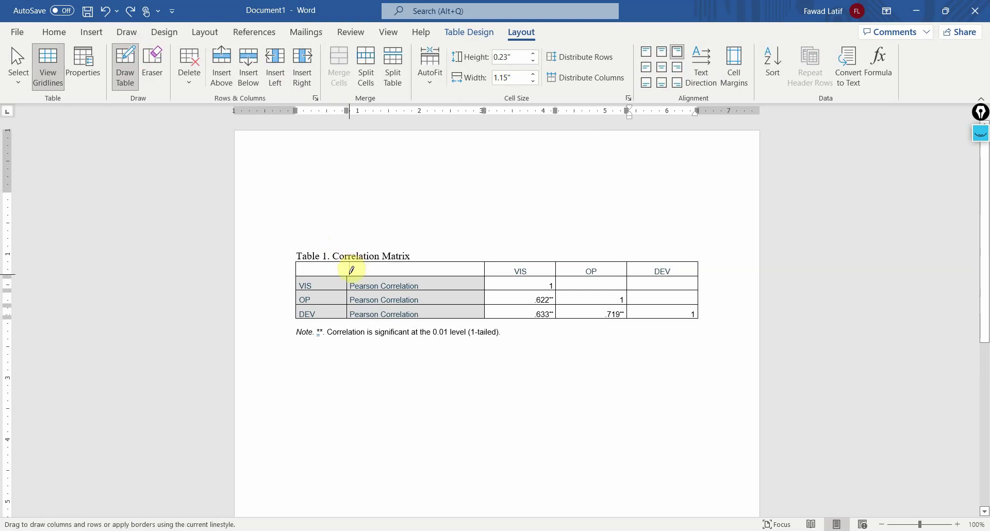
left_click(350, 271)
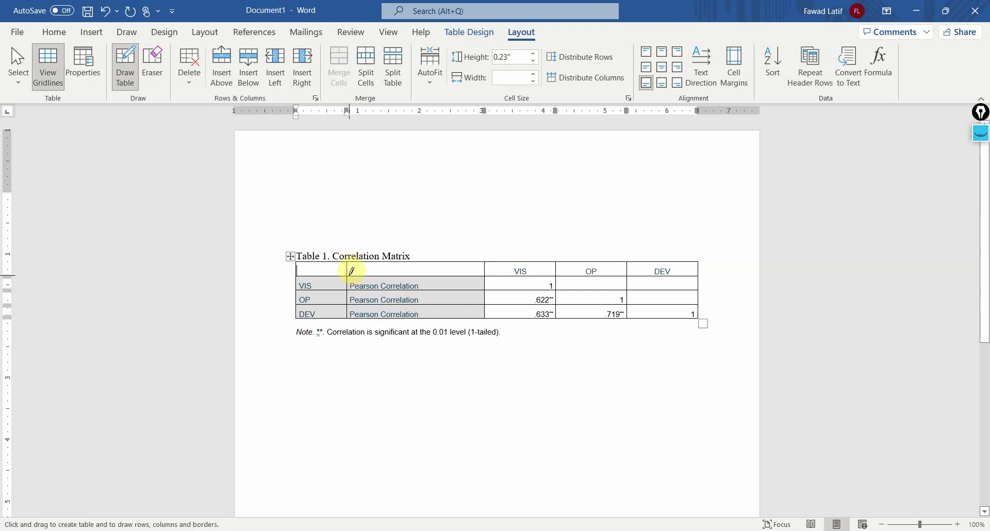
key("Escape")
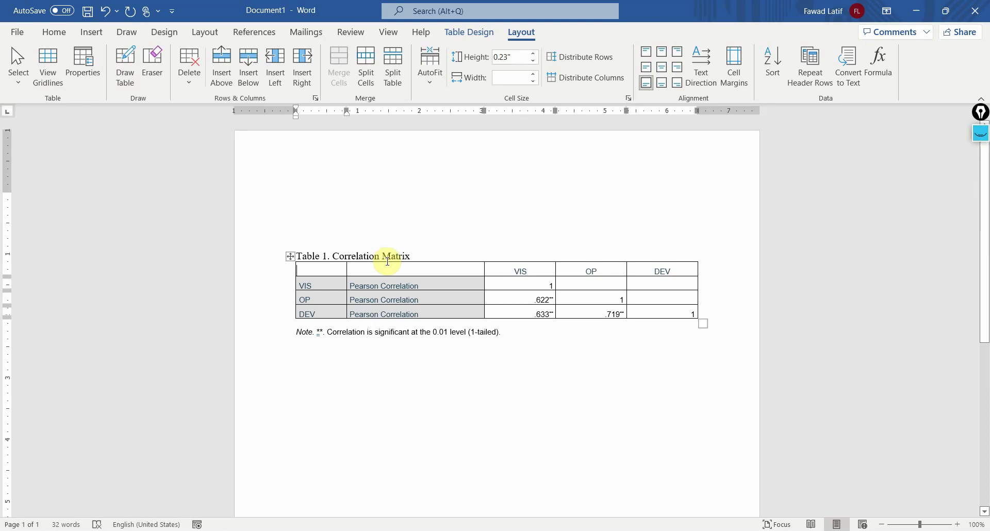
left_click(432, 259)
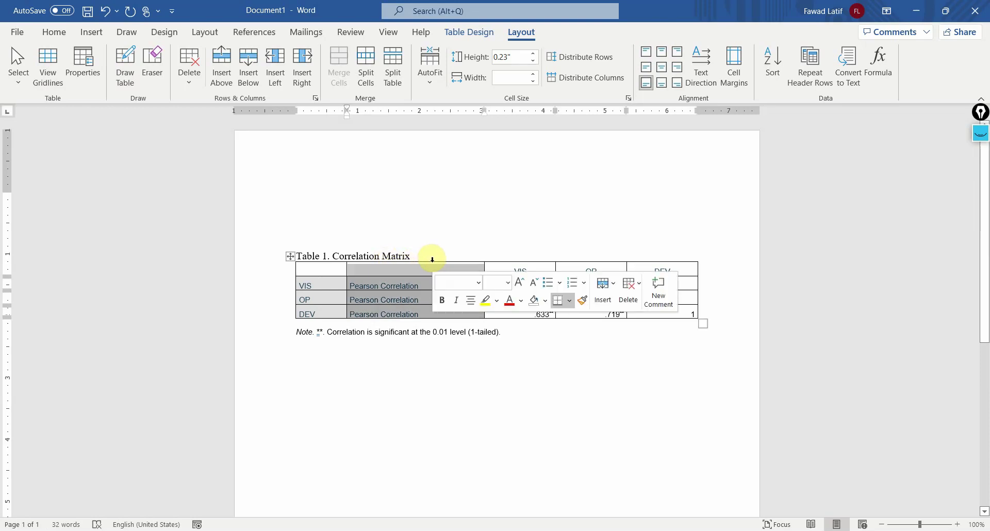
key("BackSpace")
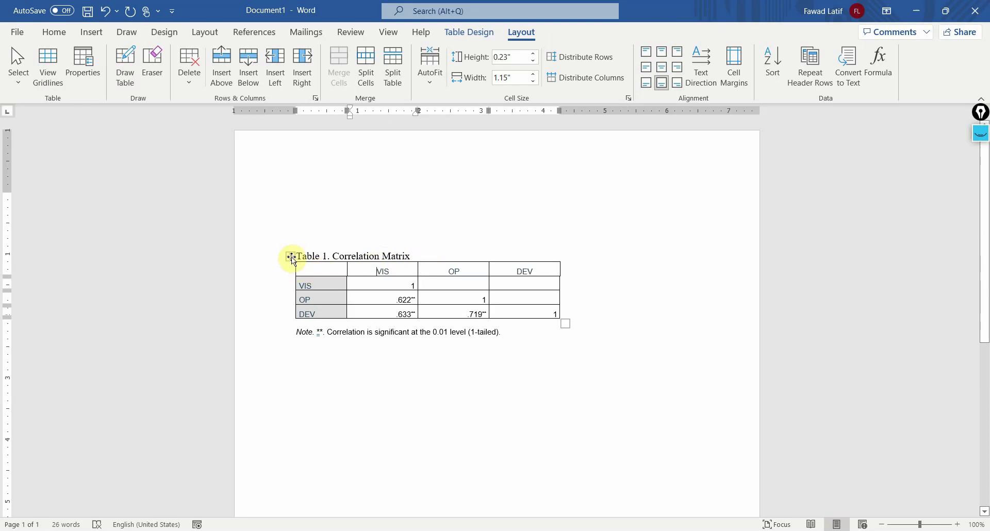
AutoFit the correlation table to the full page width
left_click(292, 257)
right_click(292, 257)
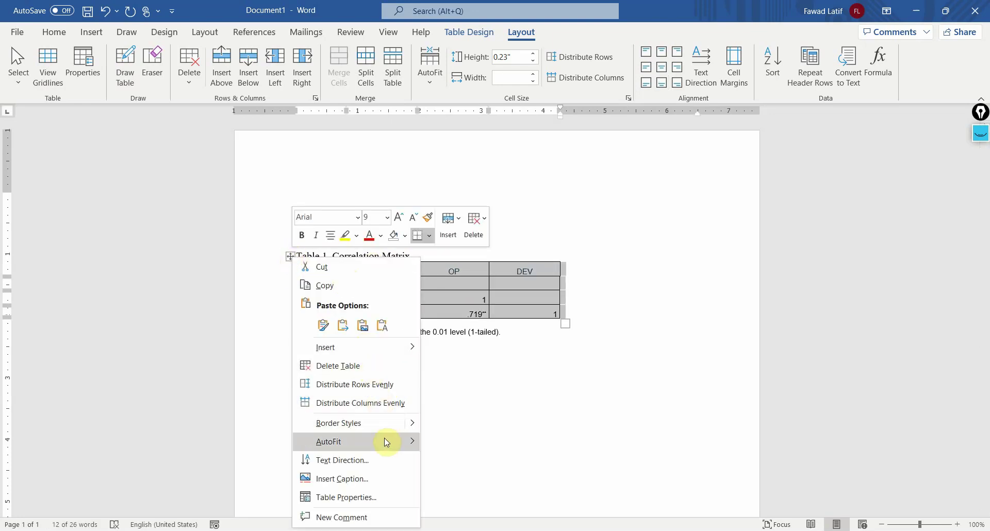
mouse_move(387, 442)
left_click(443, 460)
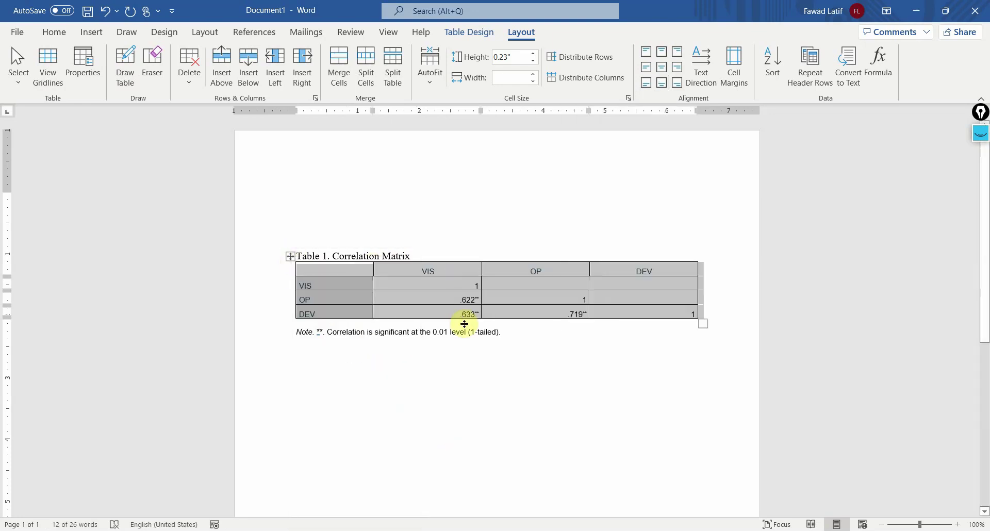
left_click(443, 264)
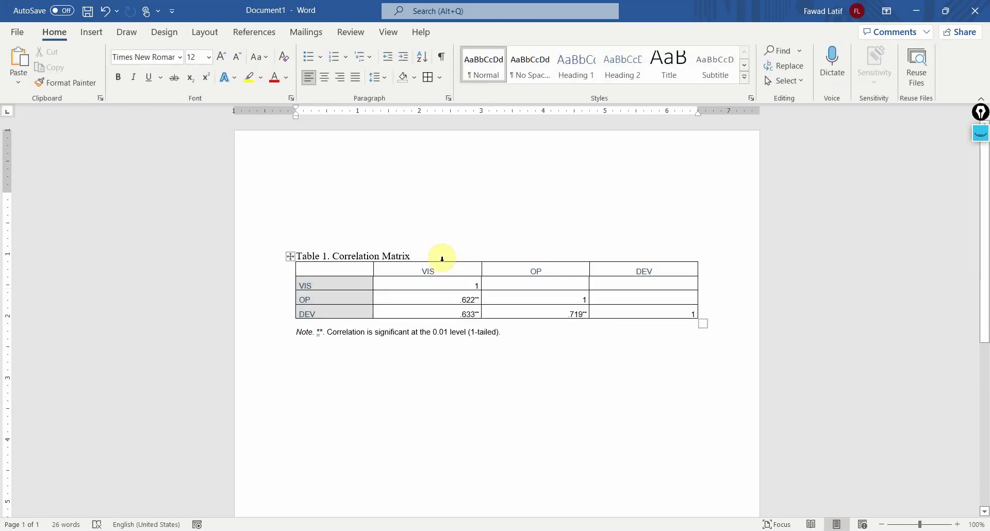
Centre the values in the VIS, OP and DEV columns
left_click_drag(441, 256, 628, 283)
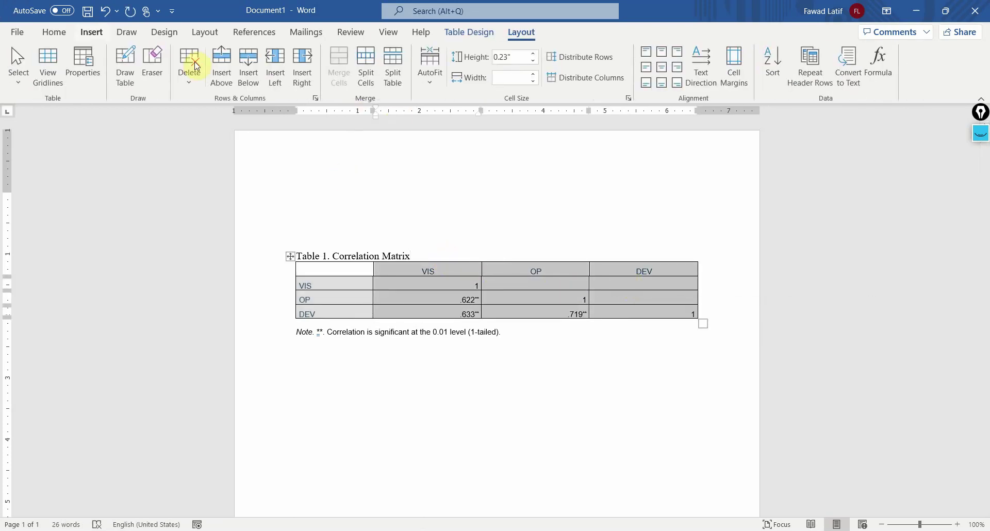
left_click(51, 32)
left_click(330, 77)
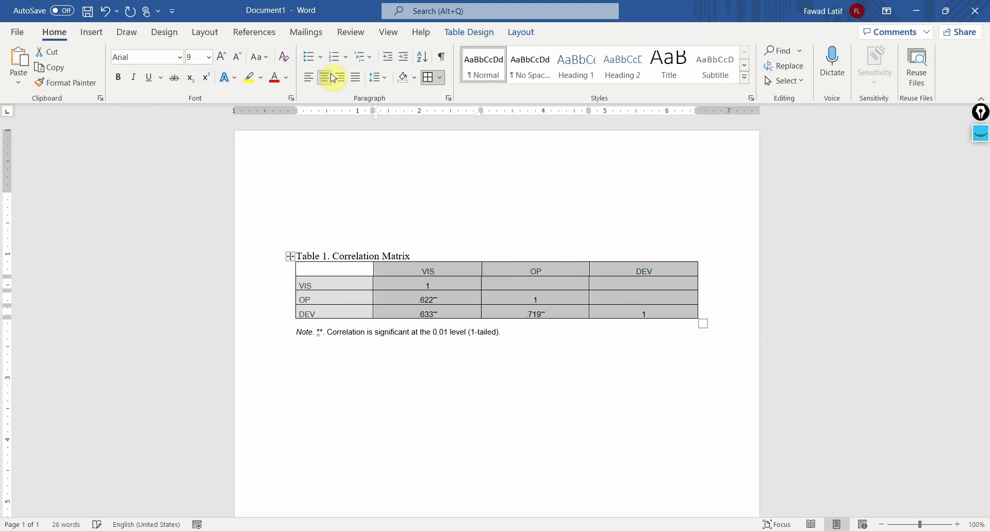
left_click(315, 273)
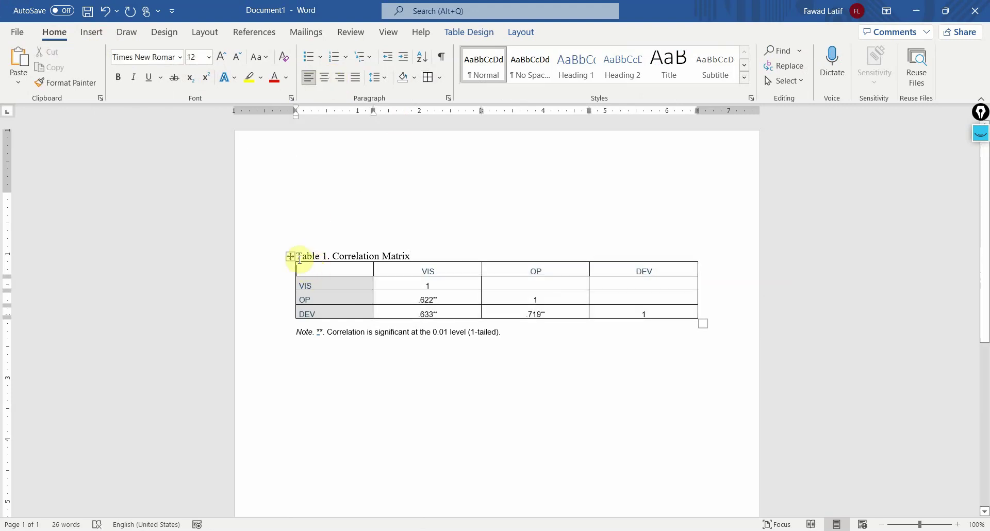
Remove all table borders, then add only top and bottom borders
left_click(291, 256)
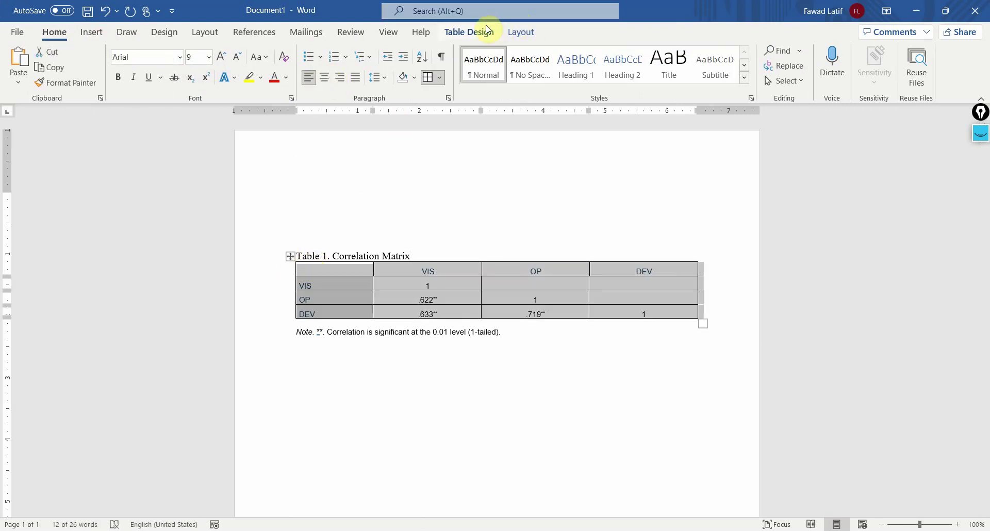
left_click(518, 32)
left_click(476, 44)
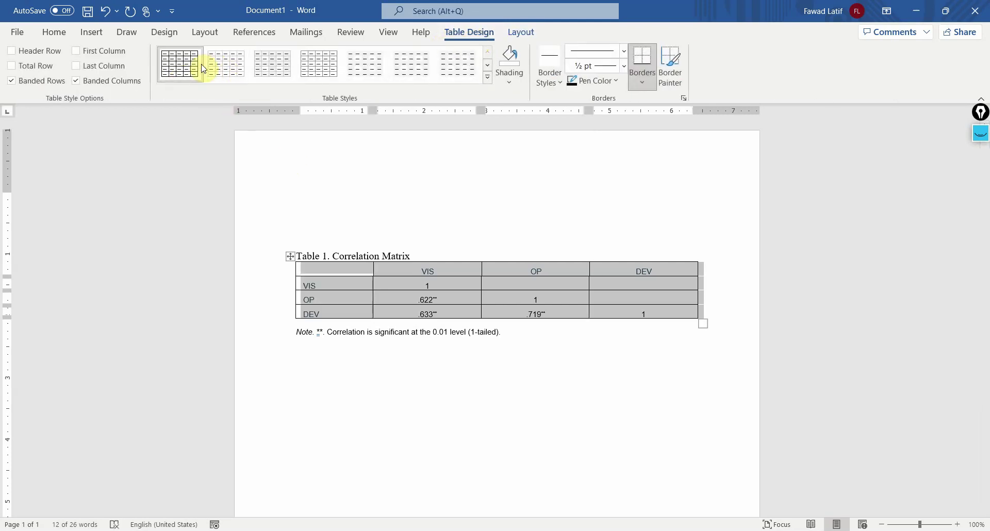
left_click(55, 32)
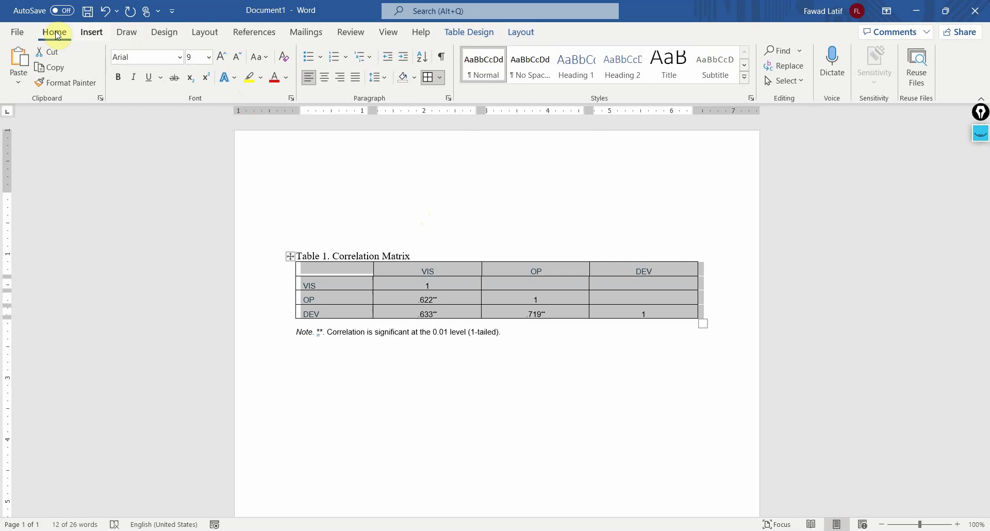
left_click(439, 78)
left_click(443, 164)
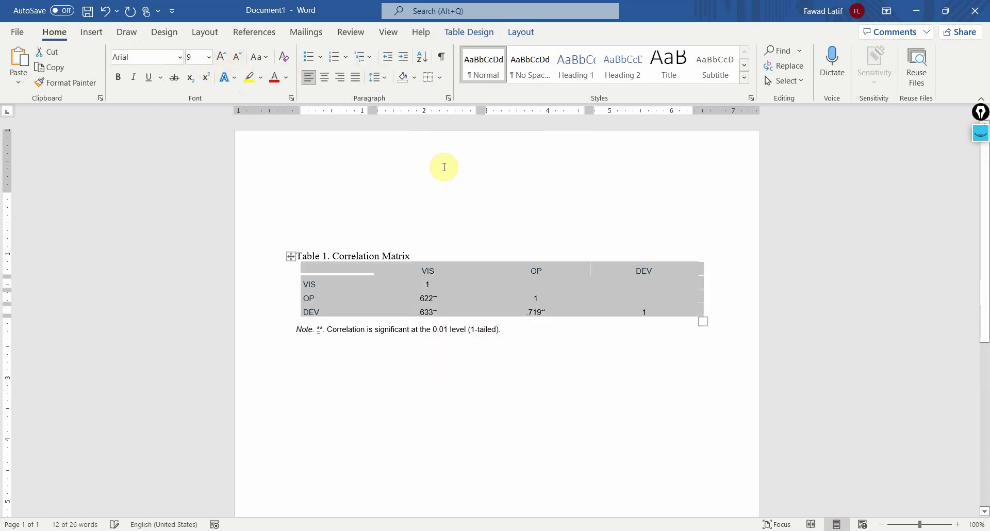
left_click(440, 77)
left_click(442, 94)
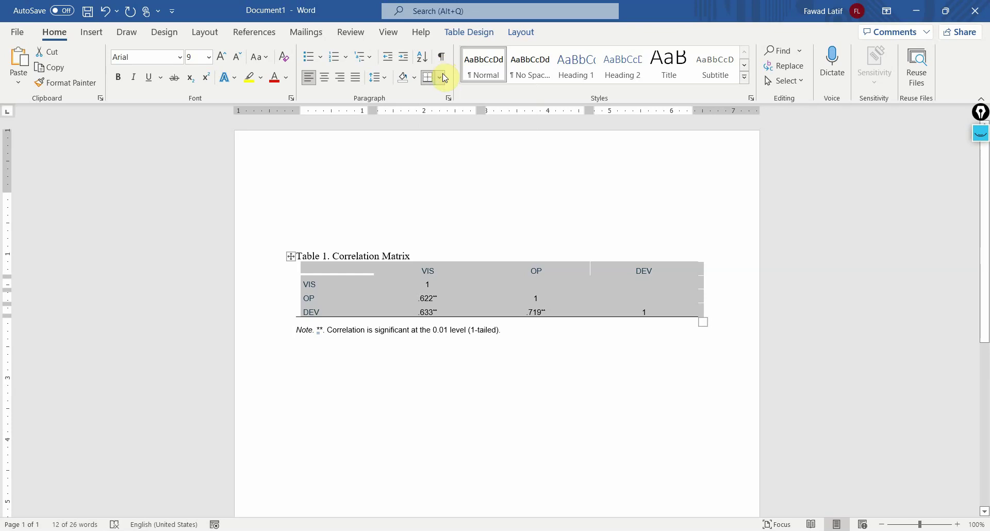
left_click(445, 79)
left_click(444, 111)
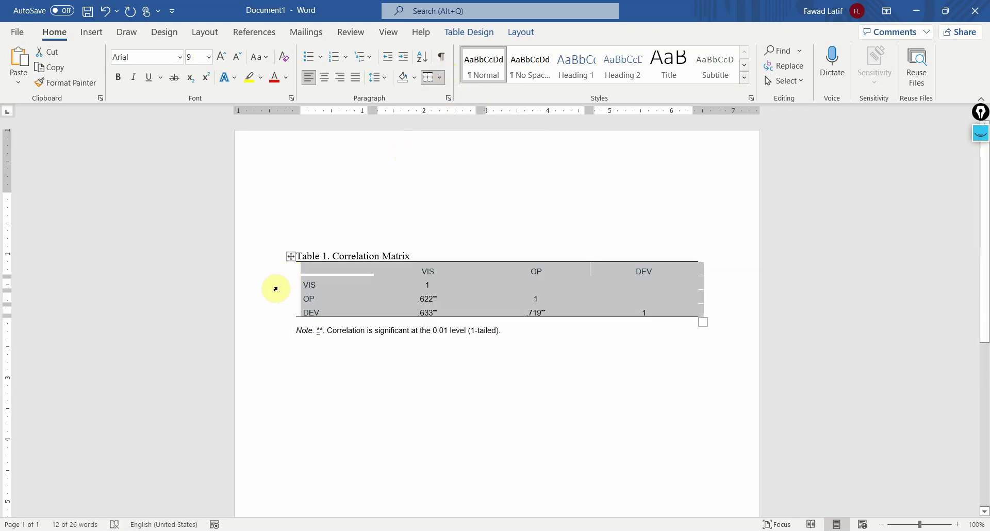
Add a bottom border beneath the header row
left_click(311, 276)
key("shift+Right")
key("shift+Right")
key("shift+Right")
key("shift+Right")
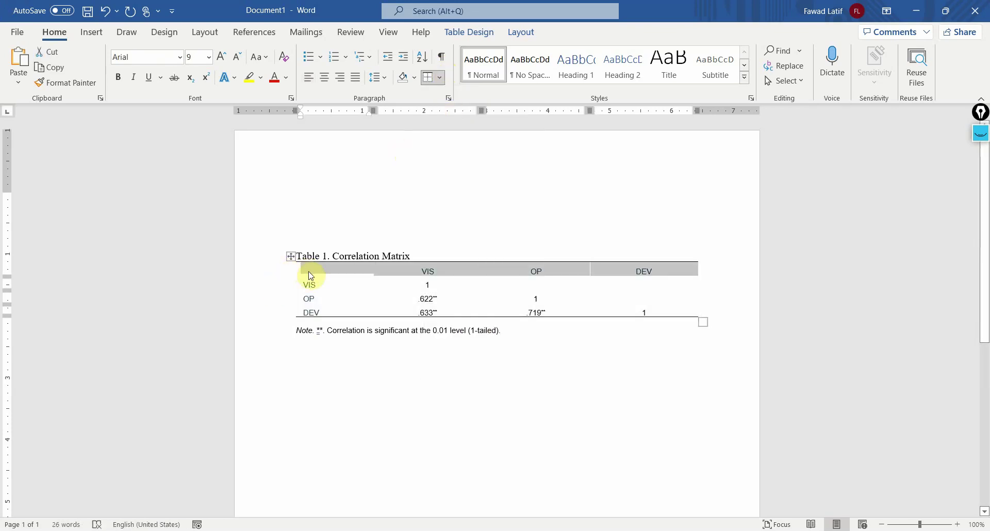
left_click(441, 78)
left_click(445, 98)
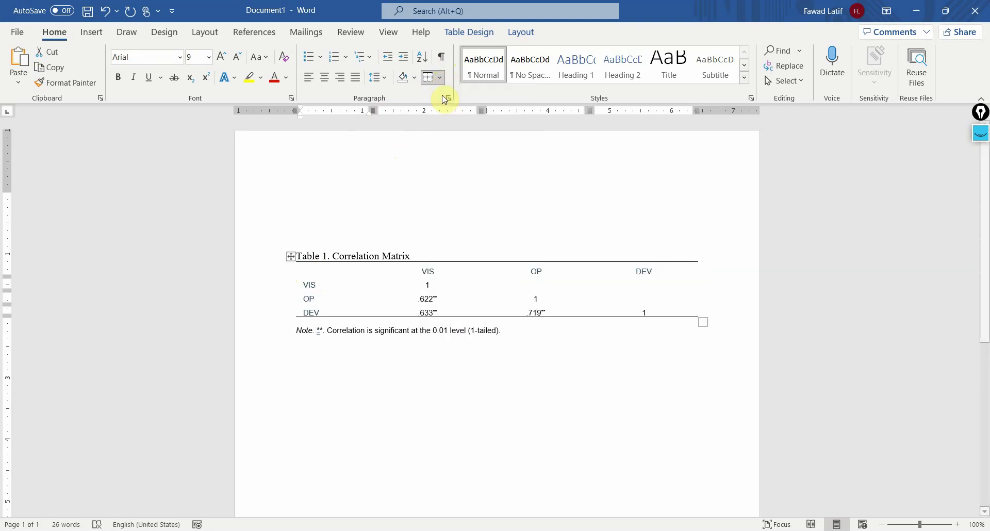
left_click(340, 216)
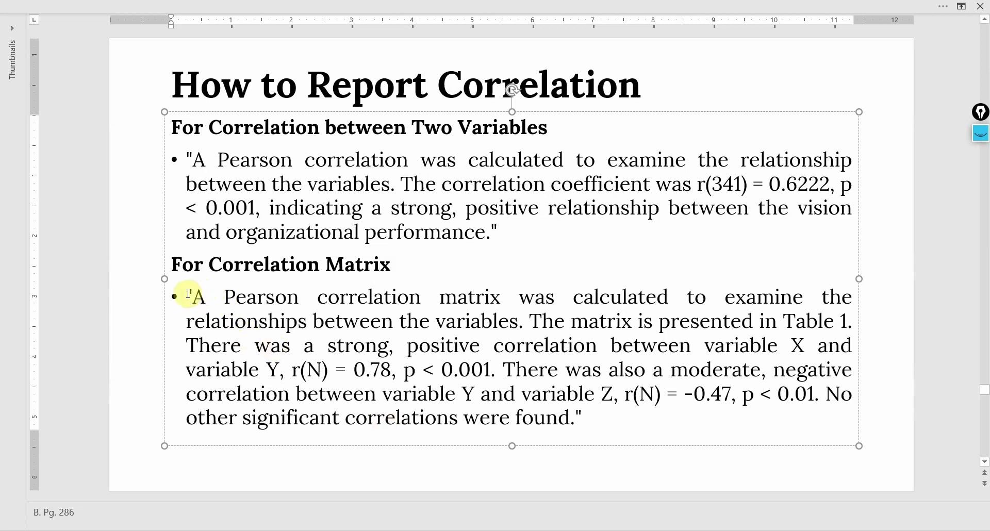
Copy the 'For Correlation Matrix' example write-up from the slide and return to Word
left_click_drag(187, 295, 575, 415)
key("ctrl+c")
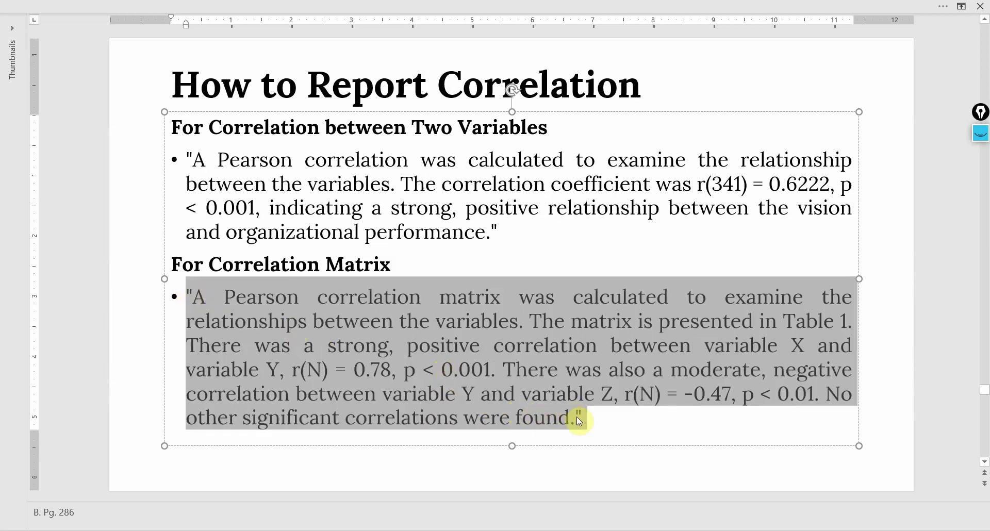
left_click(546, 528)
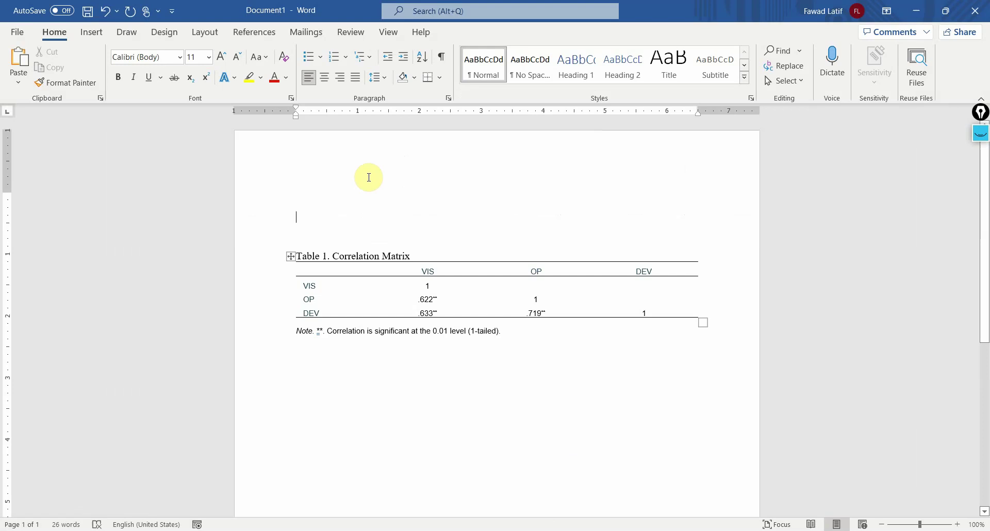
Paste the example paragraph above the table without its bullet, justified at 12 pt
key("ctrl+v")
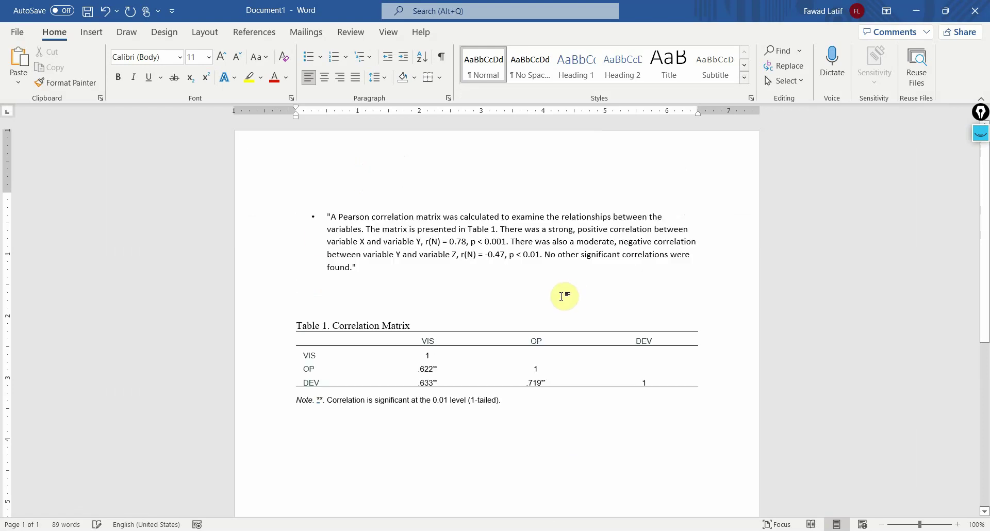
key("BackSpace")
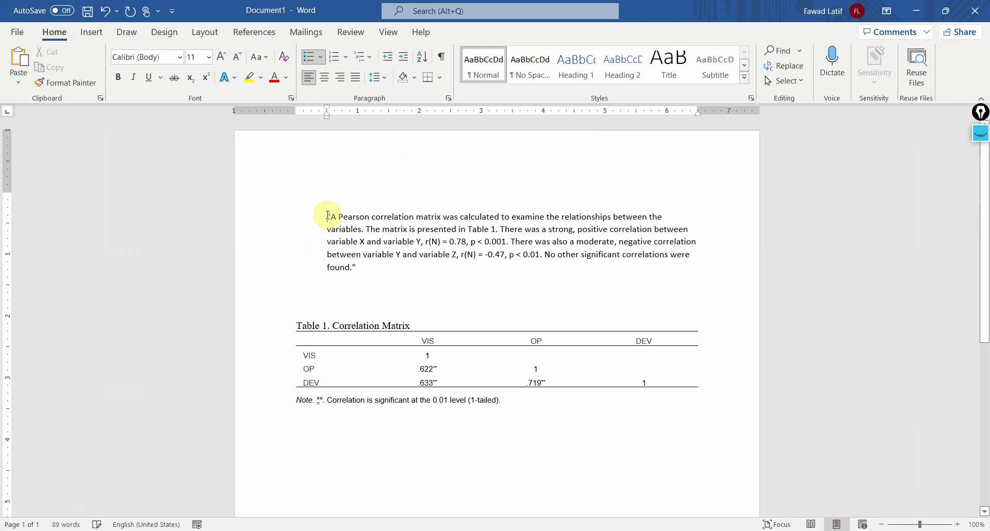
key("shift+Down")
key("shift+Down")
key("shift+Down")
key("shift+Down")
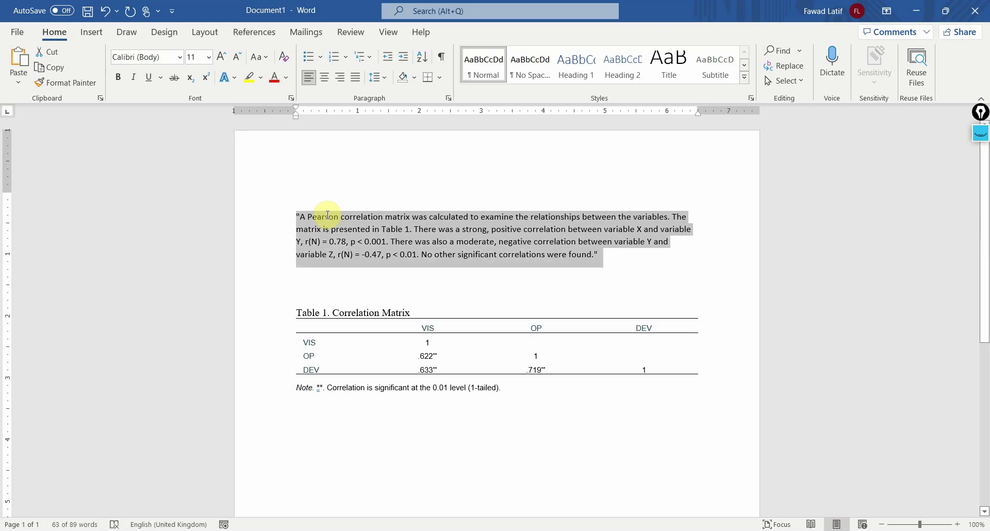
key("ctrl+j")
left_click(193, 57)
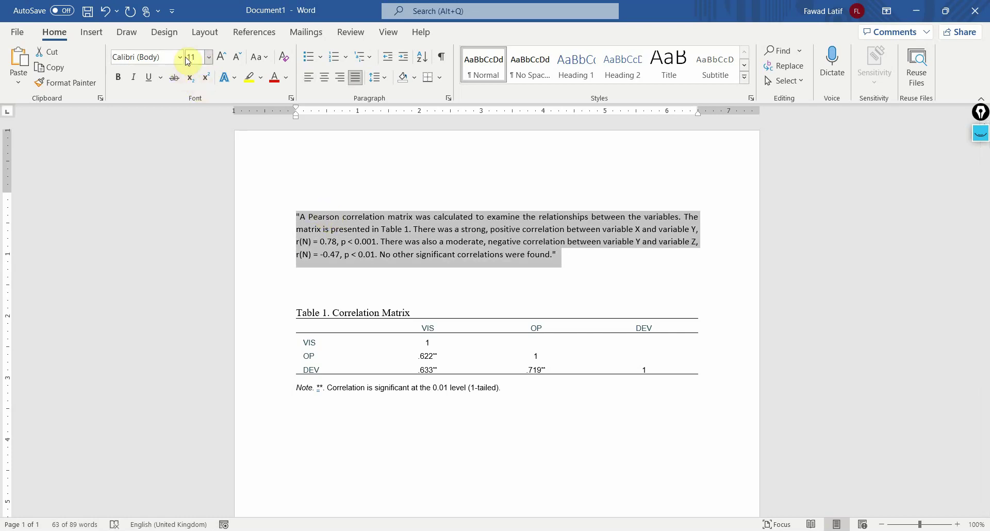
type("12")
key("Return")
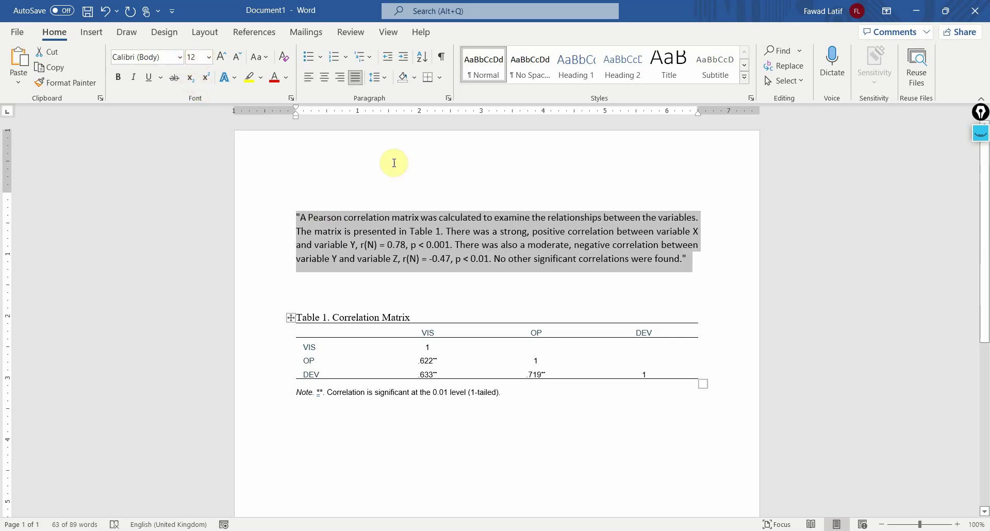
At 150% zoom, add '(Vision (VIS), Organizational Performance (OP), Development (DEV))' after 'variables'
left_click(957, 524)
left_click(958, 525)
left_click(957, 524)
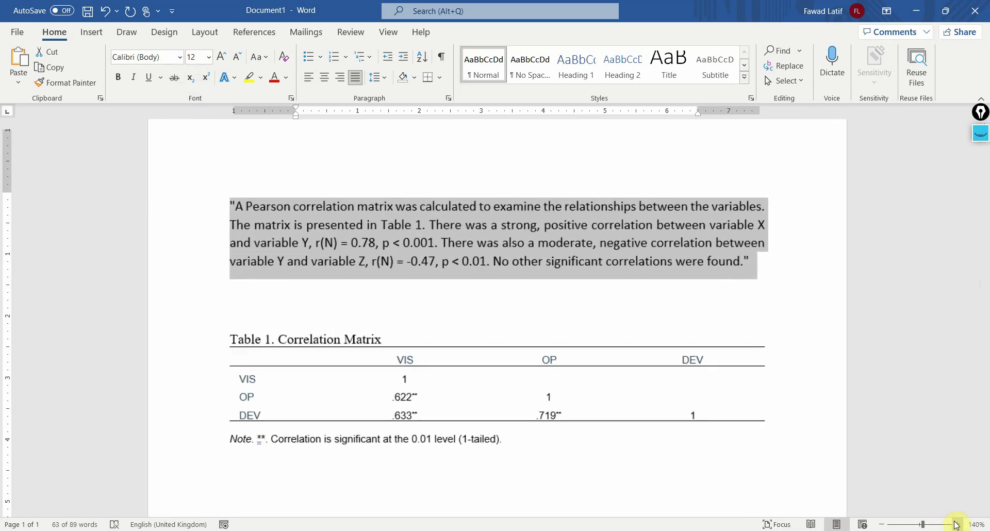
left_click(958, 525)
left_click(957, 524)
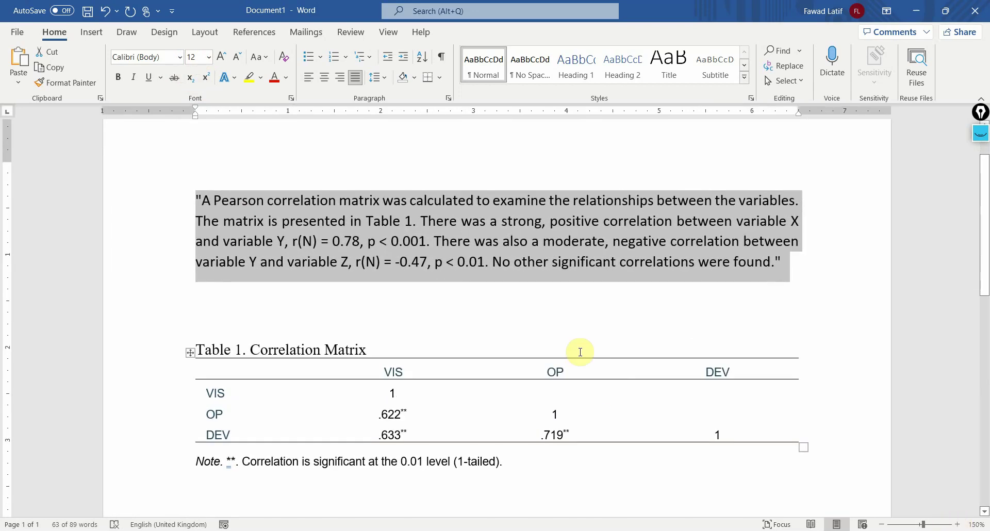
left_click(427, 200)
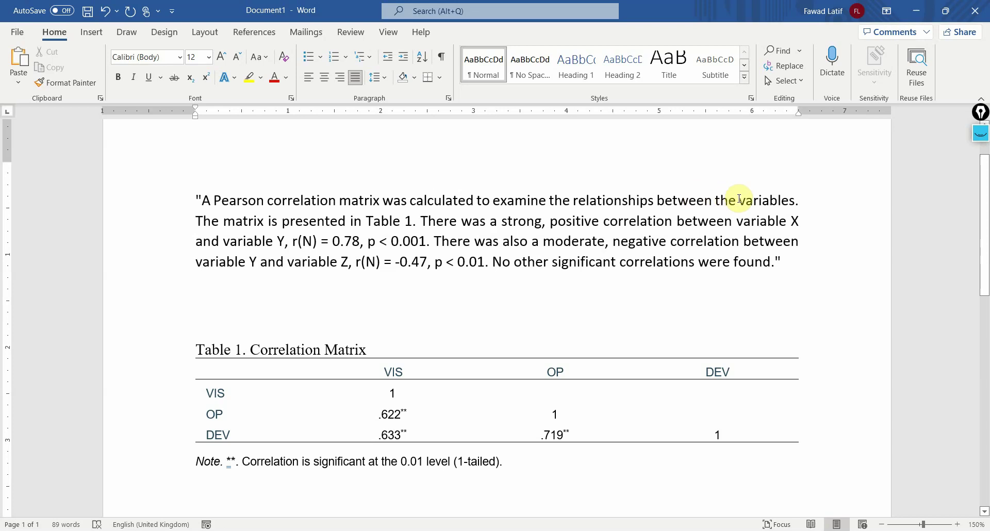
left_click(797, 200)
type("(). ")
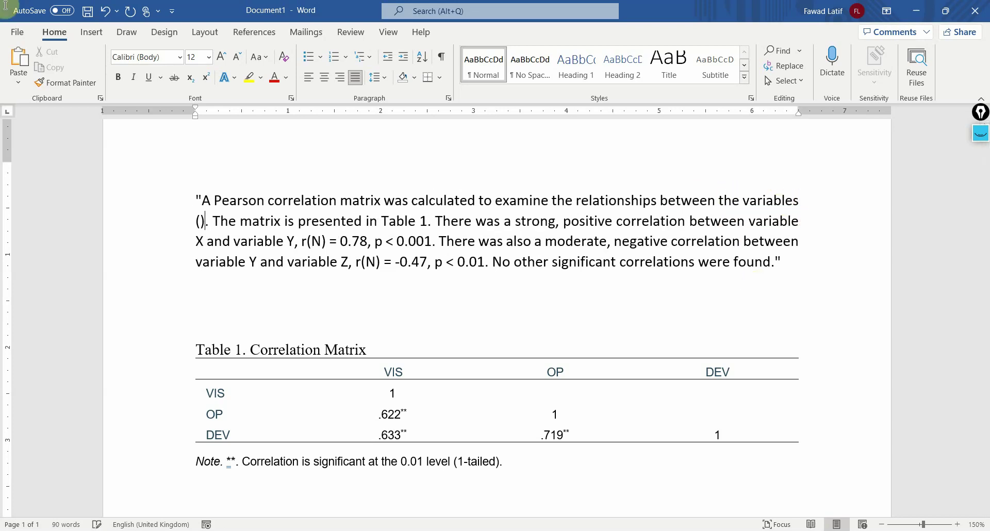
type("V")
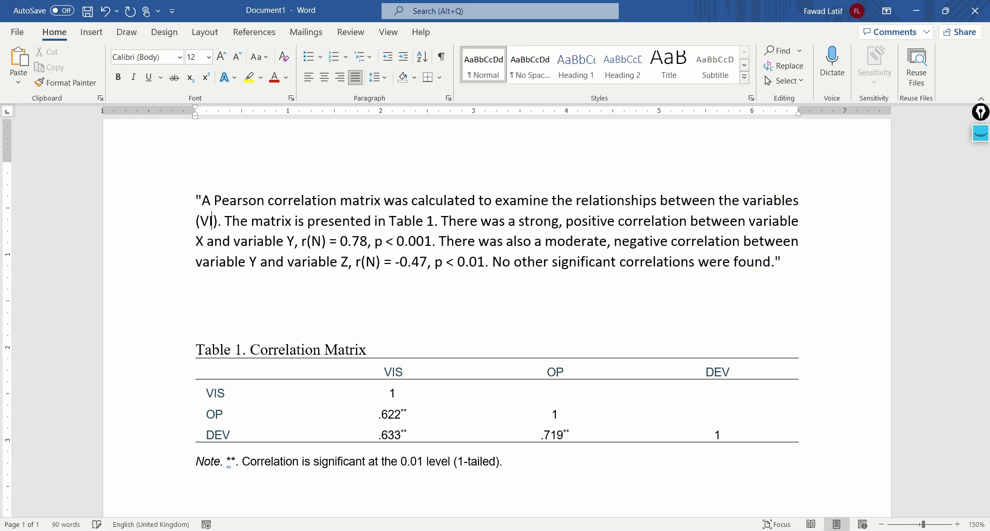
type("ision")
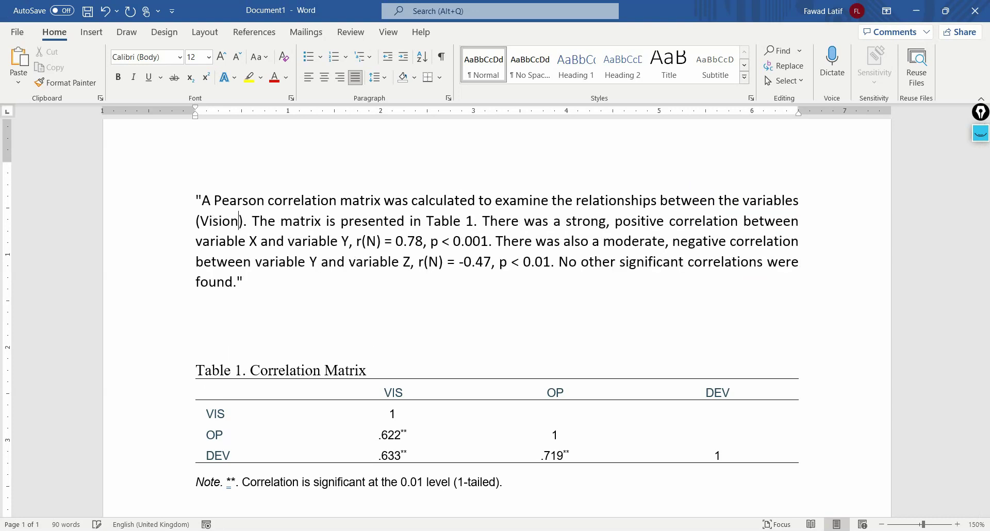
type(" (VIS")
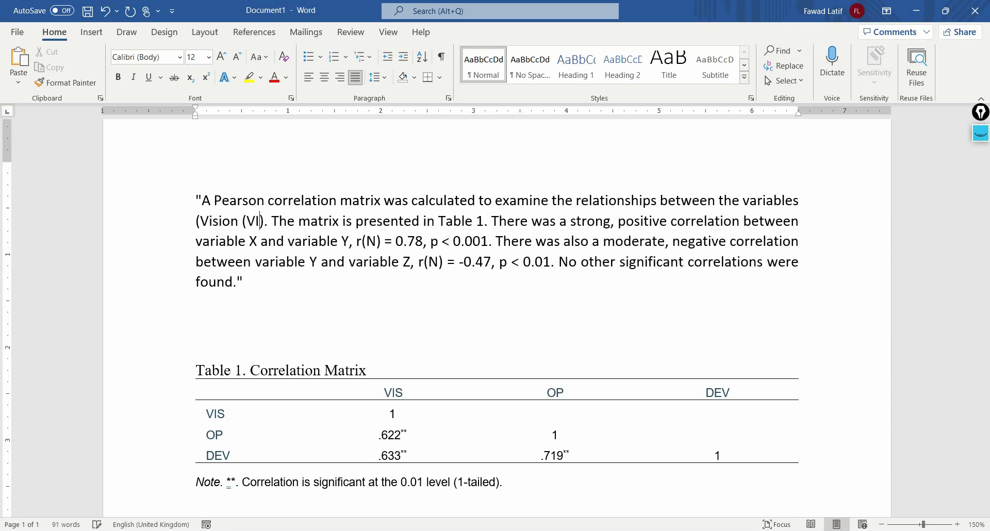
type(", ")
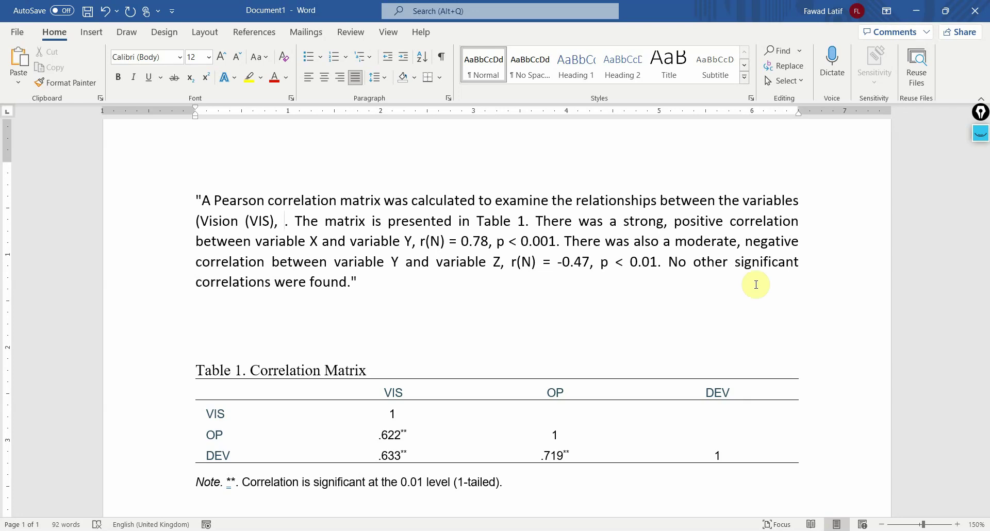
type("Organizaitonal")
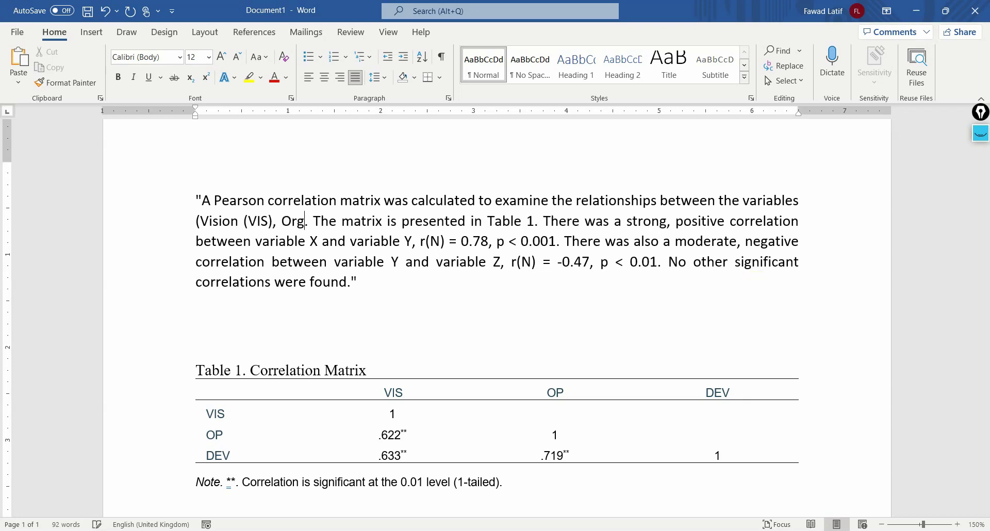
type(" Performance")
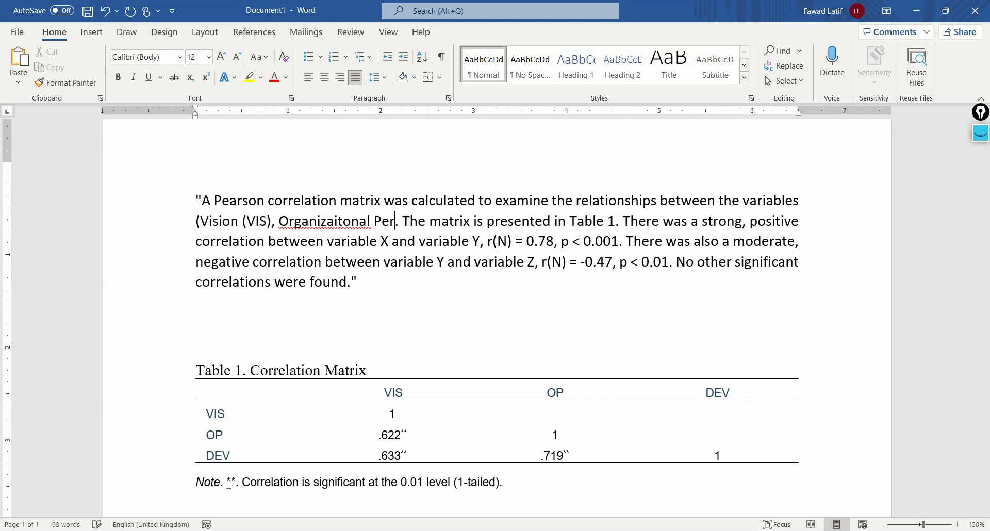
type(" (OP)")
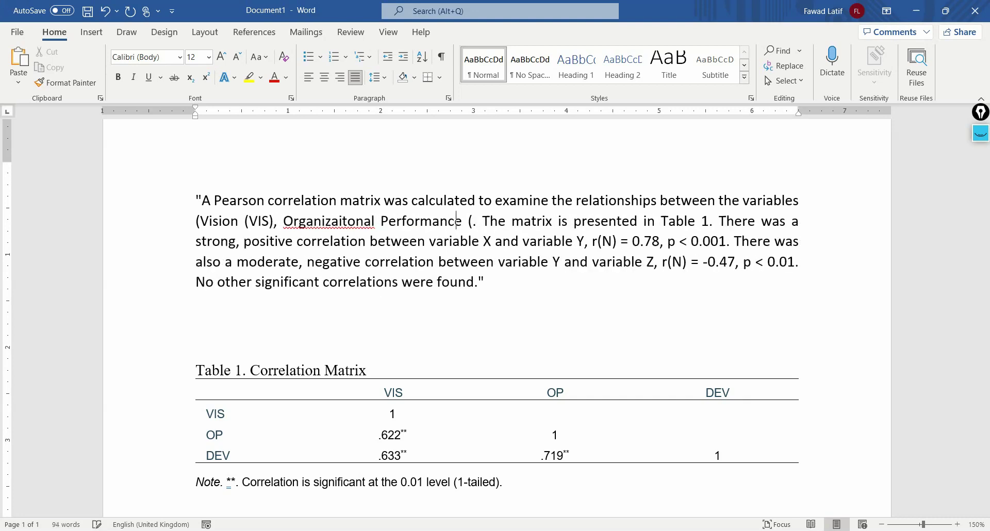
type(", ")
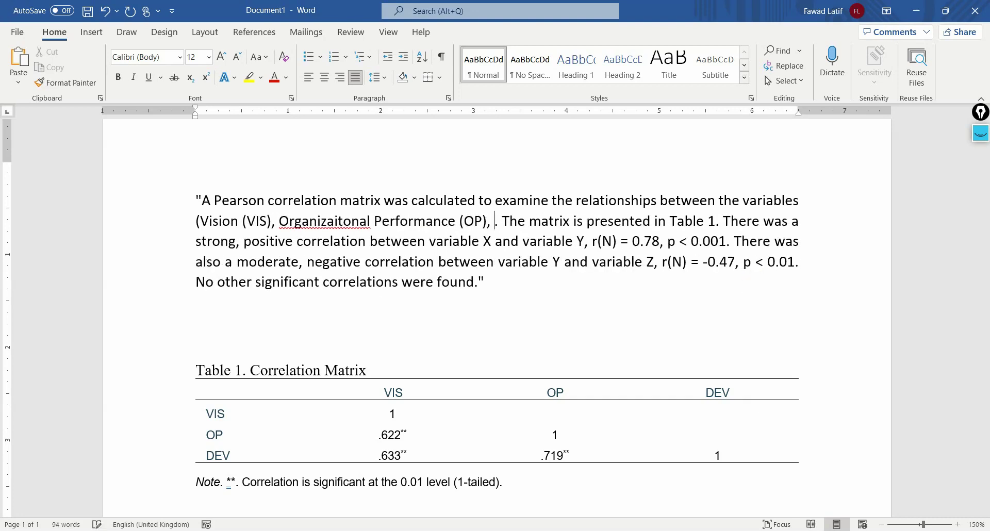
type("Developme")
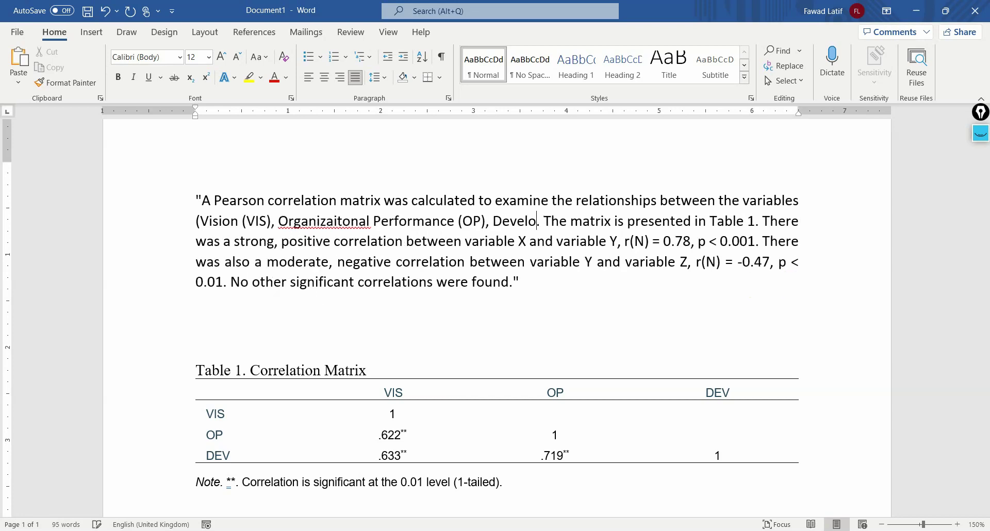
type("nt (DEV")
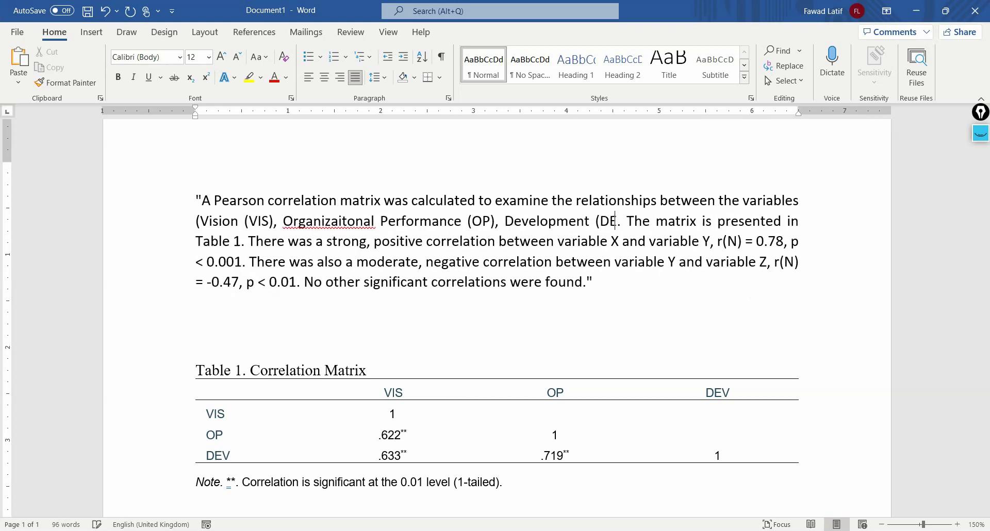
type("))")
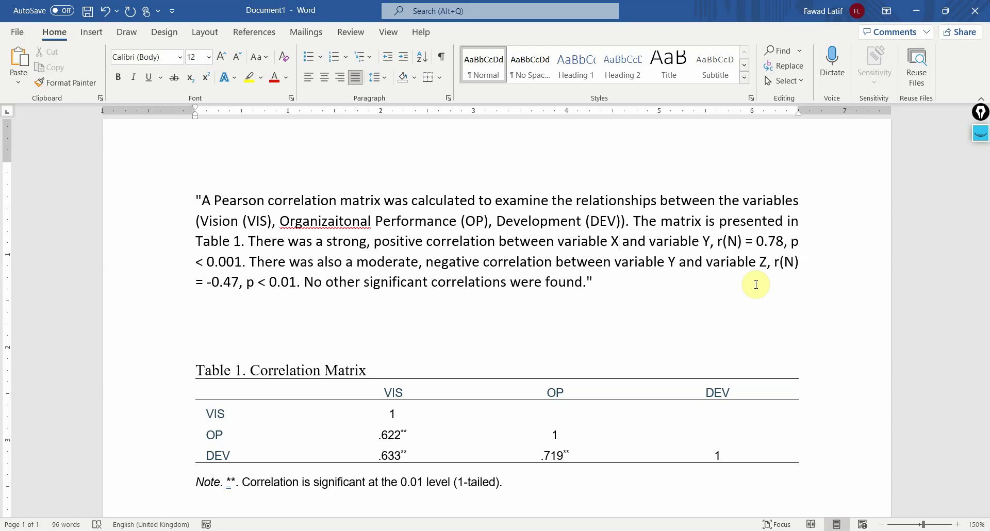
Replace variable X and Y with VIS and OP, and set the result to r(341) = 0.622
key("shift+Left")
key("shift+Left")
key("shift+Left")
key("shift+Left")
key("shift+Left")
key("shift+Left")
key("shift+Left")
key("shift+Left")
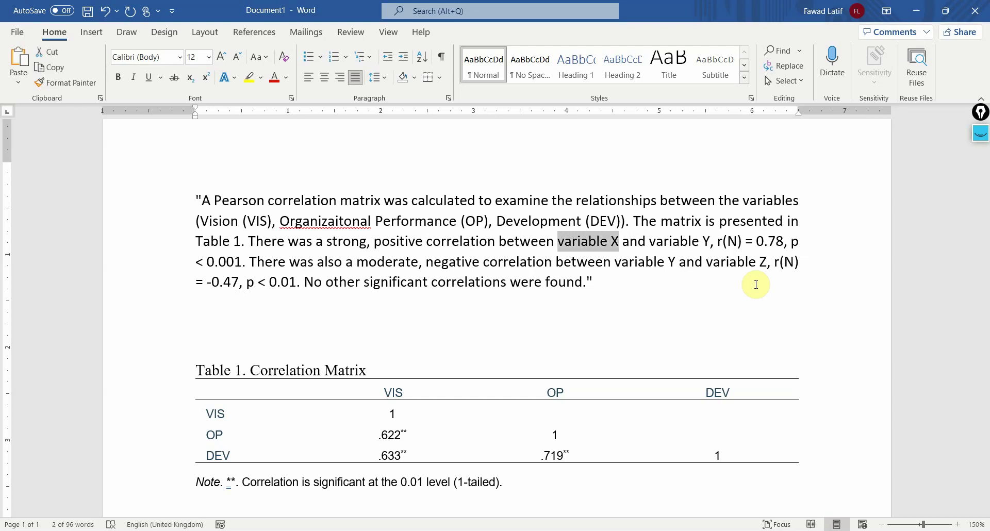
type("VIS")
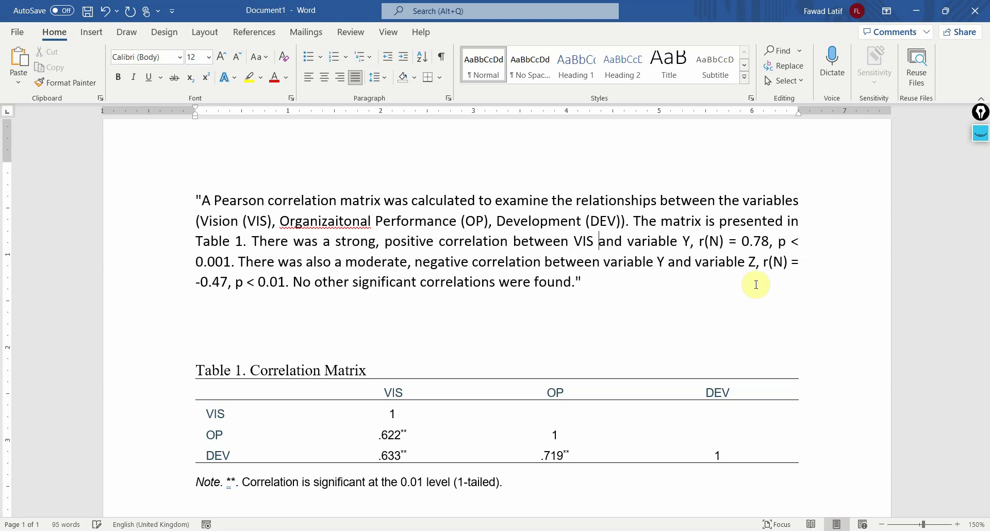
key("shift+Right")
key("shift+Right")
key("shift+Right")
key("shift+Right")
key("shift+Right")
key("shift+Right")
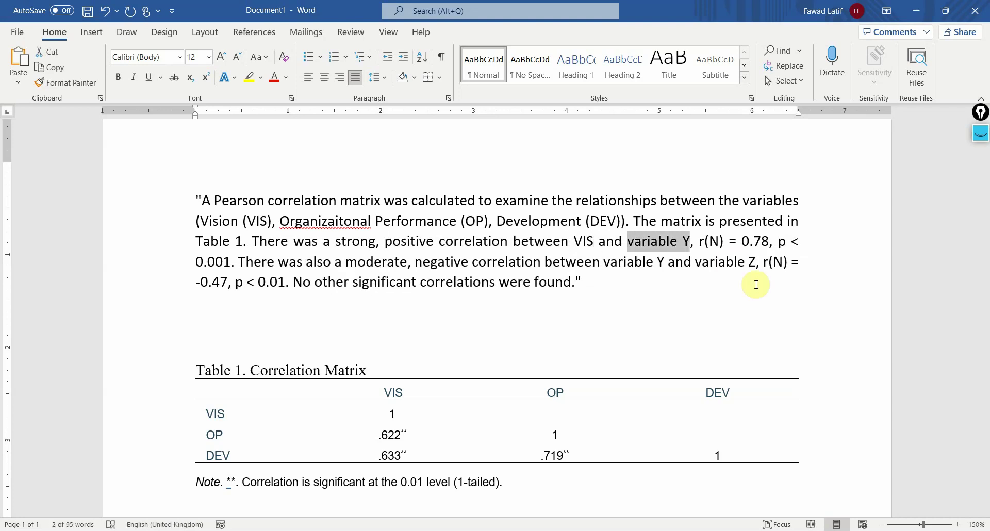
type("OP")
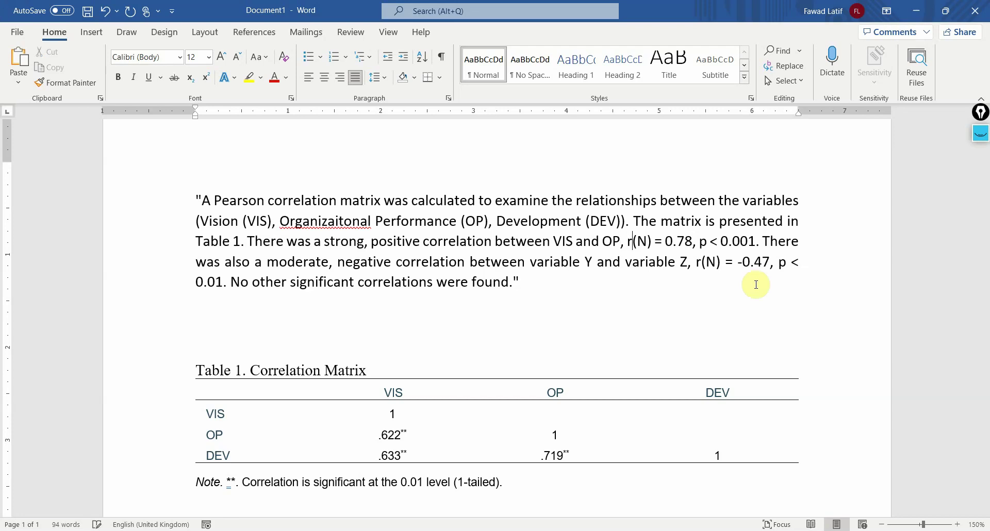
key("Right")
key("shift+Right")
type("341")
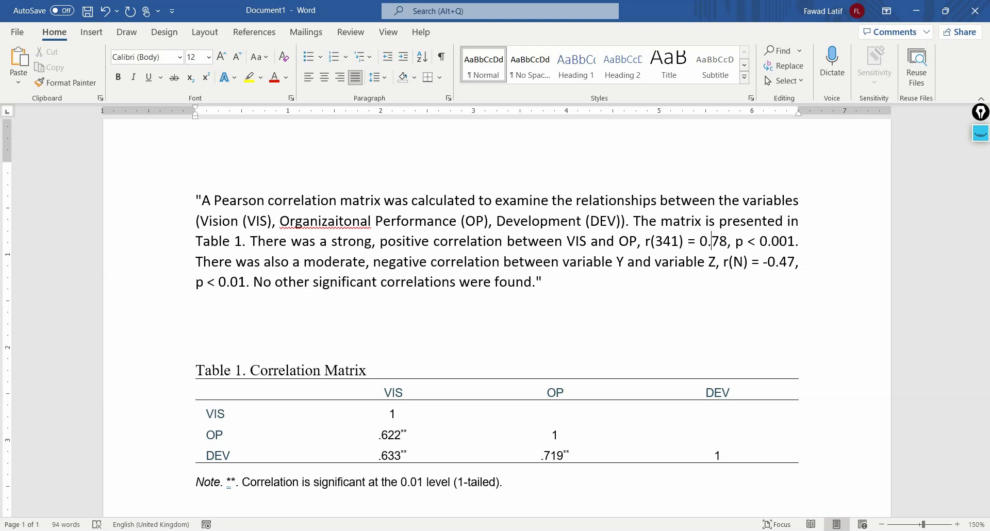
key("shift+Right")
key("shift+Right")
type("622")
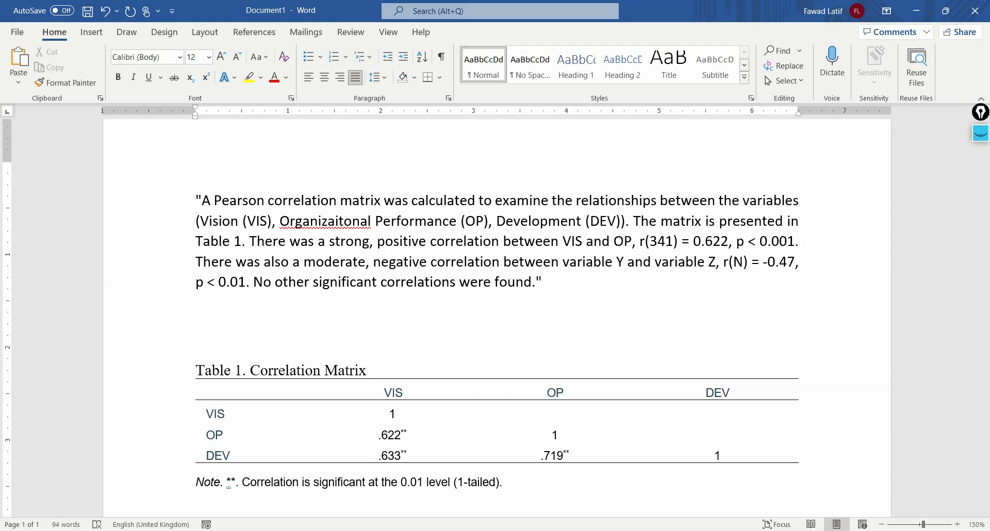
mouse_move(533, 527)
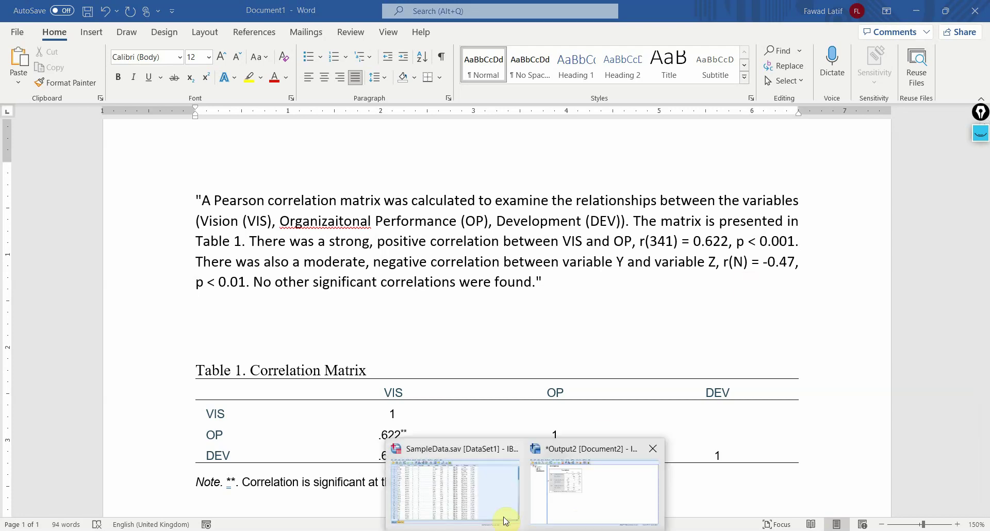
left_click(606, 471)
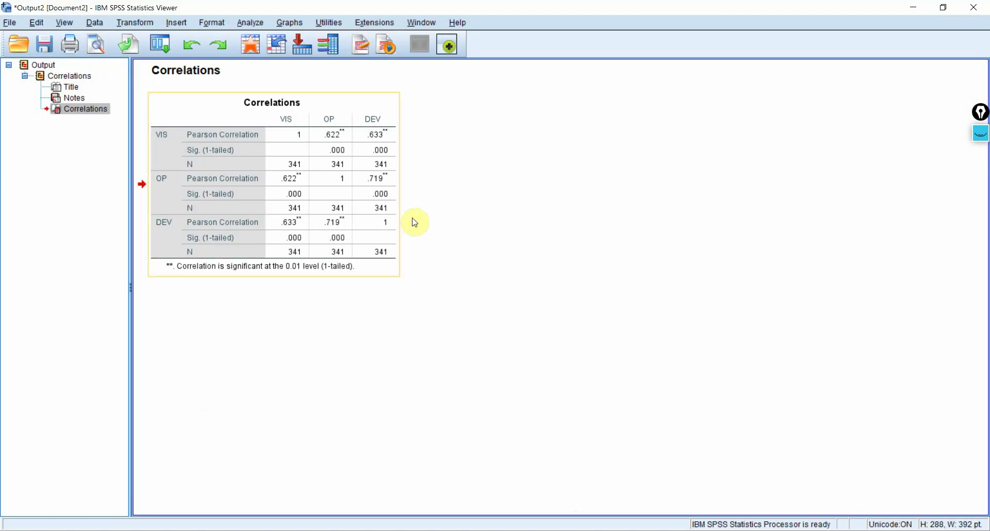
left_click(571, 526)
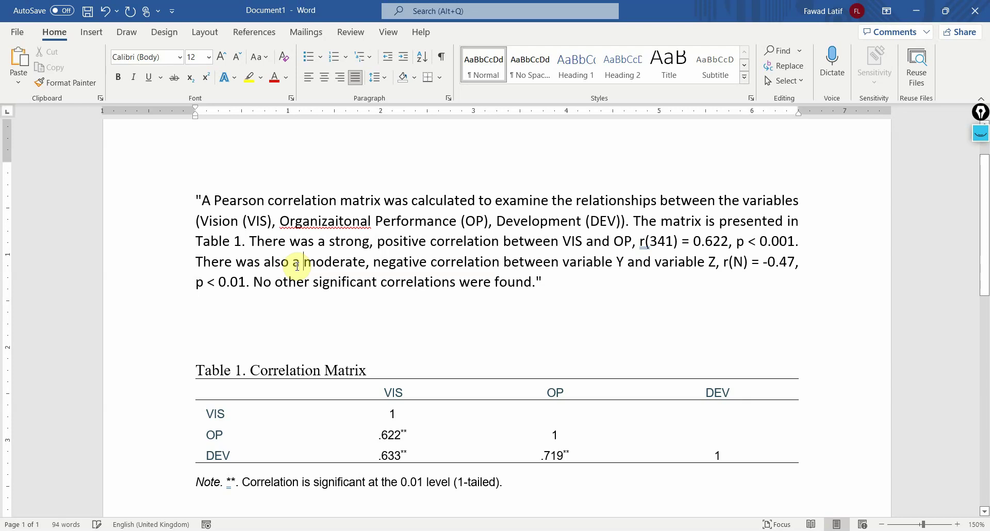
Change 'moderate, negative' to 'strong, positive' in the second result
type("strong")
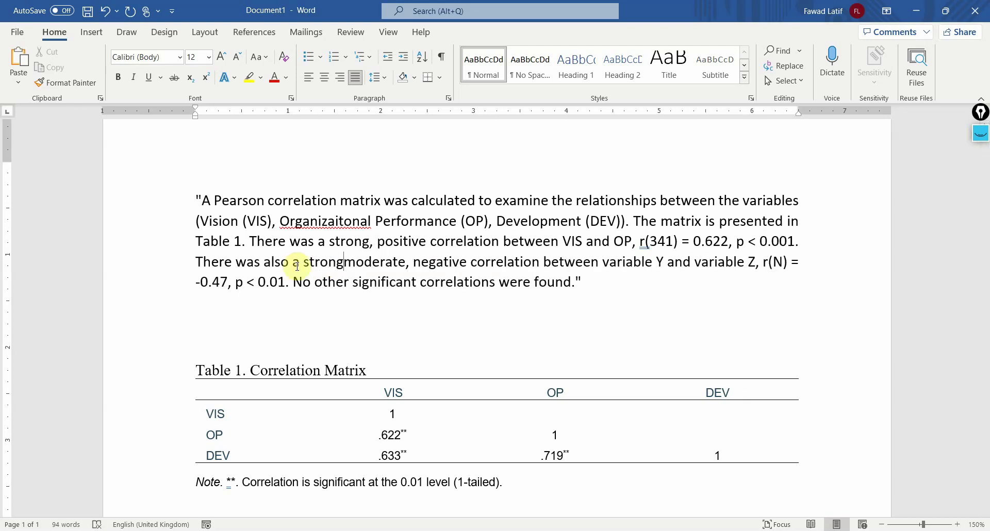
key("shift+Right")
key("shift+Right")
key("shift+Right")
key("shift+Right")
key("shift+Right")
key("shift+Right")
key("shift+Right")
key("shift+Right")
key("shift+Right")
key("BackSpace")
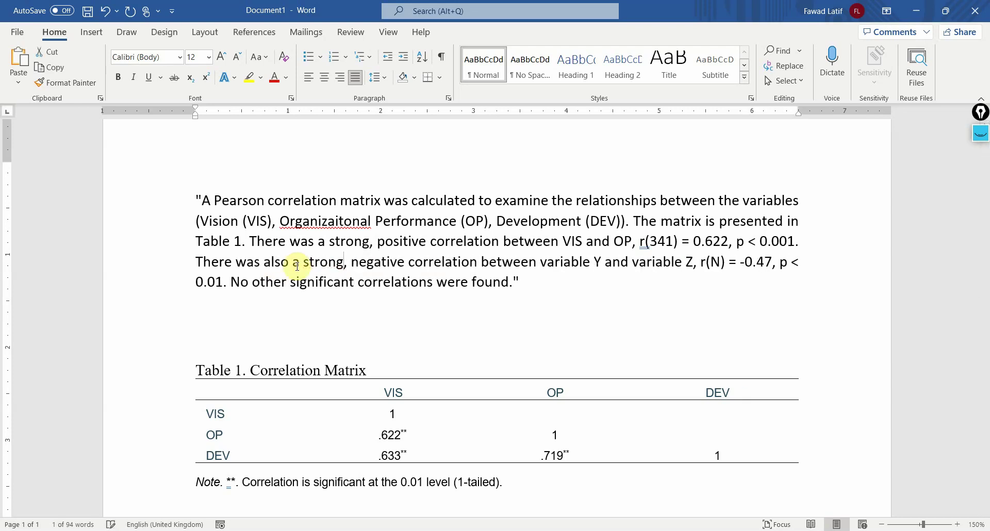
key("Right")
type("positive")
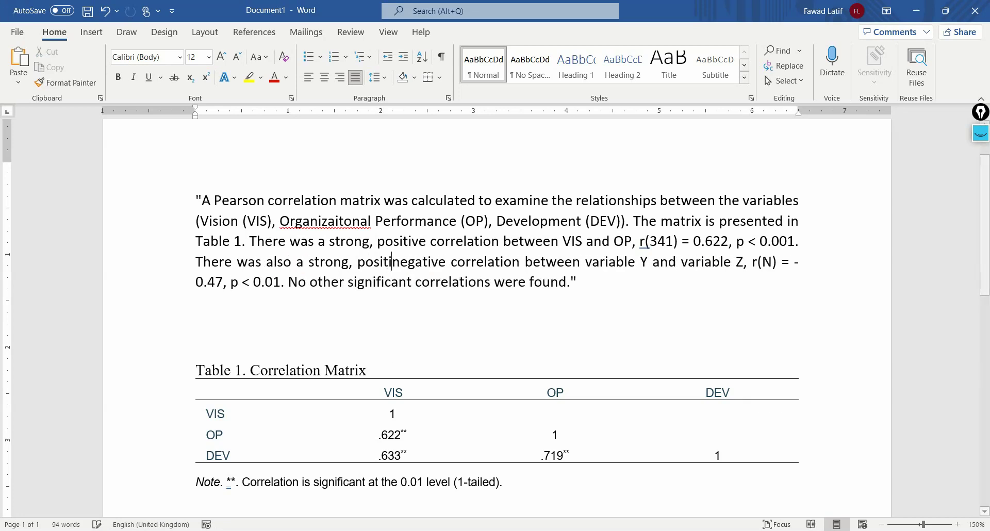
key("shift+Right")
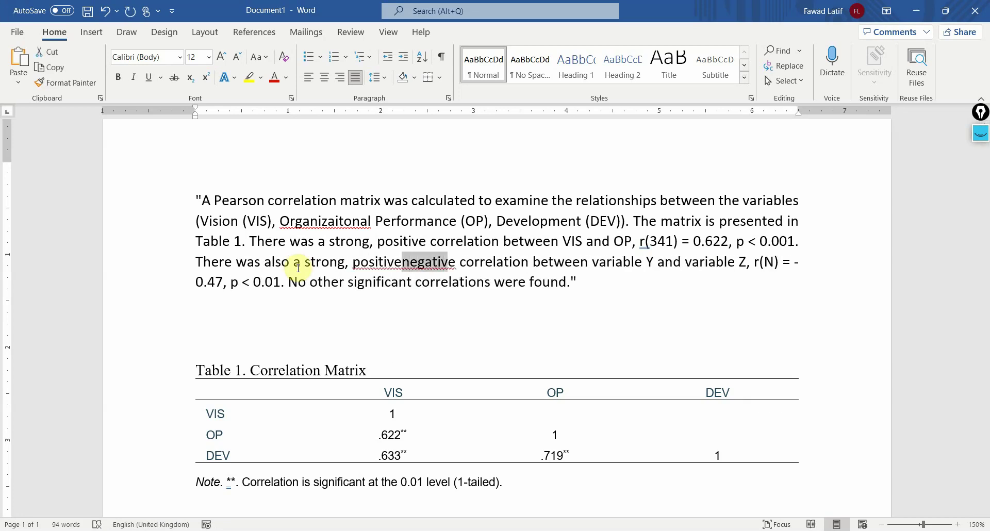
key("shift+Right")
key("shift+Right")
key("BackSpace")
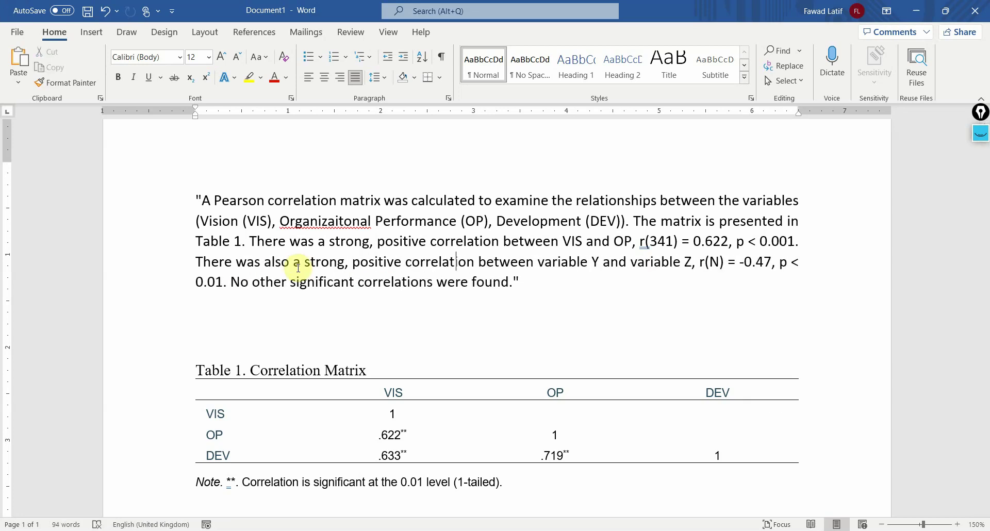
Replace placeholder Y with DEV and 'variable Z' with OP
key("BackSpace")
type("DEV")
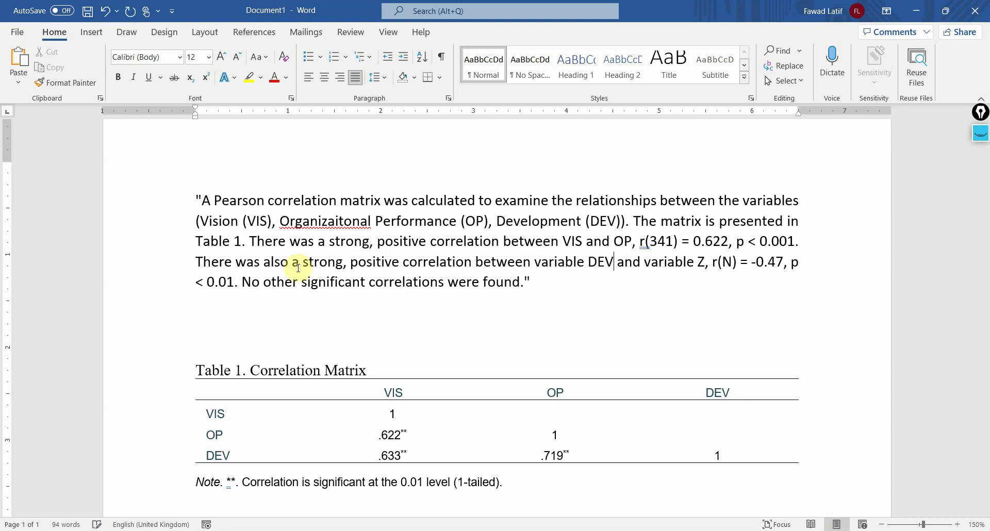
key("ctrl+Right")
key("ctrl+Right")
type("OP")
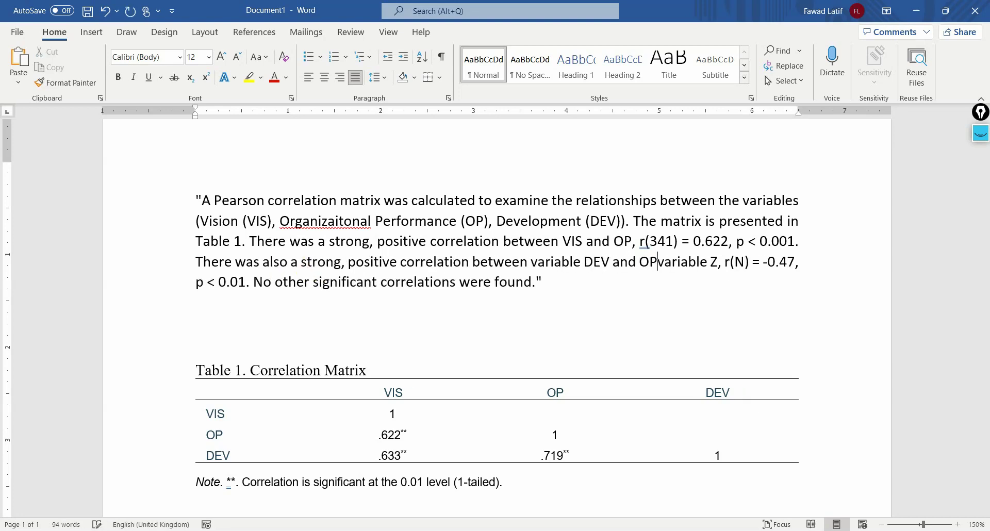
key("ctrl+shift+Right")
key("ctrl+shift+Right")
key("BackSpace")
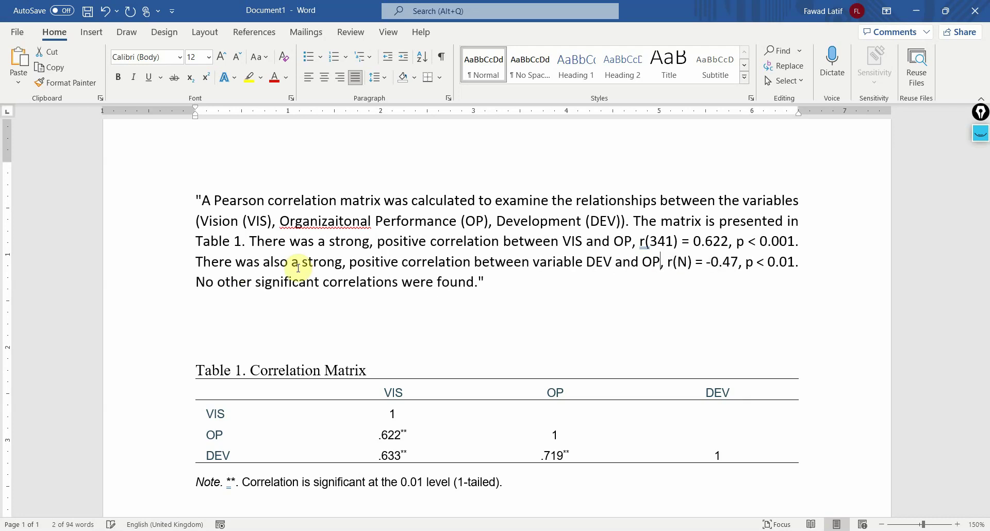
Update the statistics to r(341) = 0.633, p < 0.001
key("shift+Right")
type("341")
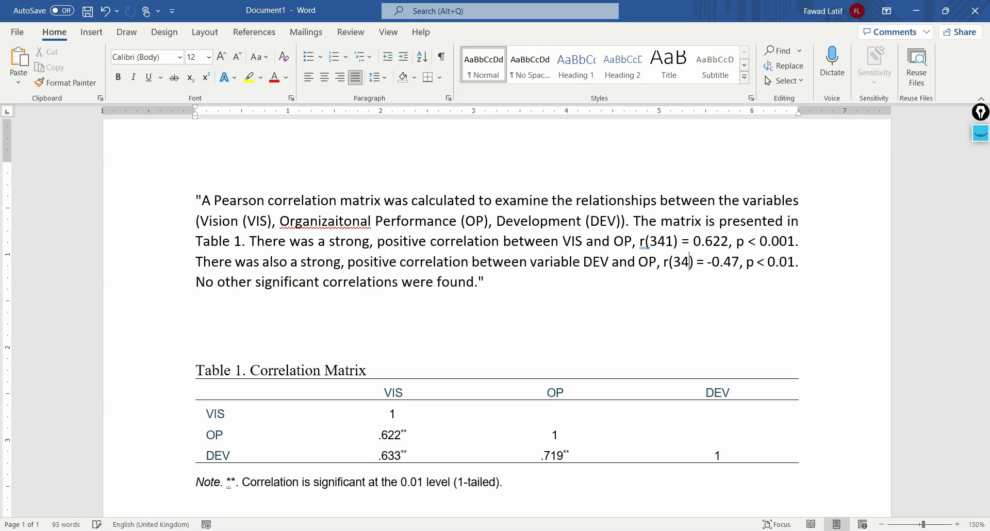
key("BackSpace")
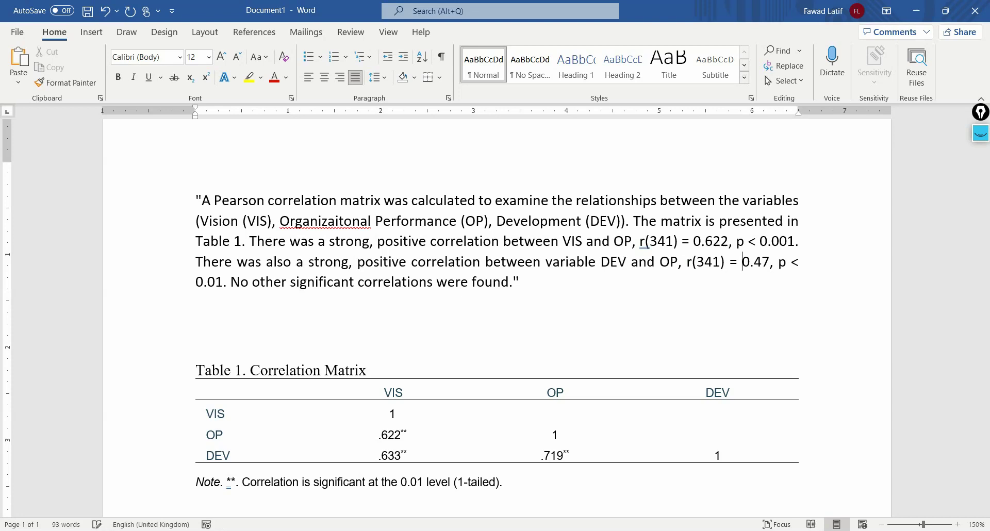
key("shift+Right")
key("shift+Right")
type("633")
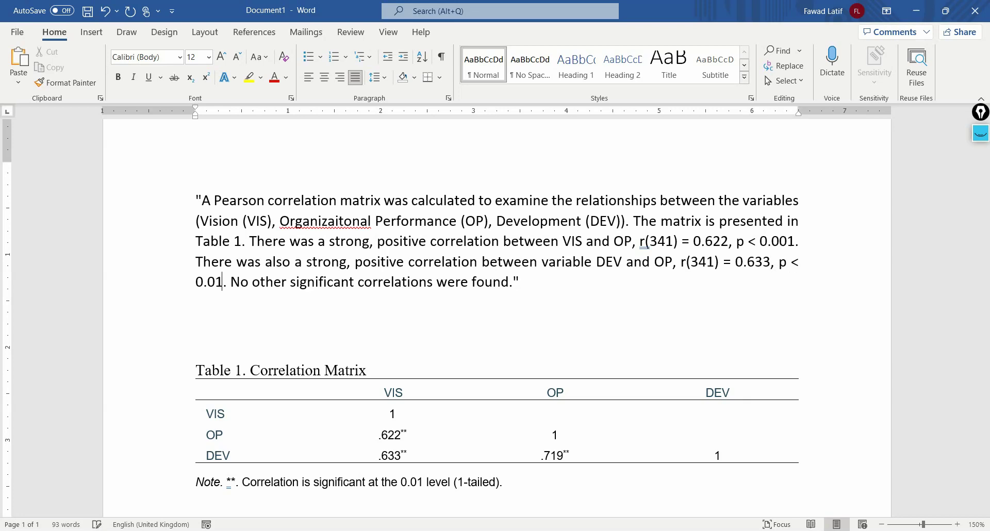
type("0")
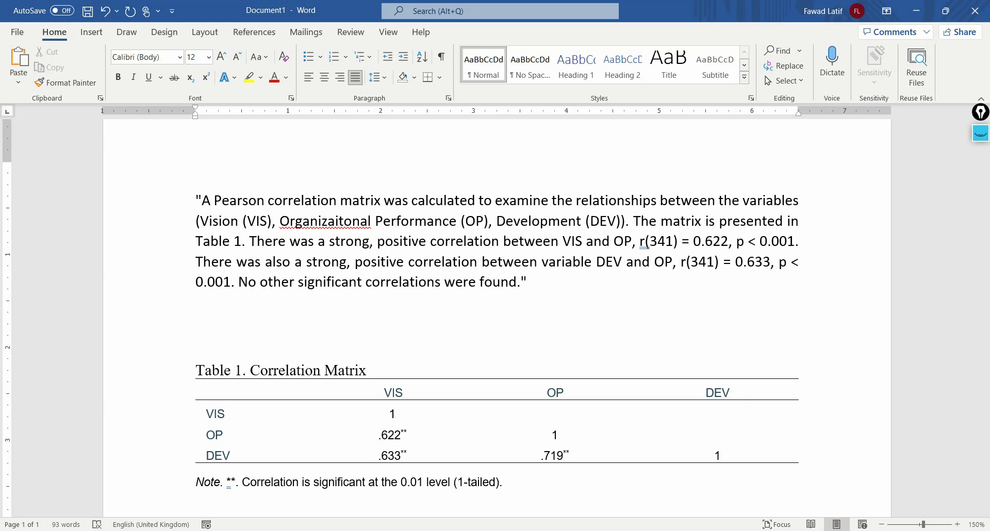
Remove the closing quotation mark after the paragraph's final sentence
key("Right")
key("shift+Right")
key("shift+Right")
key("shift+Right")
key("shift+Right")
key("shift+Right")
key("shift+Right")
key("shift+Right")
key("shift+Right")
key("shift+Right")
key("shift+Right")
key("shift+Right")
key("shift+Right")
key("shift+Right")
key("shift+Right")
key("shift+Right")
key("shift+Right")
key("shift+Right")
key("shift+Right")
key("shift+Right")
key("shift+Right")
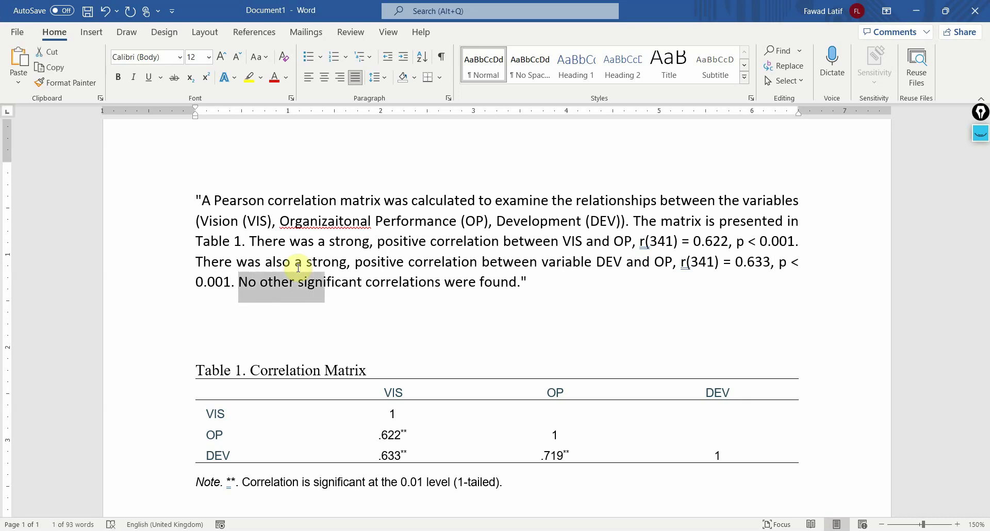
key("shift+Right")
key("shift+Right")
key("shift+Right")
key("shift+Right")
key("shift+Right")
key("shift+Right")
key("shift+Right")
key("shift+Right")
key("shift+Right")
key("shift+Right")
key("shift+Right")
key("shift+Right")
key("shift+Right")
key("shift+Right")
key("shift+Right")
key("shift+Right")
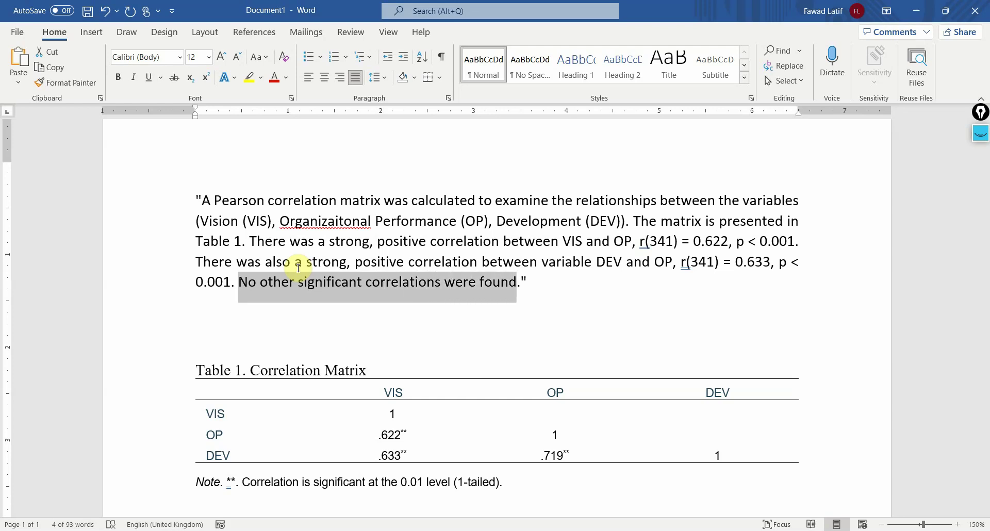
key("Right")
Delete the empty lines above Table 1 and return to the 'How to Report Correlation' slide
key("Down")
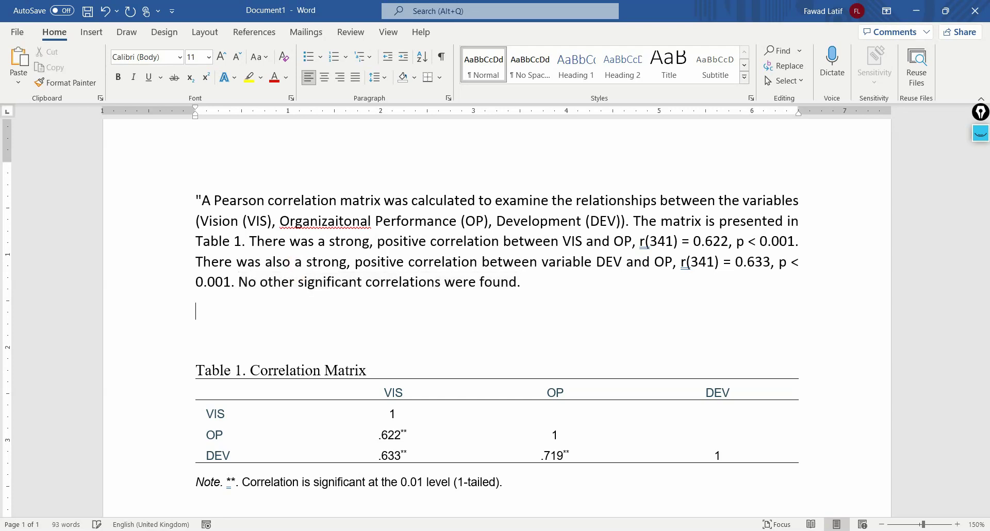
key("Delete")
key("Delete")
key("Delete")
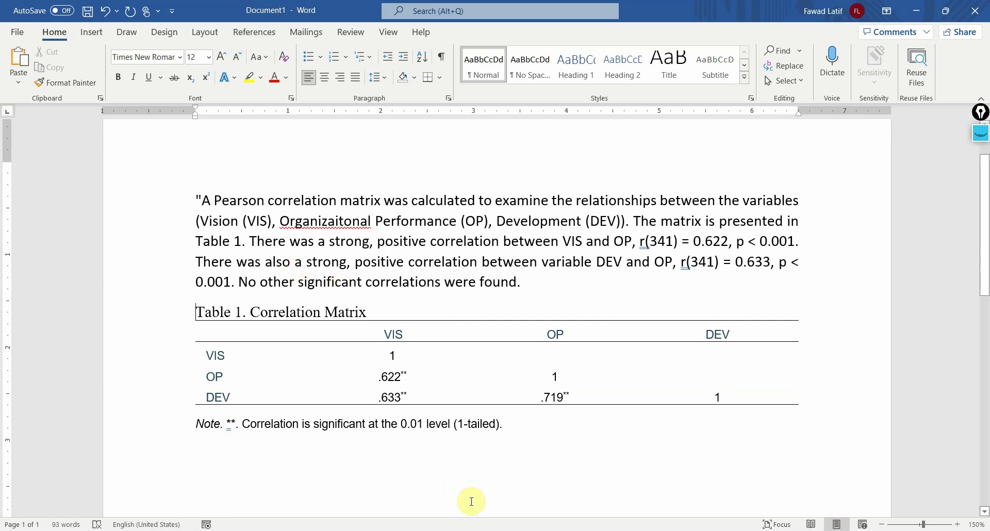
key("alt+Tab")
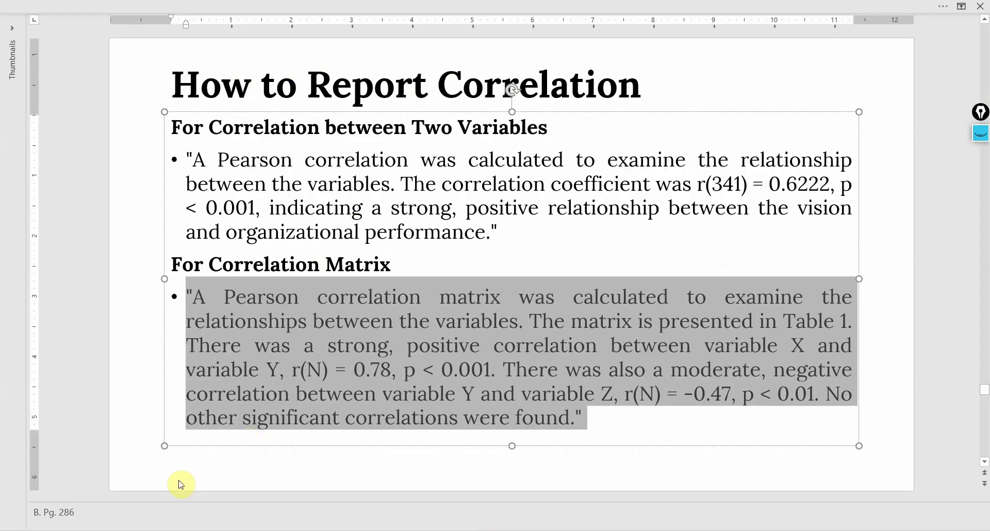